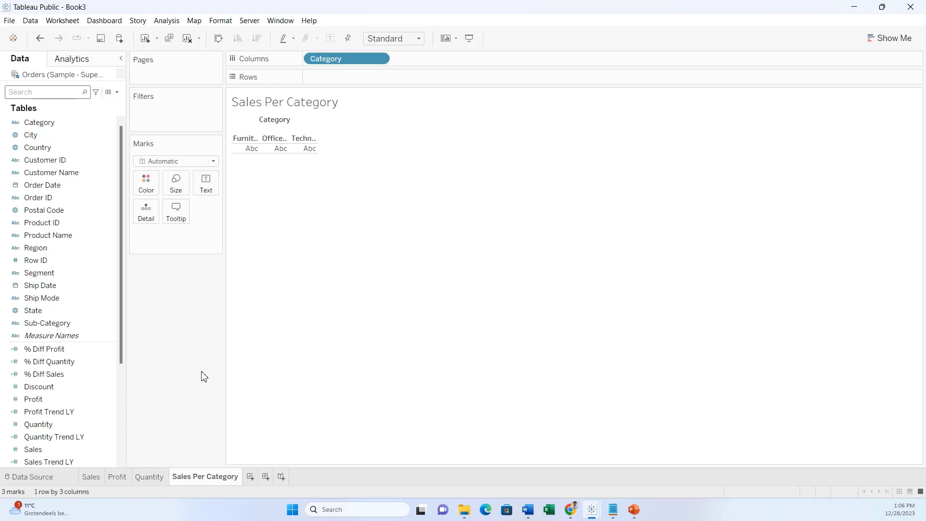
- Add Sales Trend LY to Rows and sort the categories in descending order
scroll(74, 385, down, 3)
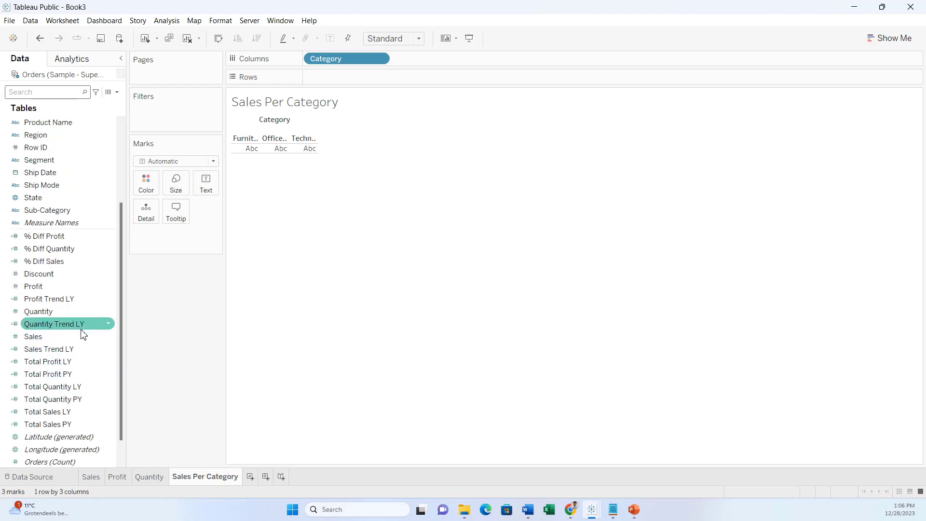
drag(85, 352, 416, 81)
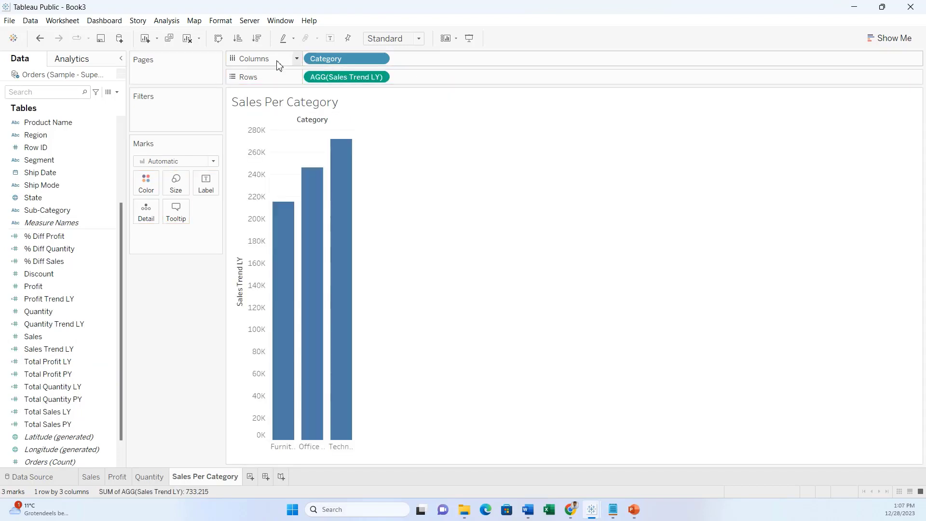
click(258, 39)
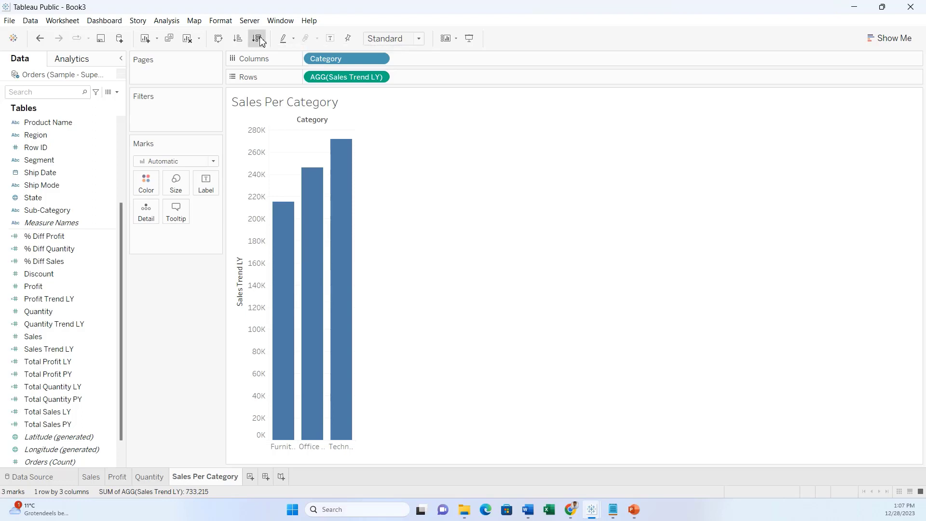
- Color the bars grey and widen the chart until the full category names fit
click(147, 183)
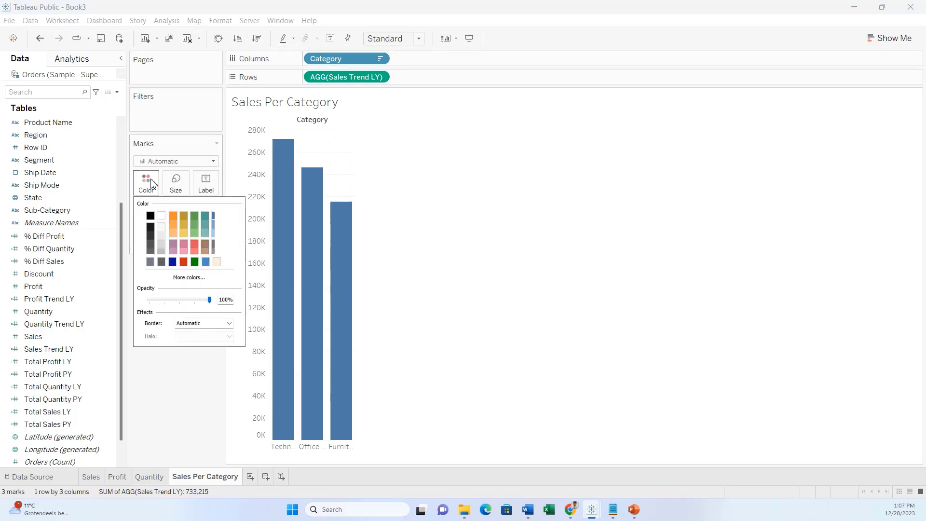
click(150, 261)
click(155, 399)
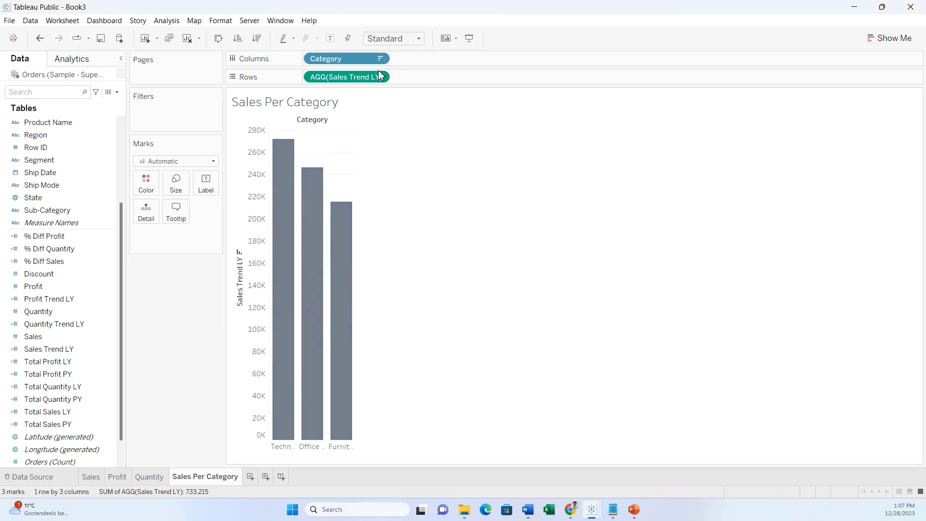
mouse_move(356, 254)
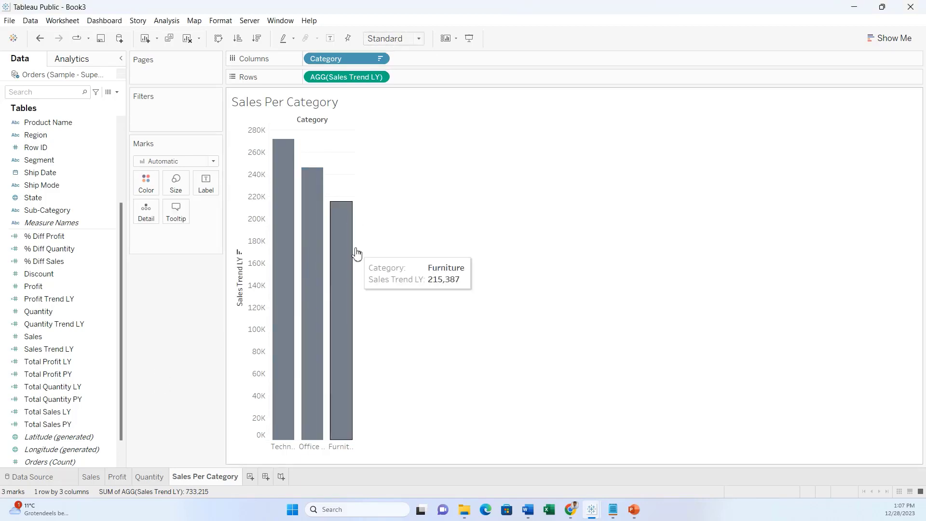
drag(357, 250, 500, 251)
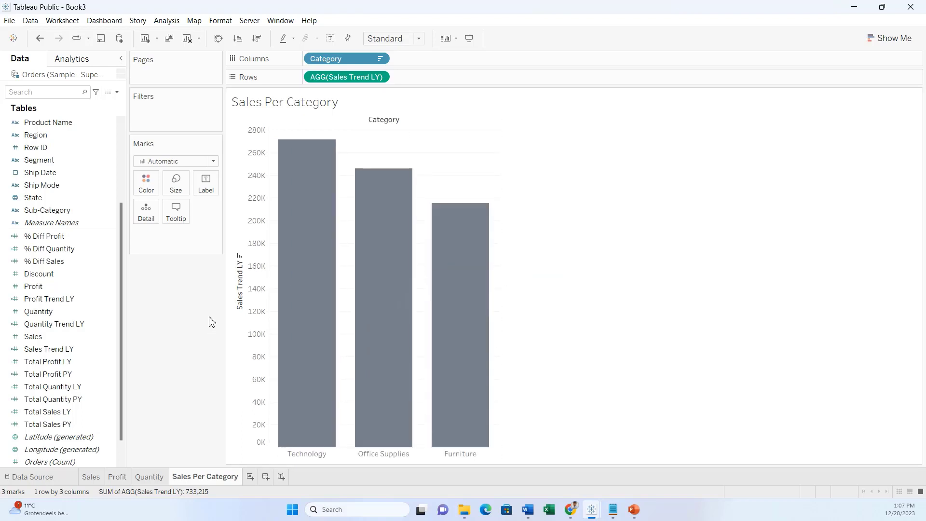
- Label the bars with Sales Trend LY and add a second copy to Detail as a Percent of Total quick table calculation
mouse_move(312, 171)
drag(340, 78, 210, 195)
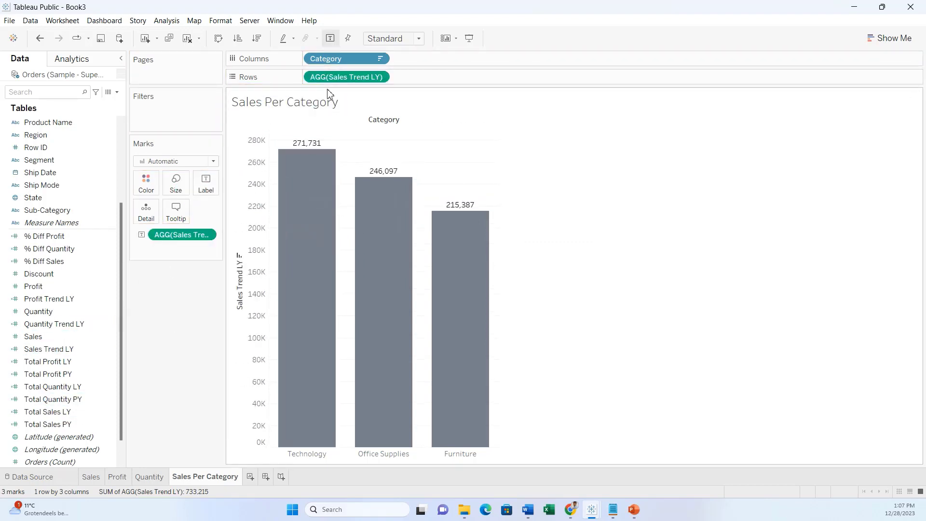
drag(338, 78, 153, 218)
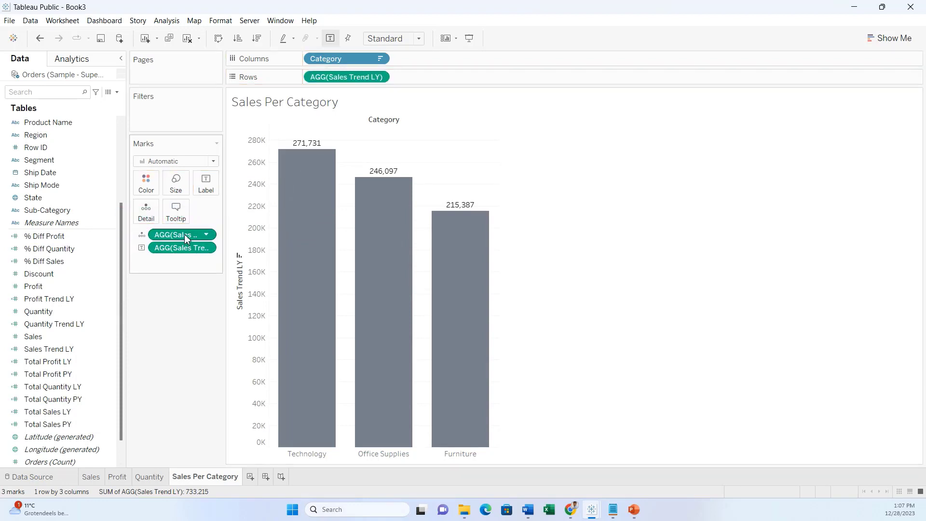
right_click(186, 238)
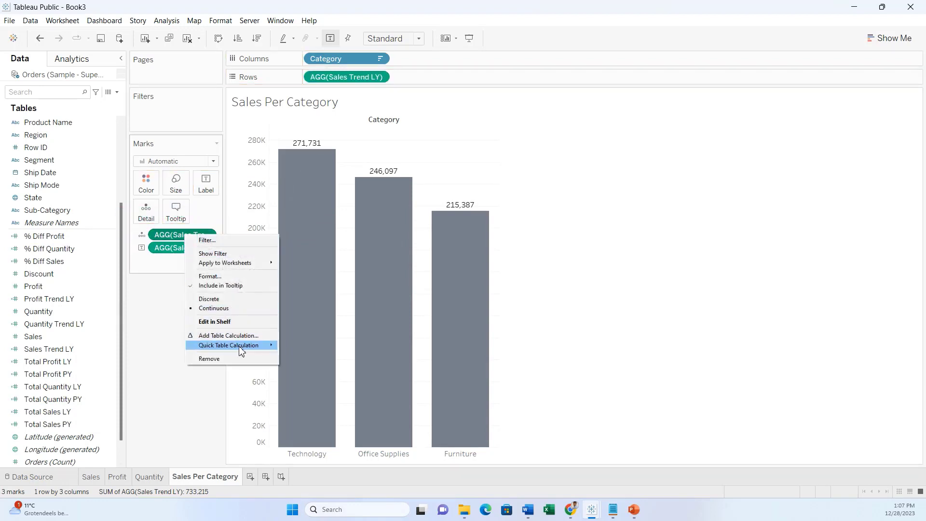
mouse_move(241, 348)
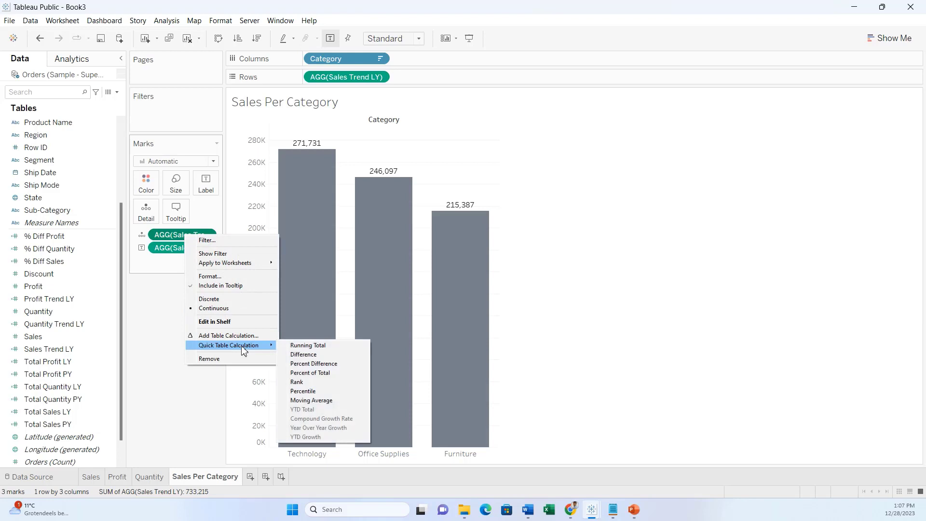
click(307, 374)
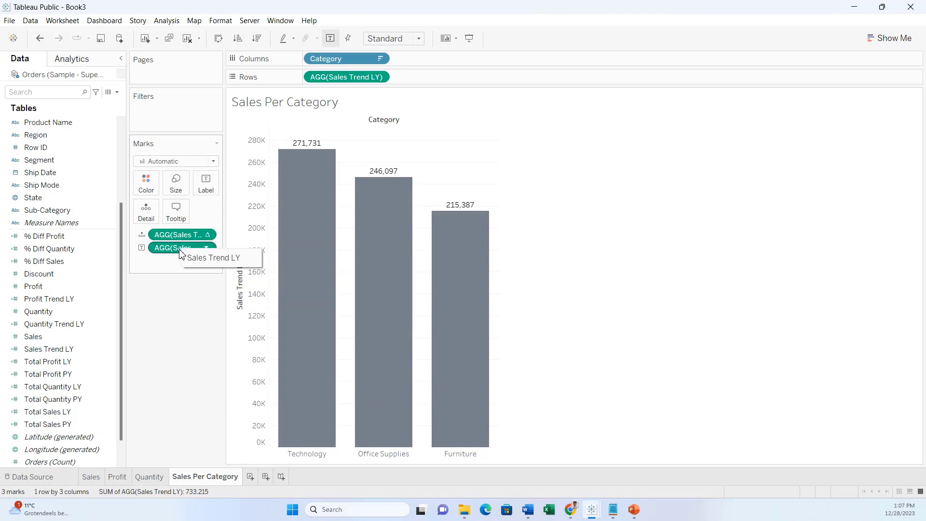
mouse_move(316, 175)
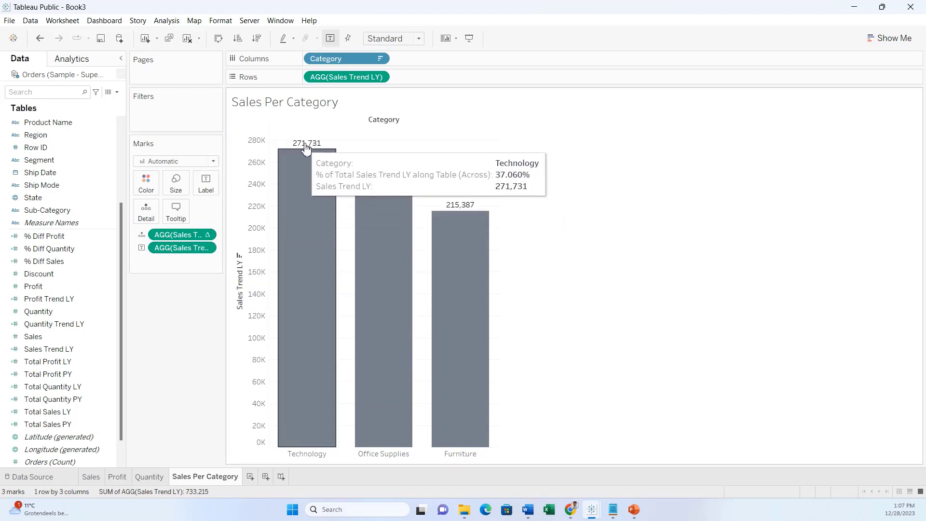
- Format the Sales Trend LY label numbers as Currency (Custom) in Thousands (K) with zero decimal places
right_click(196, 253)
click(208, 287)
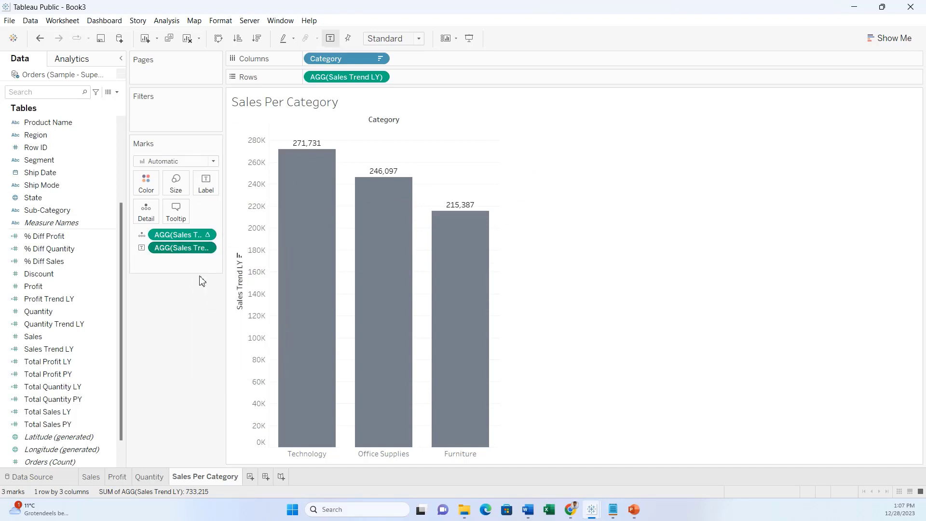
click(73, 165)
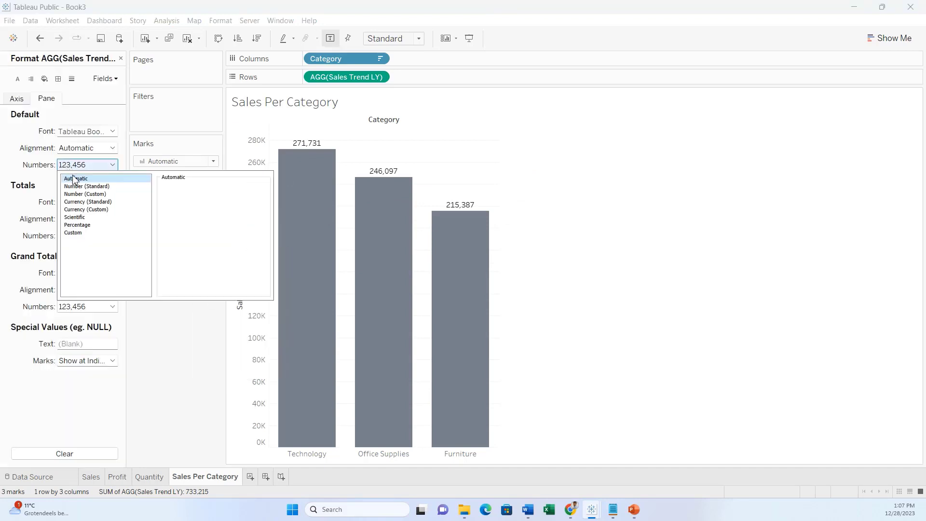
click(92, 209)
click(190, 247)
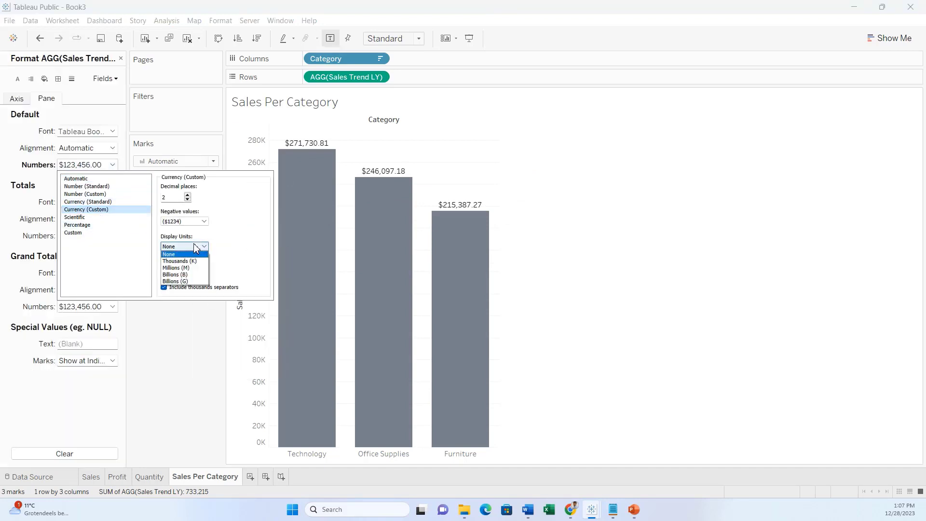
click(188, 261)
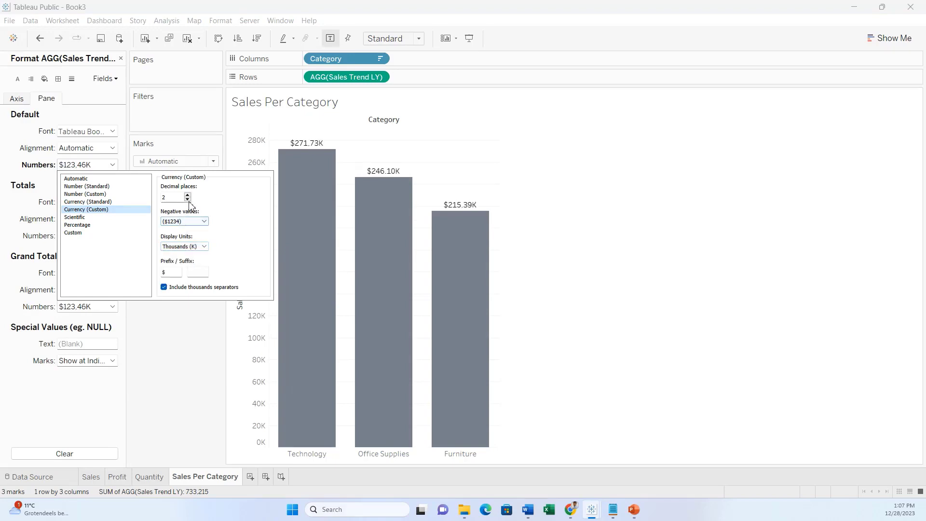
click(188, 199)
click(187, 199)
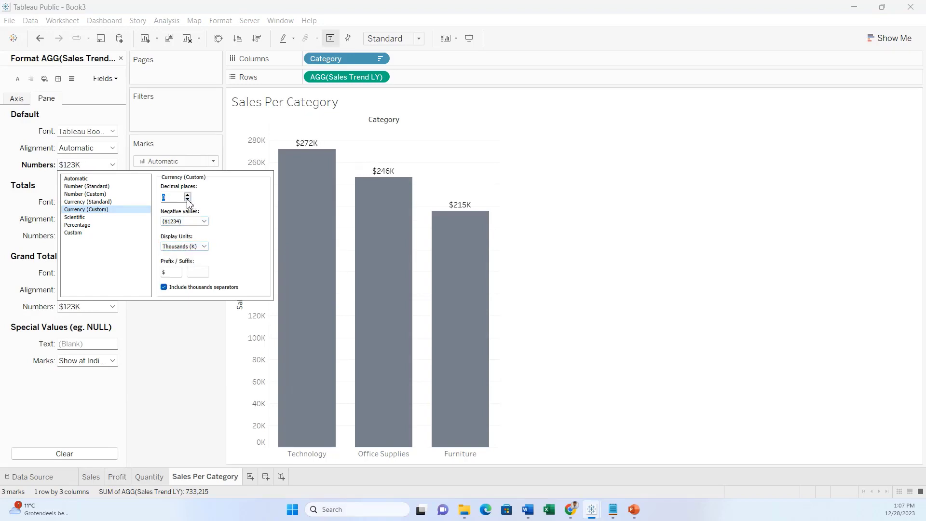
click(193, 336)
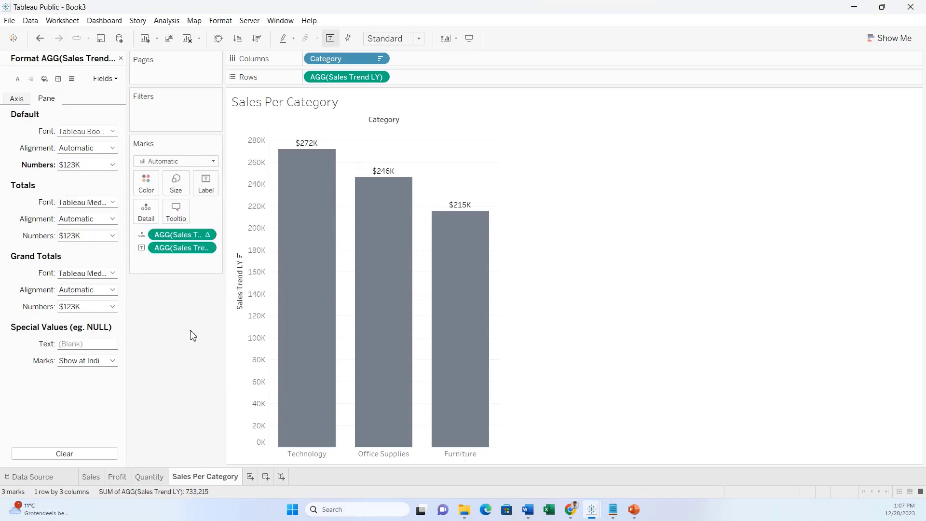
click(121, 59)
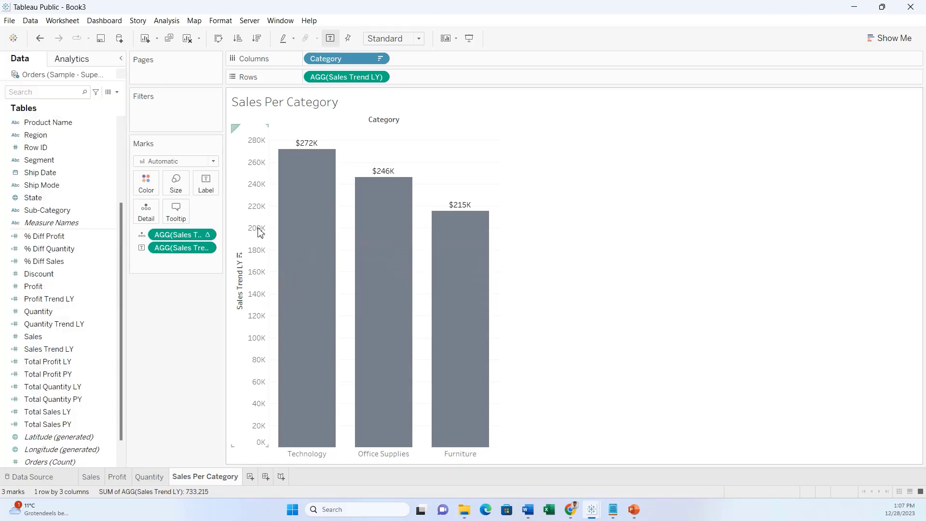
- Copy the formatting of the Quantity sheet and paste it onto the Sales Per Category sheet
click(149, 480)
right_click(150, 480)
click(190, 474)
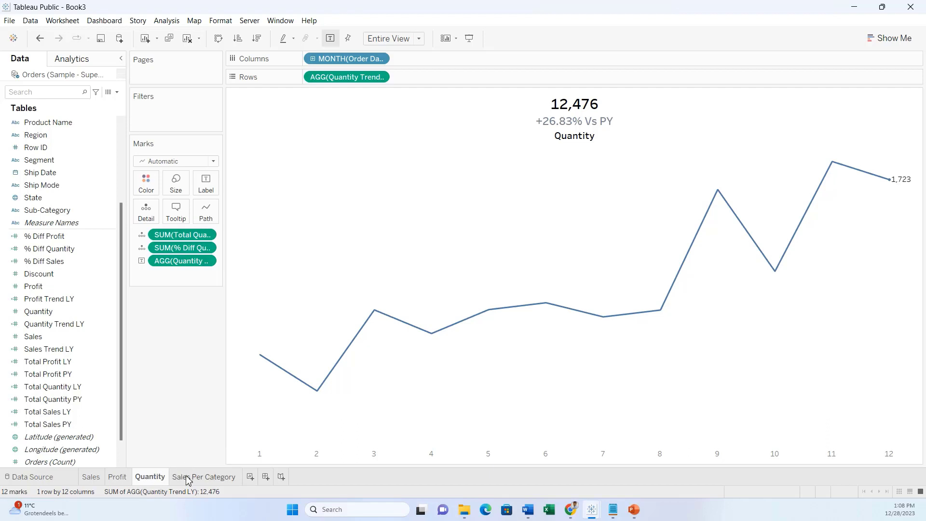
click(188, 478)
right_click(194, 477)
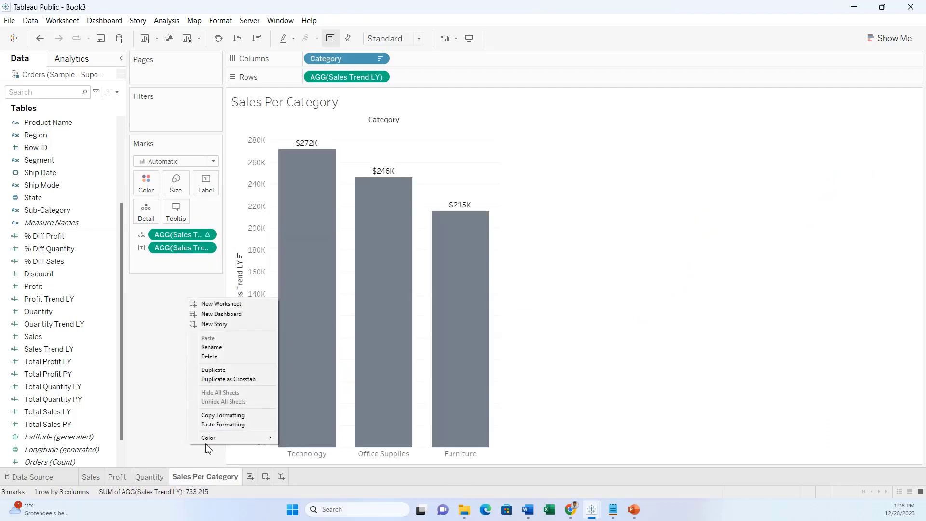
click(232, 424)
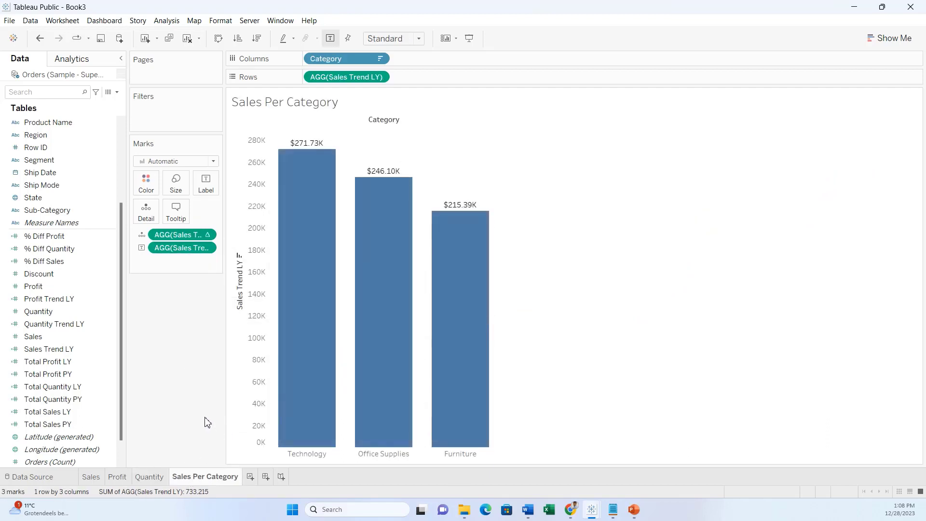
- Color the bars grey again and hide the header of the Sales Trend LY axis
click(148, 187)
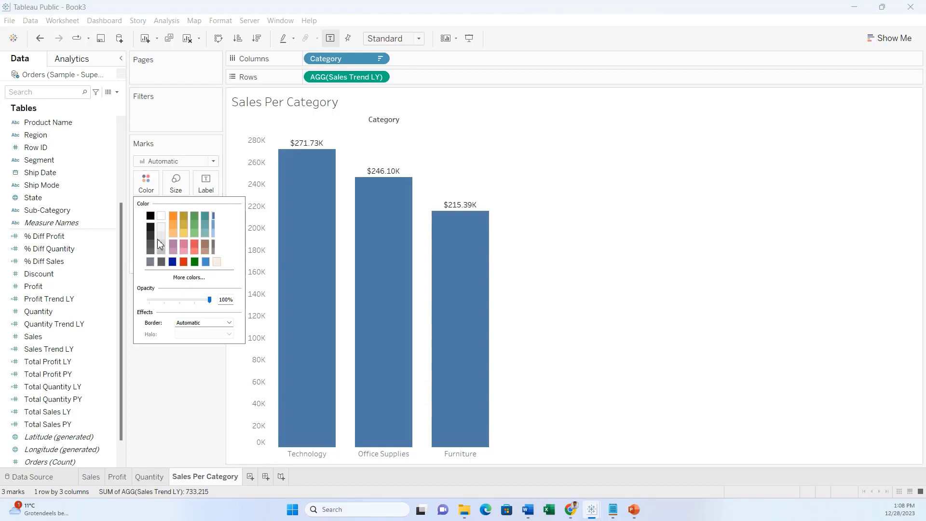
click(150, 263)
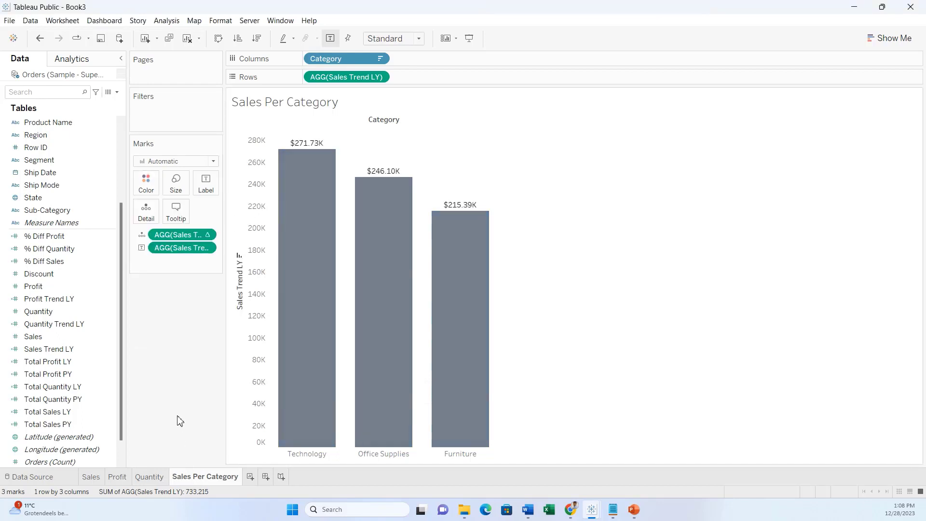
right_click(250, 307)
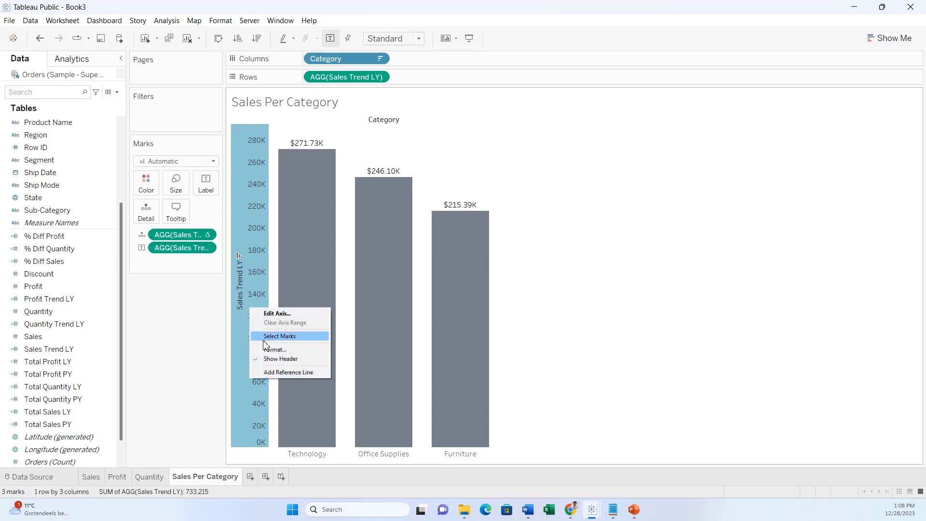
click(269, 359)
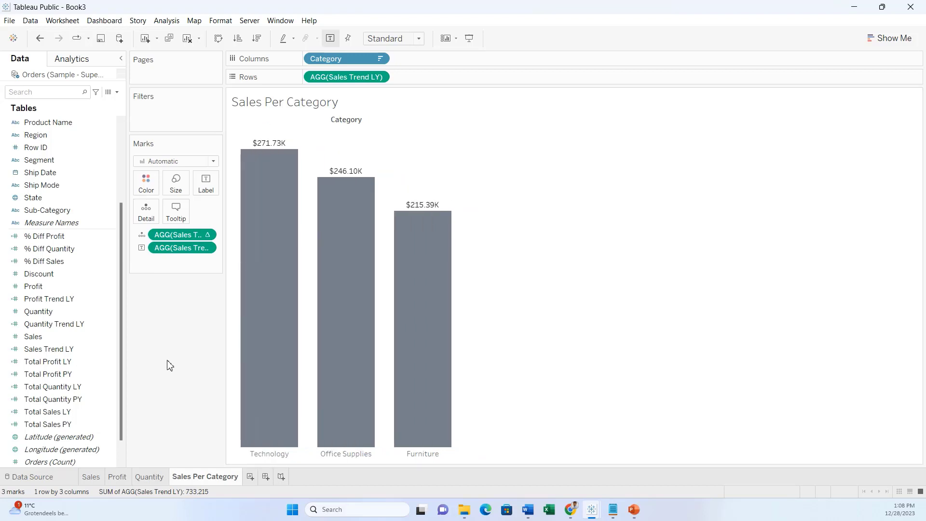
- Set the currency format of the Sales Trend LY labels to zero decimal places
right_click(195, 248)
click(192, 286)
click(91, 164)
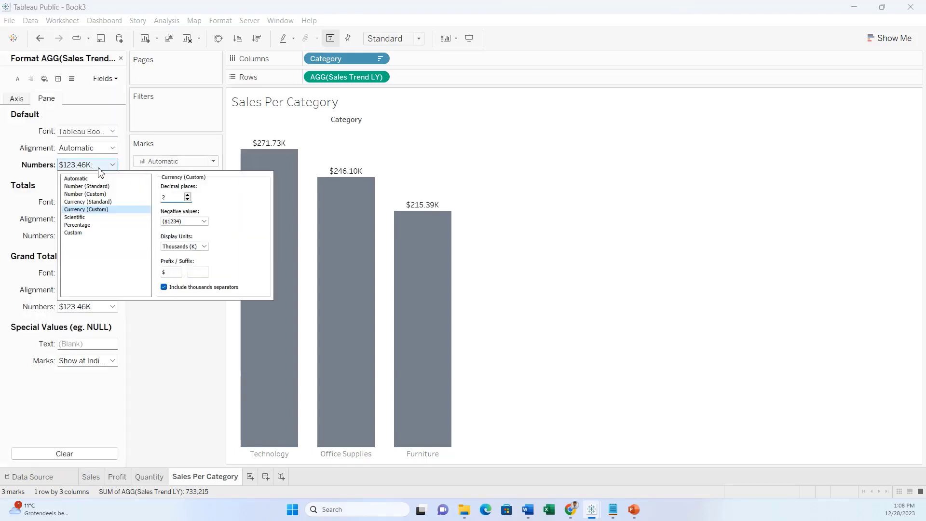
click(186, 199)
click(186, 199)
click(153, 128)
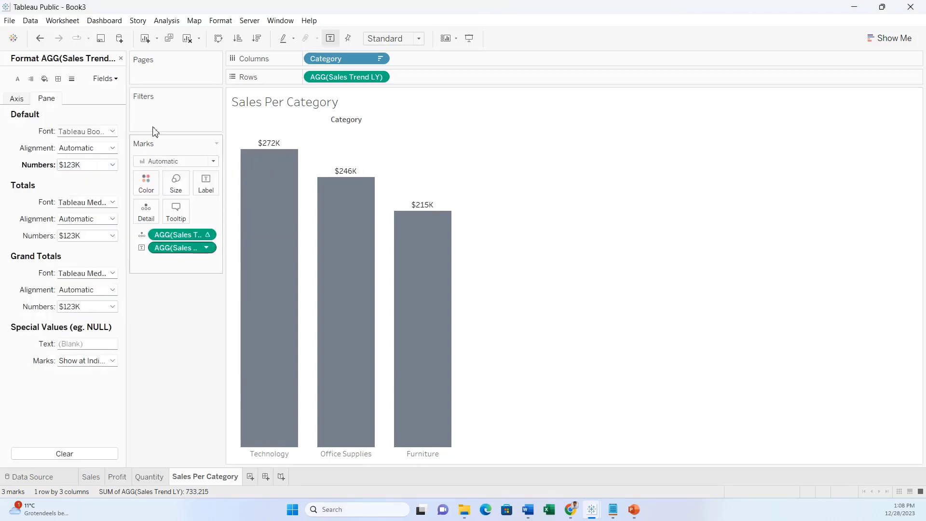
click(121, 58)
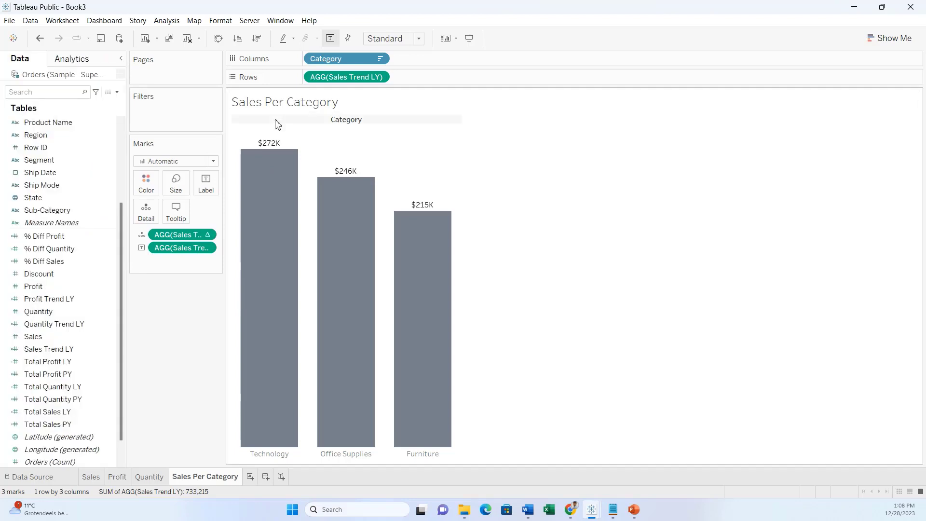
click(215, 191)
click(303, 236)
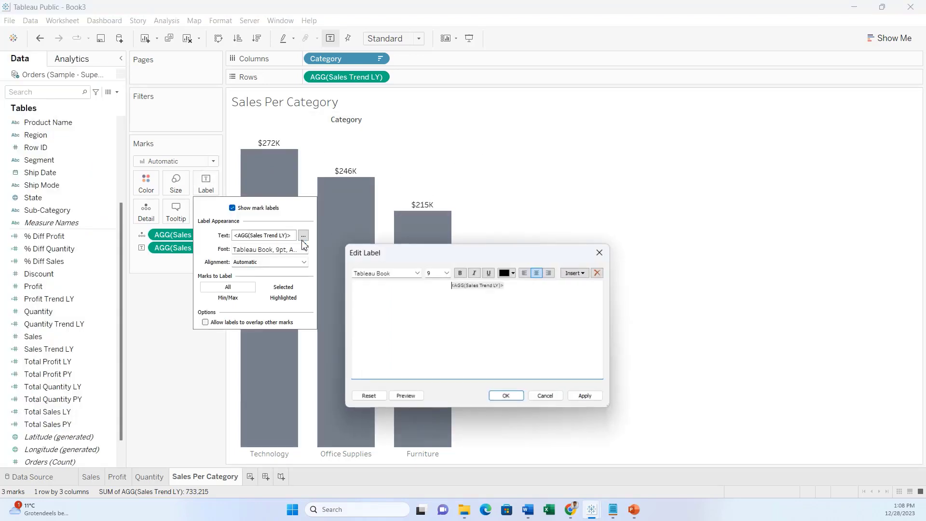
click(576, 279)
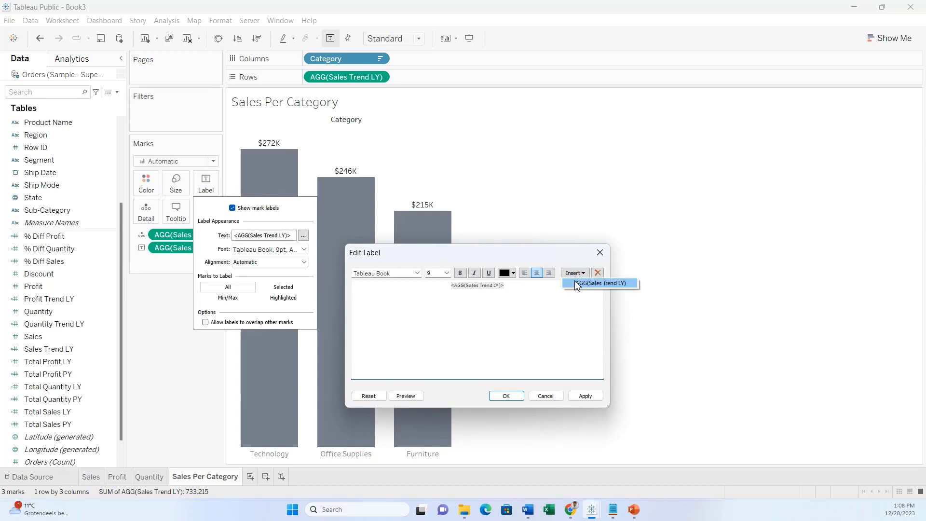
click(548, 301)
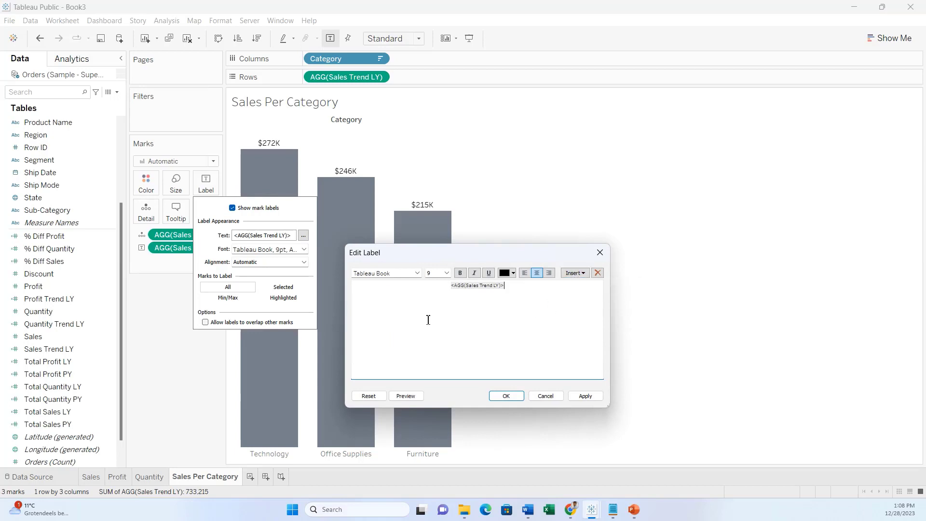
click(175, 383)
click(493, 397)
- Place the percent-of-total pill below the Sales Trend LY label pill and check which fields the mark label can insert
click(173, 251)
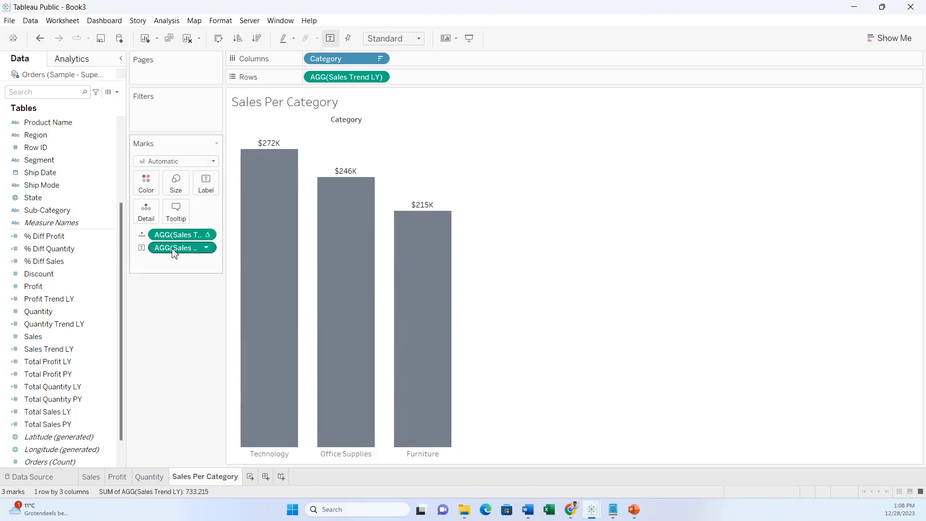
drag(181, 234, 175, 262)
click(212, 193)
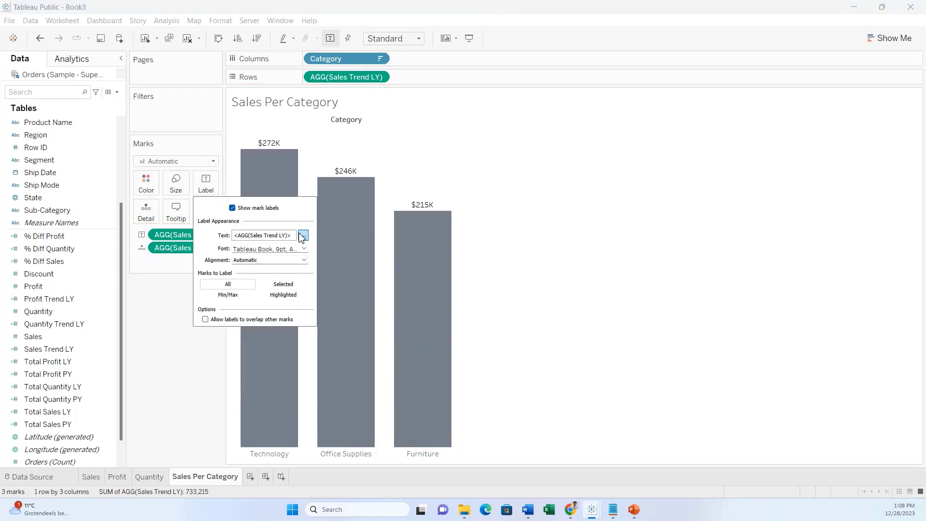
click(303, 236)
click(576, 275)
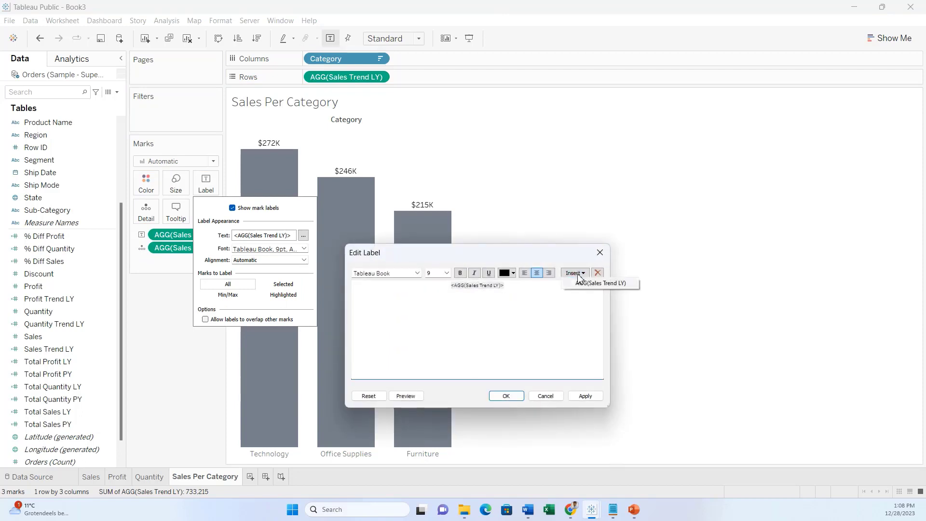
click(553, 298)
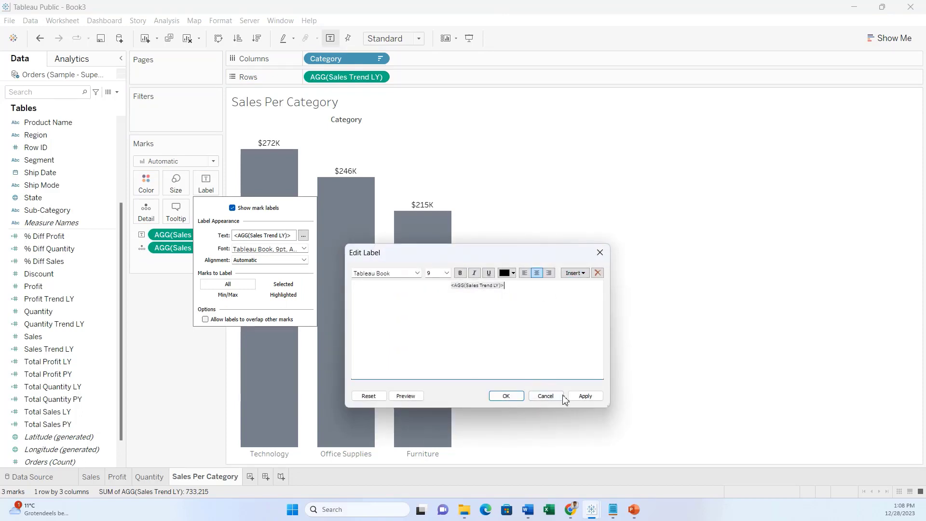
click(504, 396)
click(176, 372)
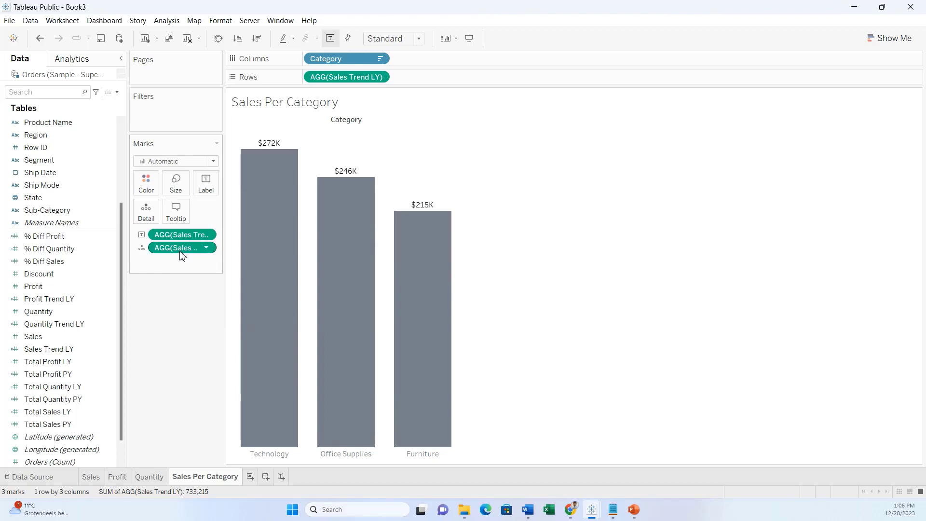
- Add the percent-of-total Sales Trend LY calculation to the bar labels and remove its duplicate from the marks
drag(187, 256, 205, 187)
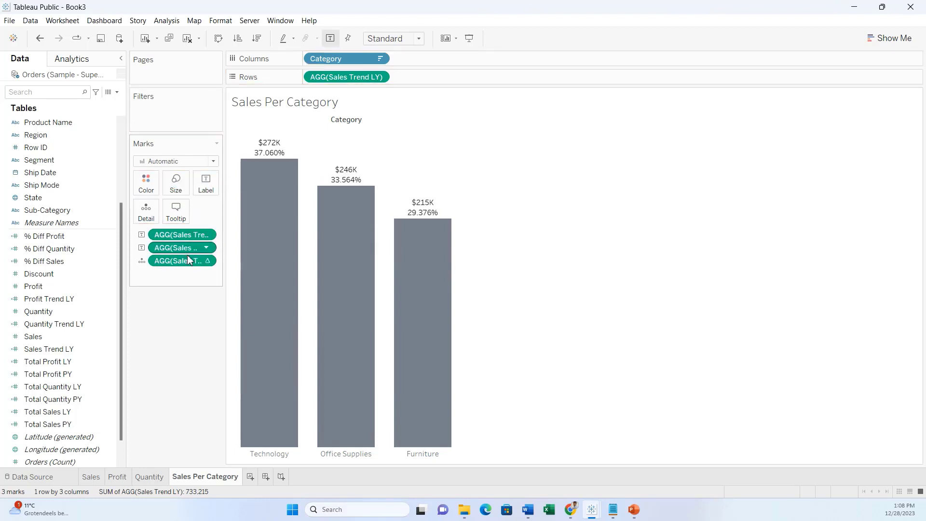
drag(178, 265, 179, 327)
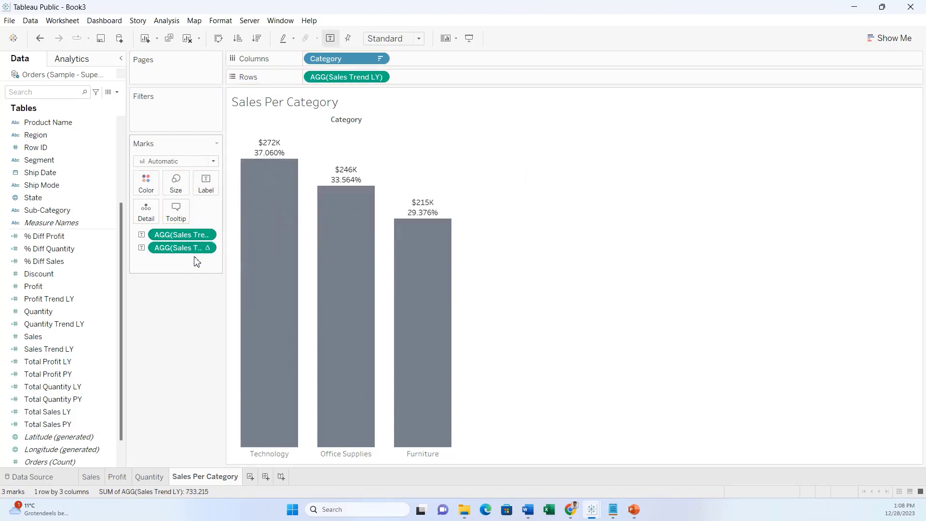
key(ctrl+z)
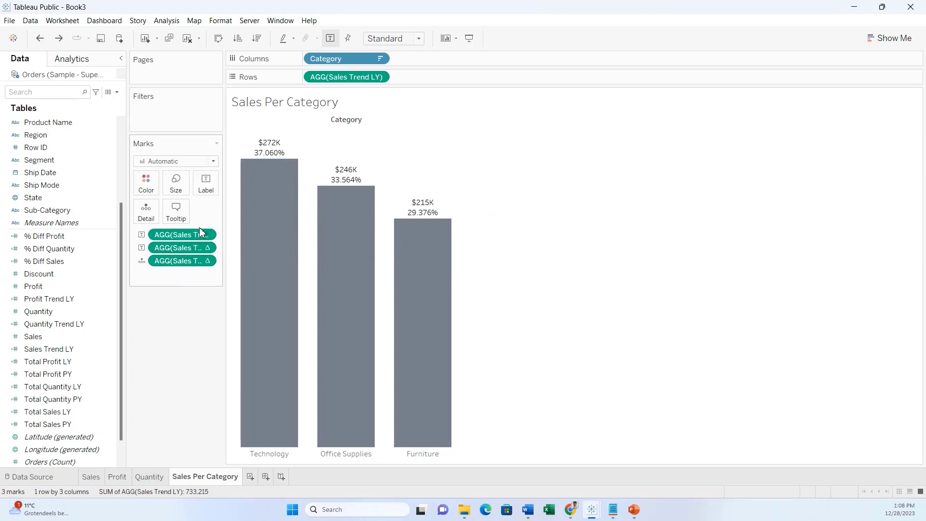
drag(180, 266, 169, 356)
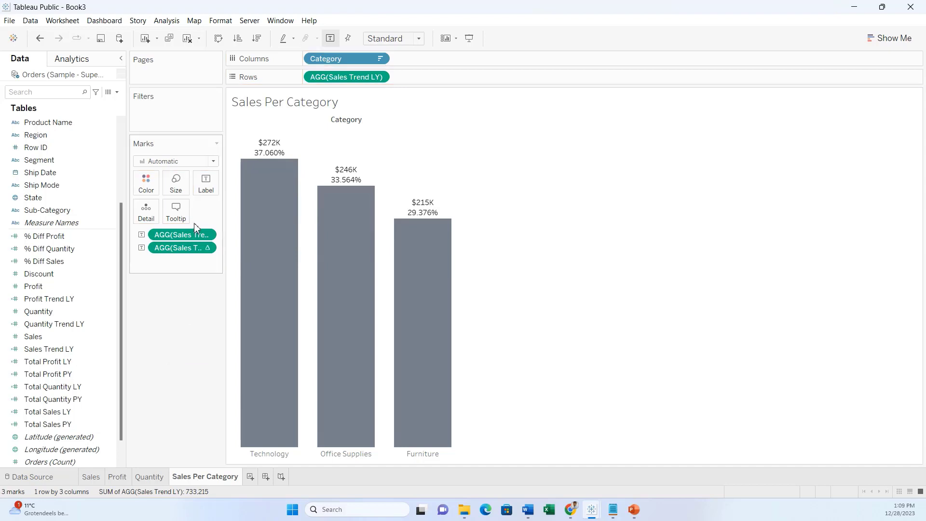
- Edit the mark label so Sales Trend LY and its percent of total share one line, separated by a colon
click(204, 188)
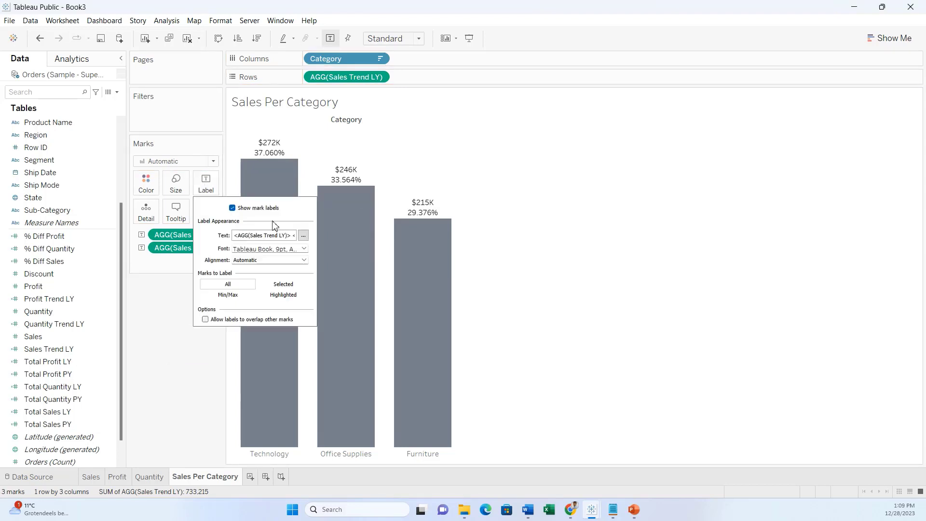
click(303, 235)
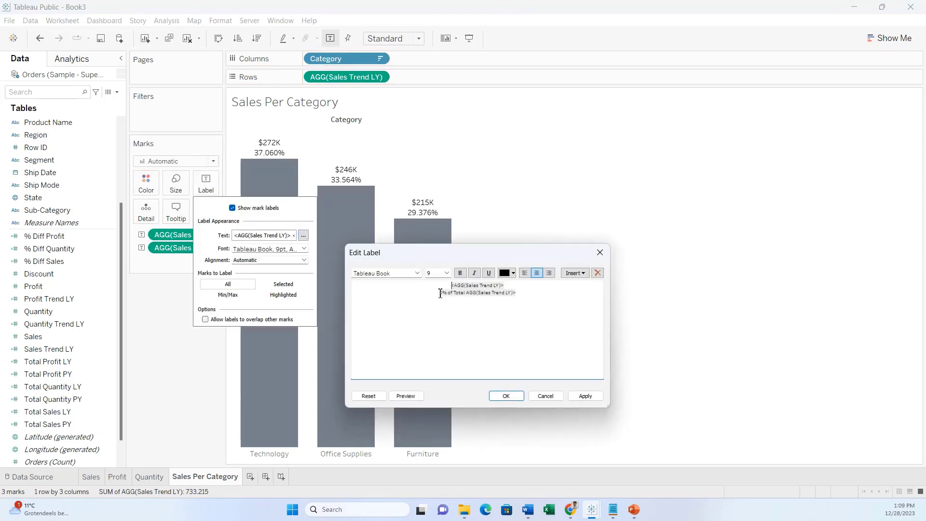
key(BackSpace)
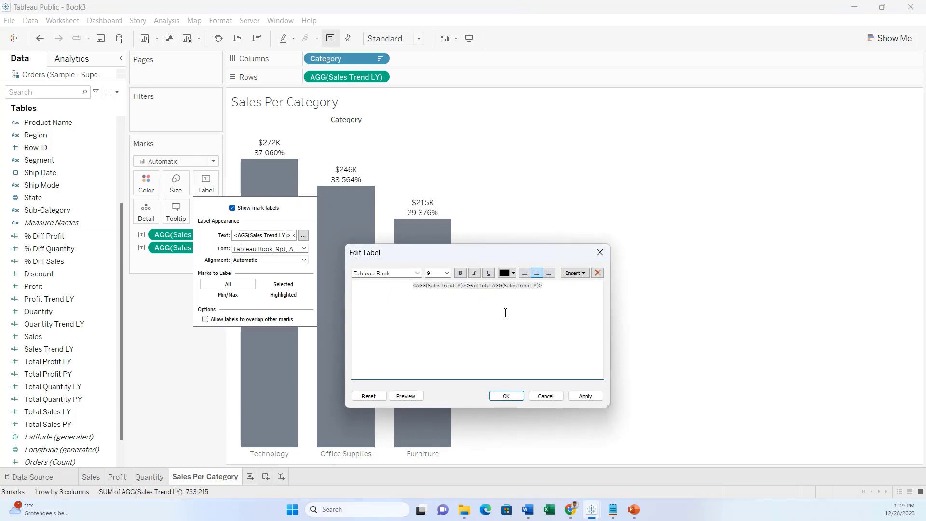
text(:)
- Color the percent-of-total field orange in the mark label and apply the change
drag(562, 290, 467, 289)
click(507, 273)
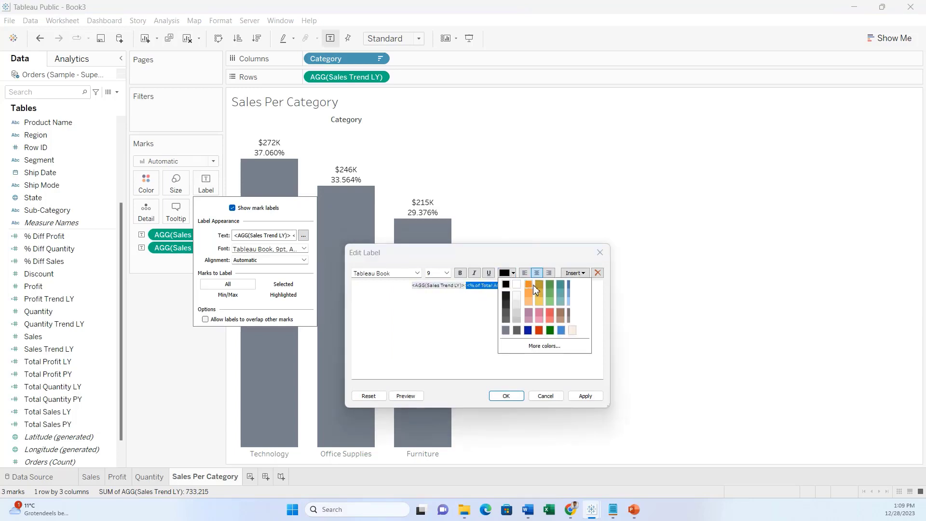
click(532, 284)
click(585, 396)
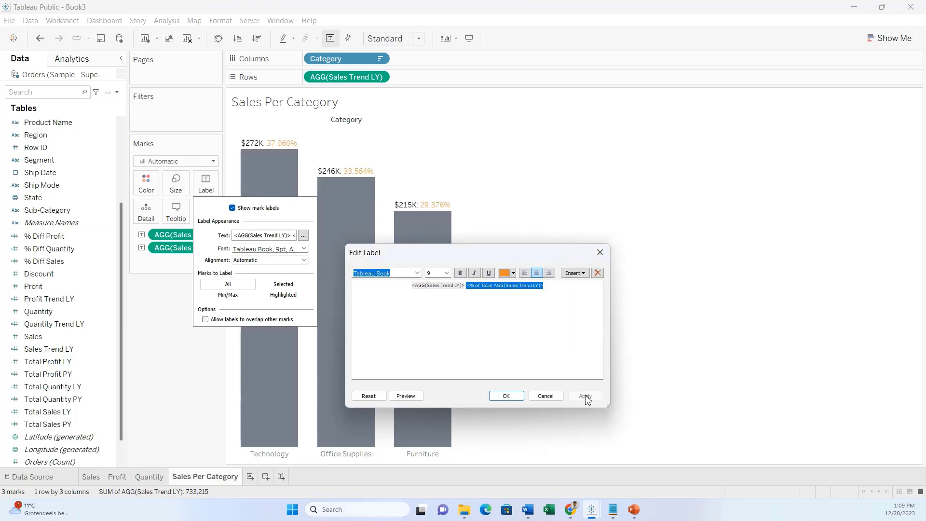
click(506, 396)
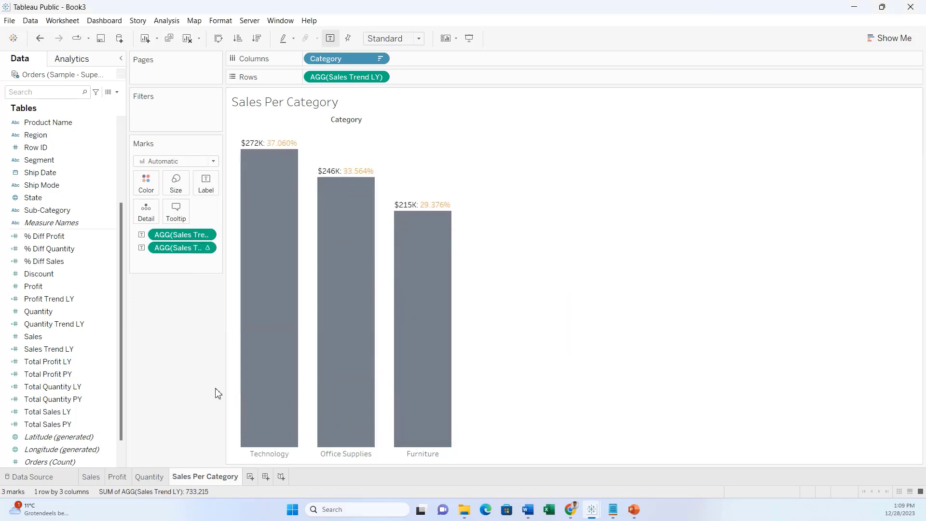
- Format the percent-of-total label numbers as Percentage with 1 decimal place
right_click(198, 249)
click(195, 284)
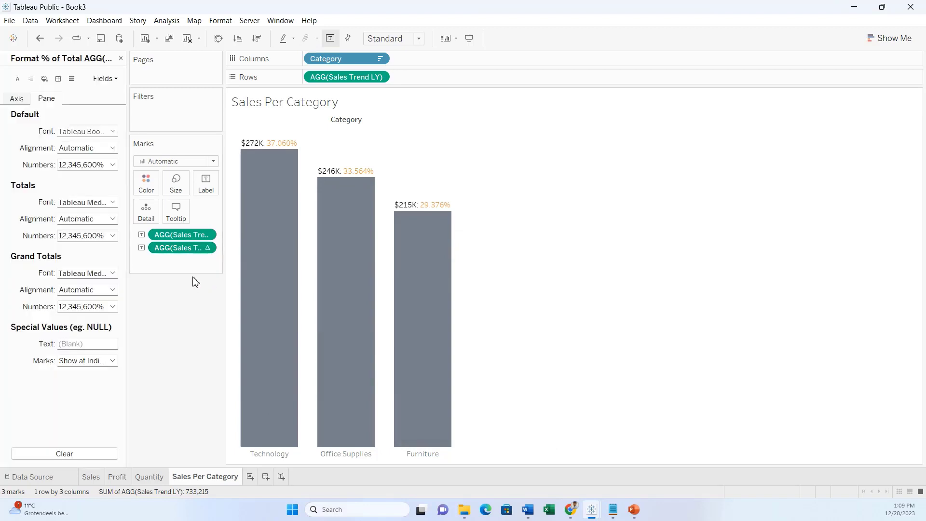
click(86, 166)
click(92, 226)
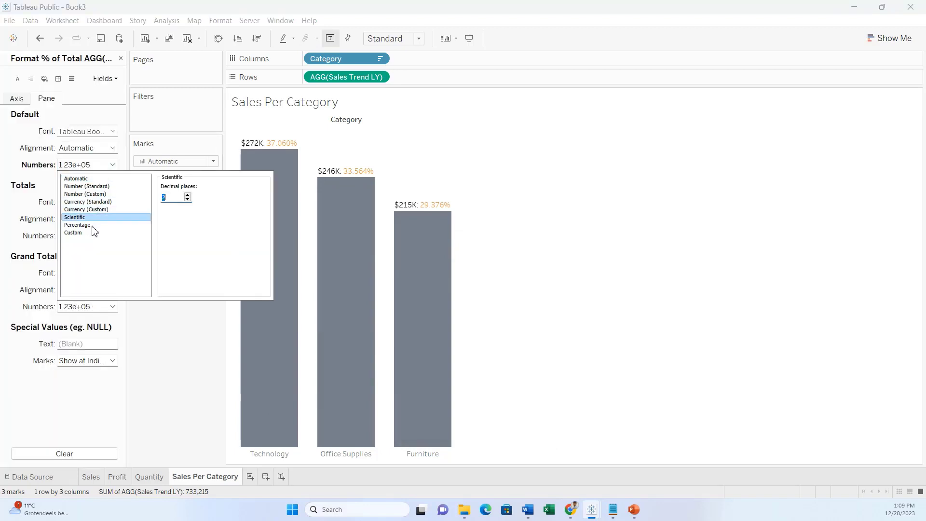
click(188, 199)
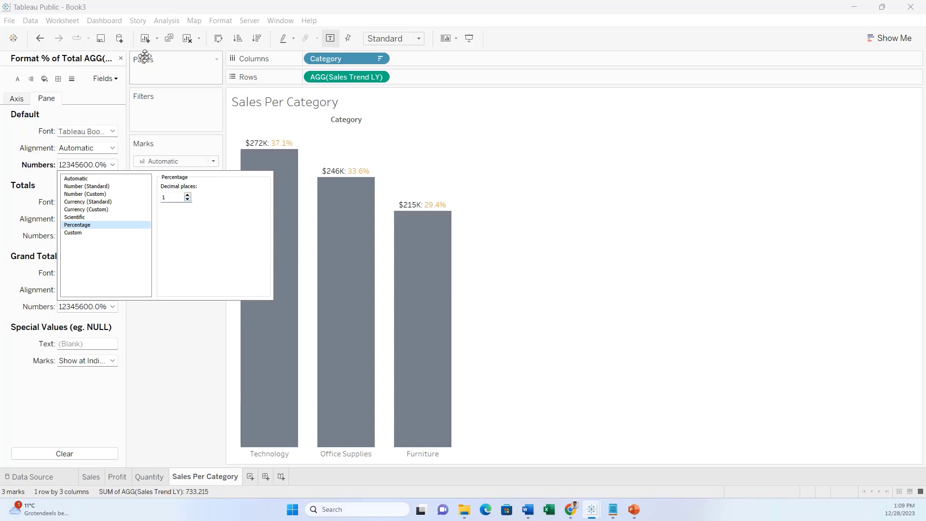
click(159, 136)
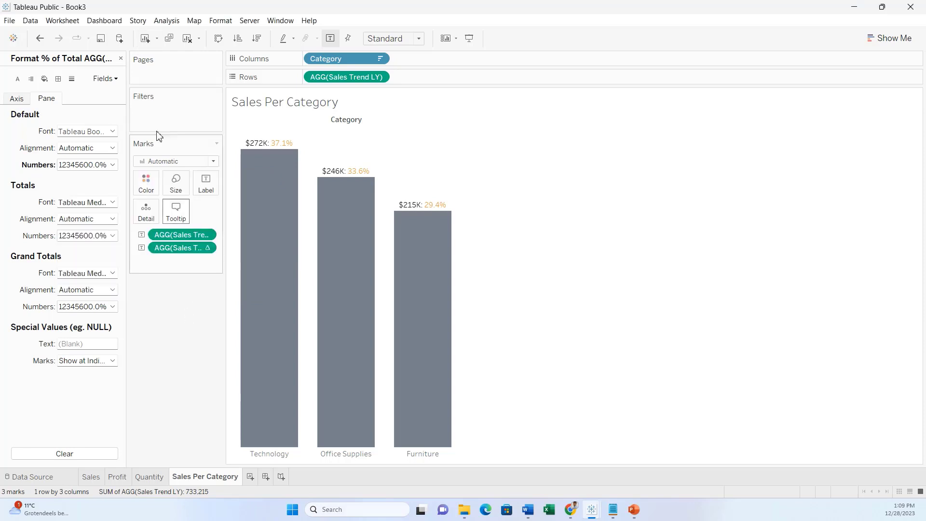
click(121, 59)
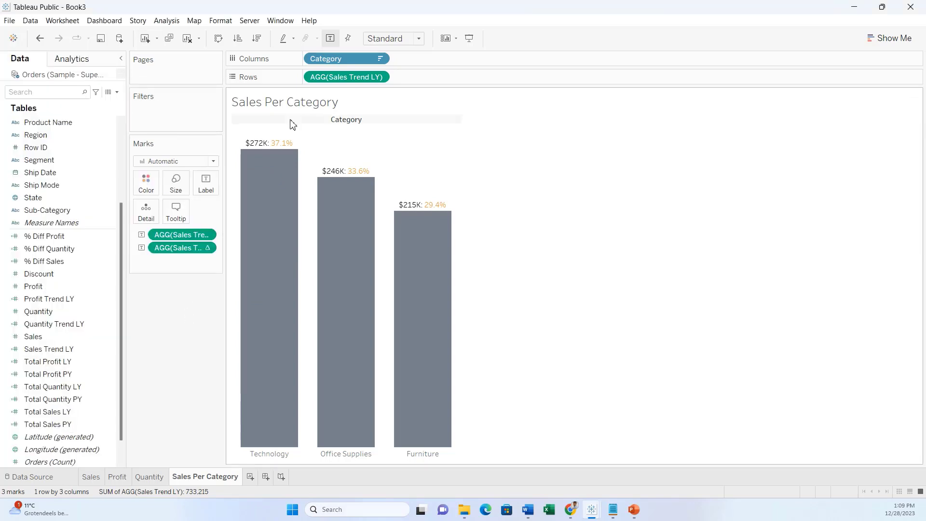
- Hide the Category field label above the columns
right_click(357, 120)
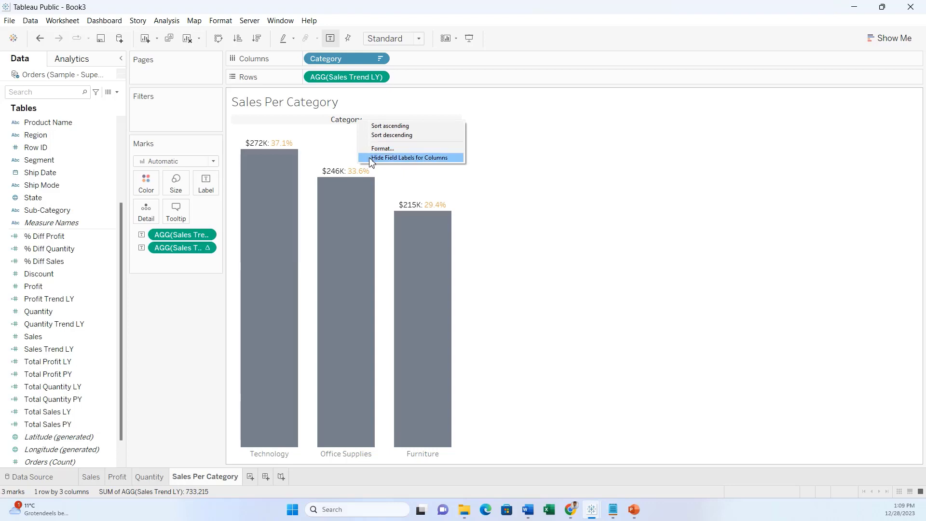
click(381, 158)
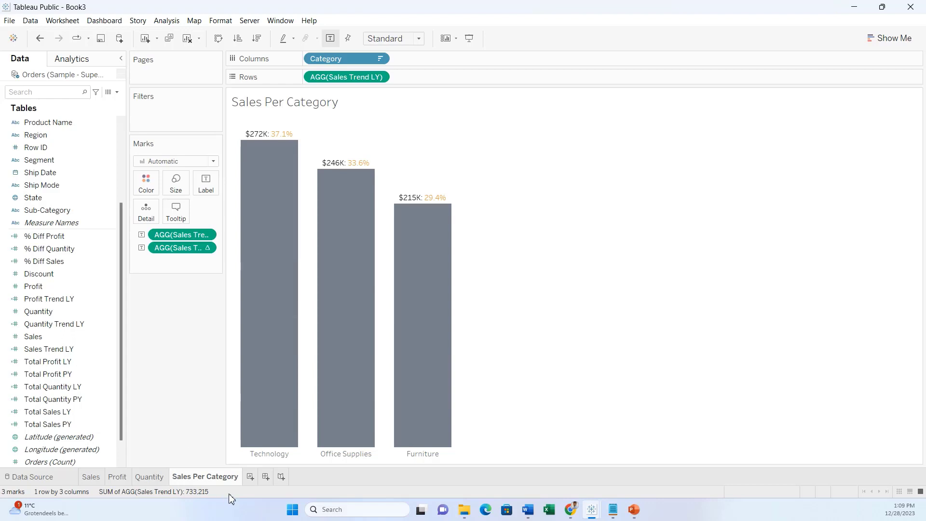
- Check the target dashboard in PowerPoint, and add a per-cell reference line on the average of Sales Trend LY to the Tableau chart
click(639, 514)
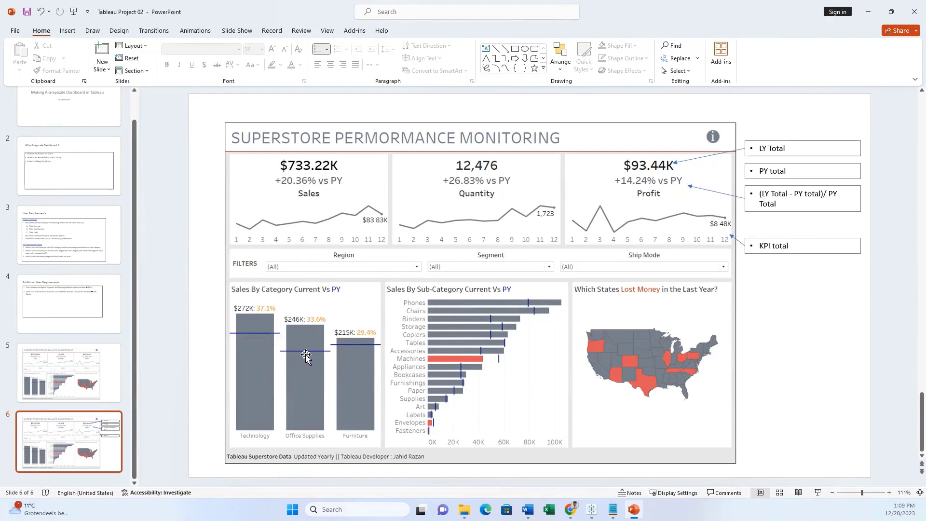
click(867, 11)
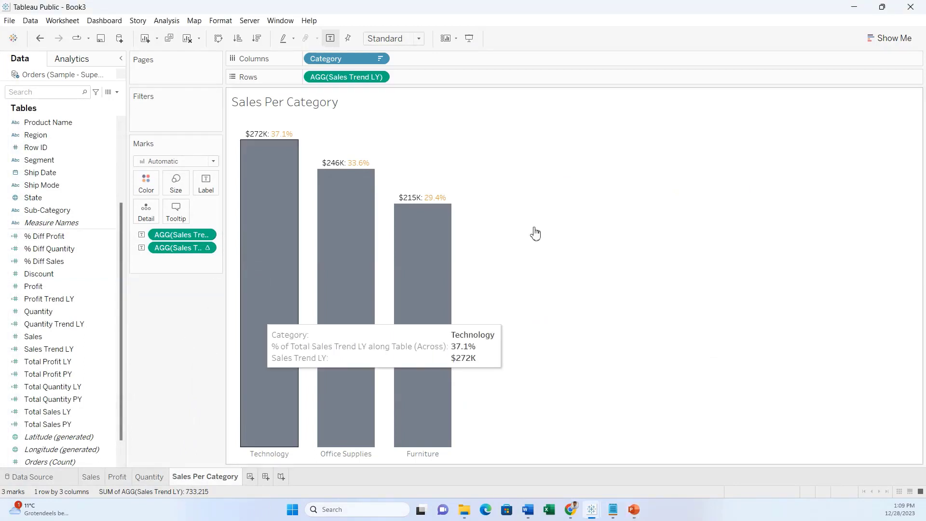
right_click(509, 222)
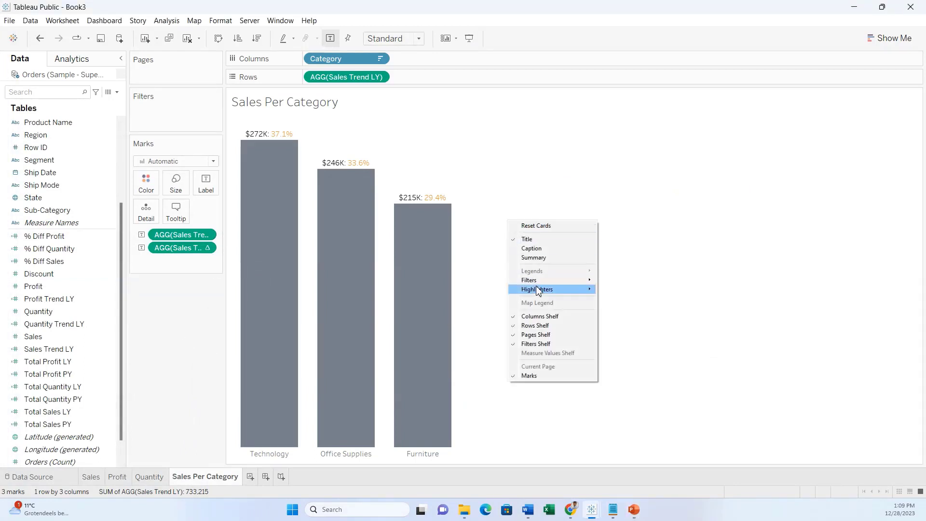
click(97, 54)
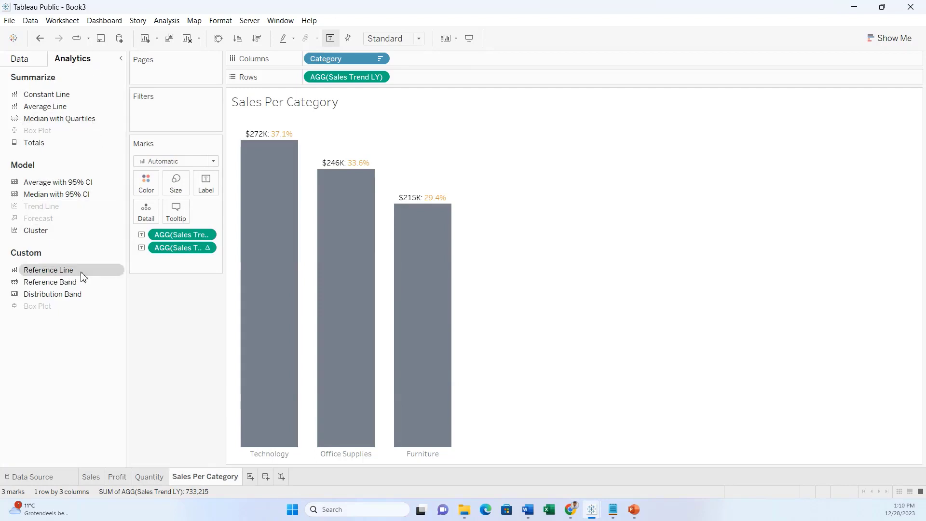
drag(81, 276, 399, 143)
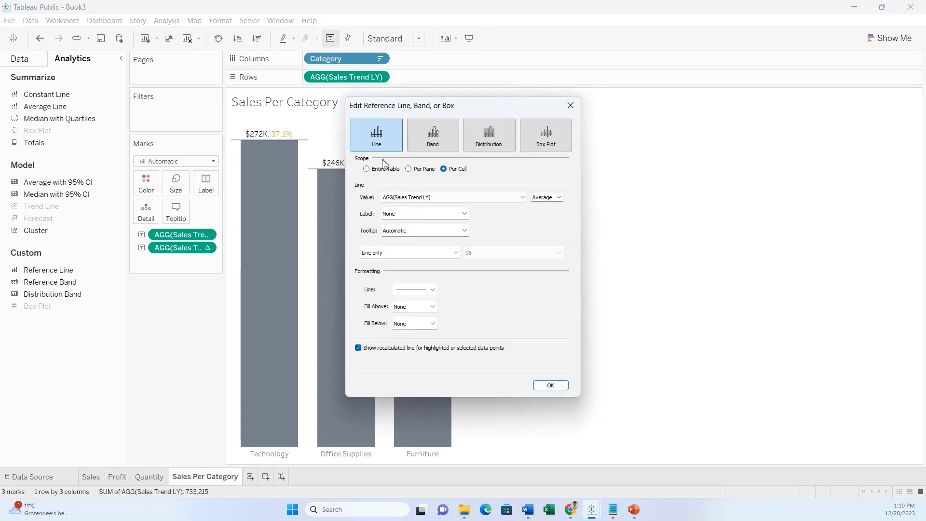
click(457, 199)
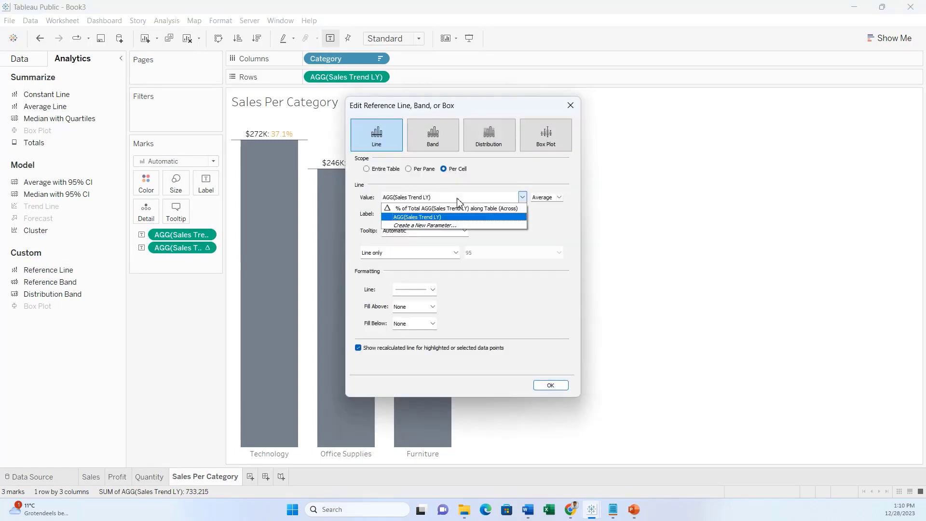
click(510, 232)
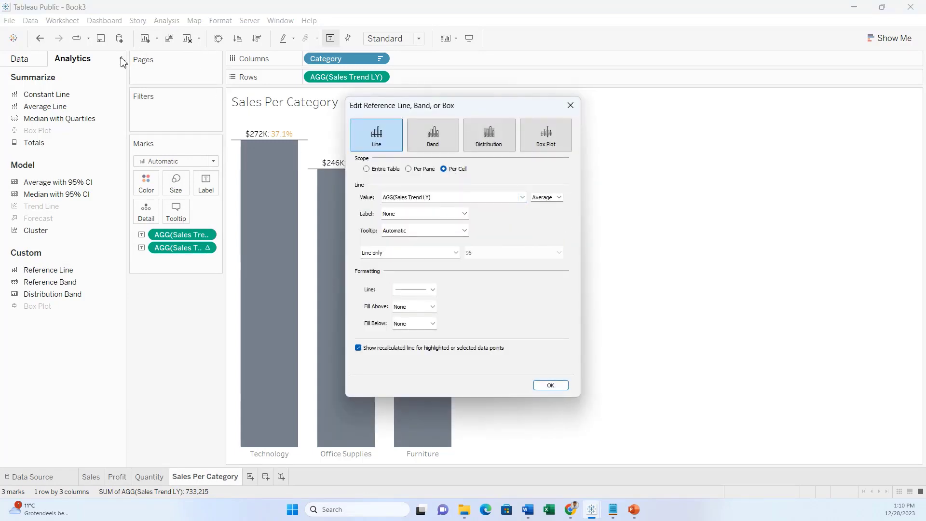
click(570, 105)
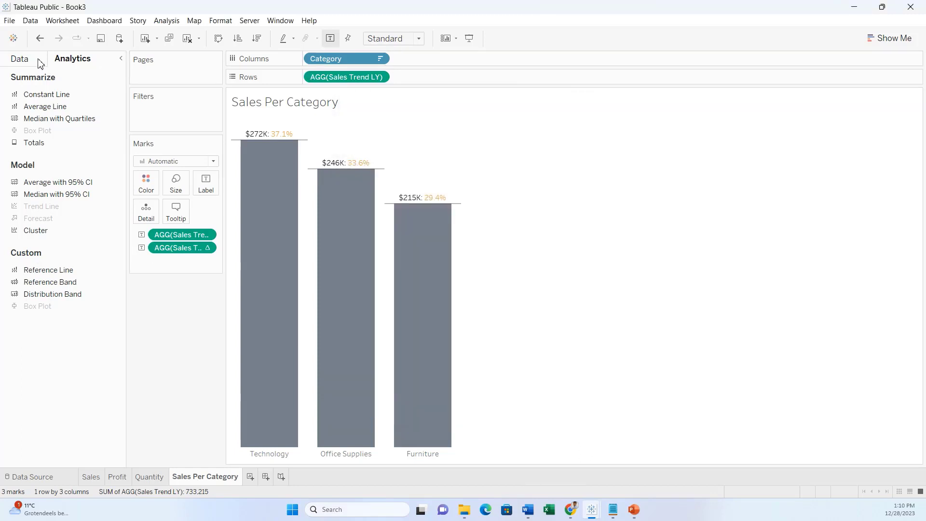
- Duplicate the Sales Trend LY calculated field in the data source's field list
click(22, 59)
click(92, 424)
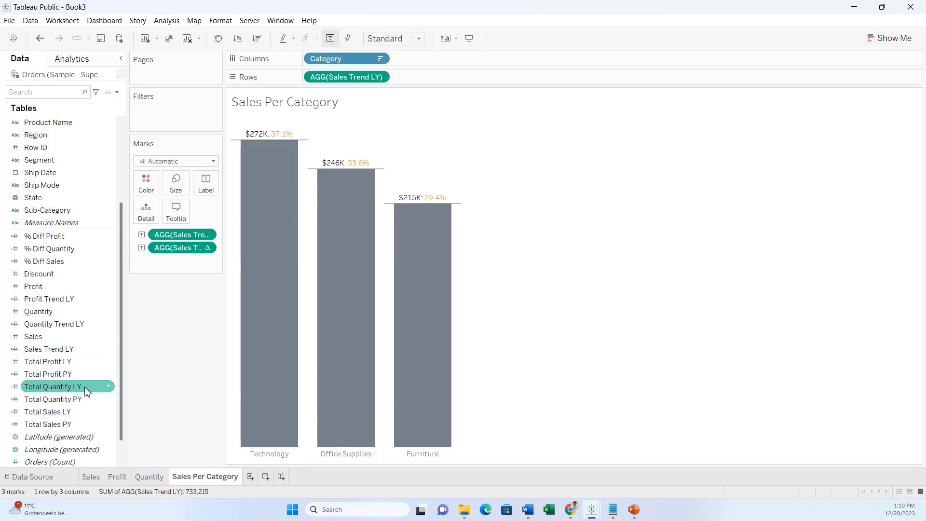
right_click(88, 351)
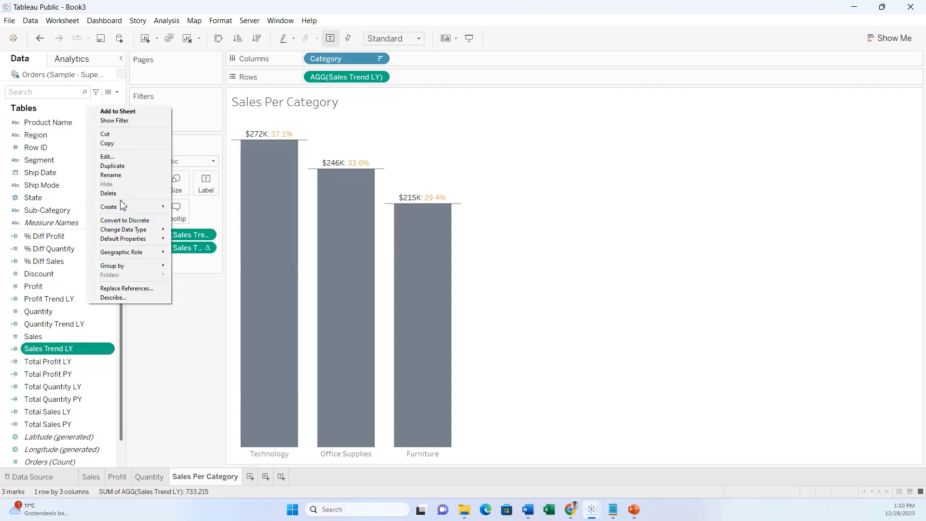
click(125, 169)
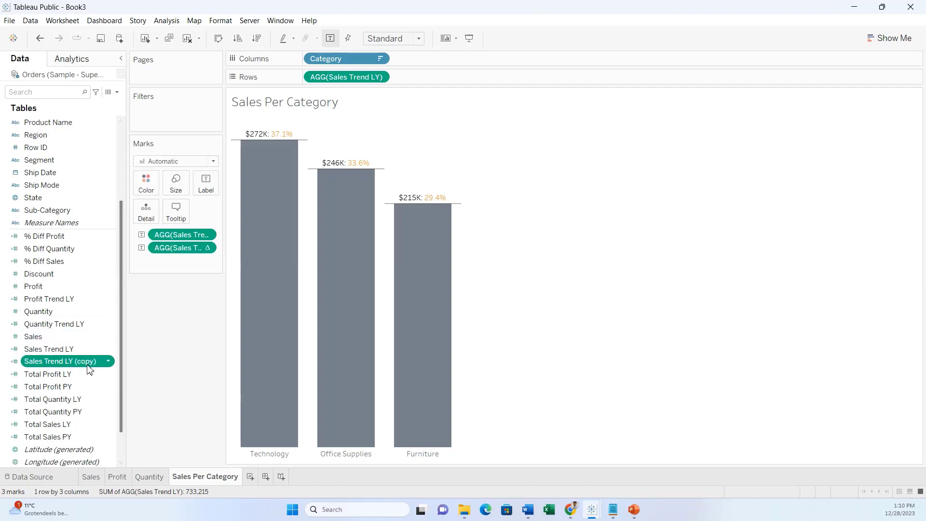
- Rename the copied calculated field Sales Trend PY and subtract 1 from the maximum order year in its formula
right_click(90, 363)
click(126, 173)
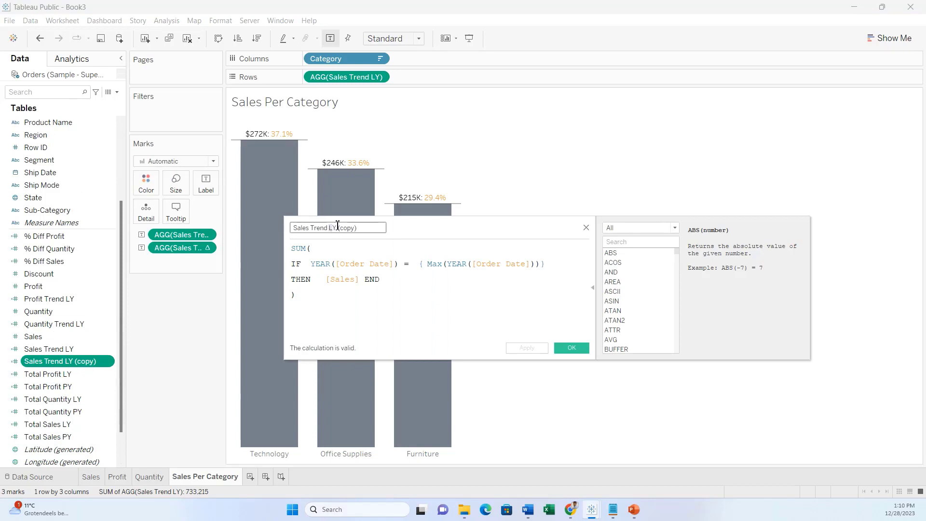
key(Delete)
text(P)
drag(338, 228, 403, 230)
key(BackSpace)
click(542, 267)
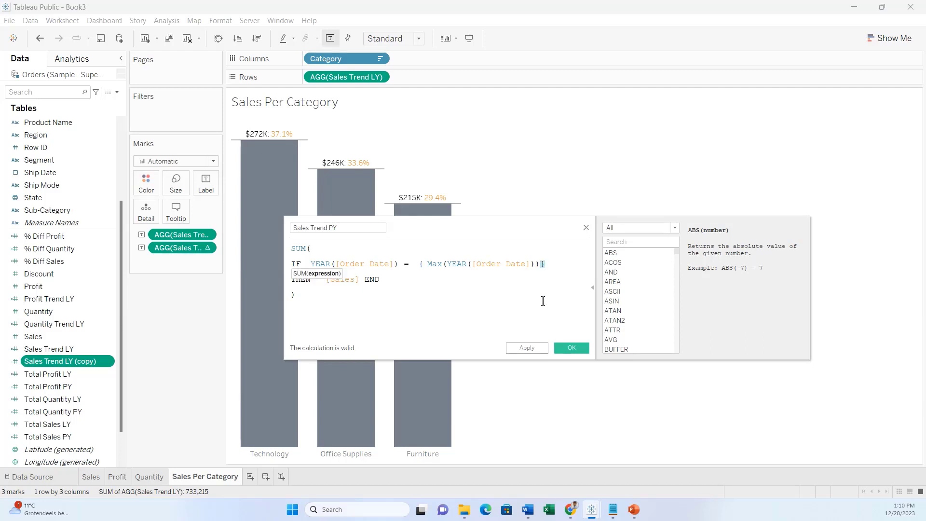
text(-1)
click(527, 321)
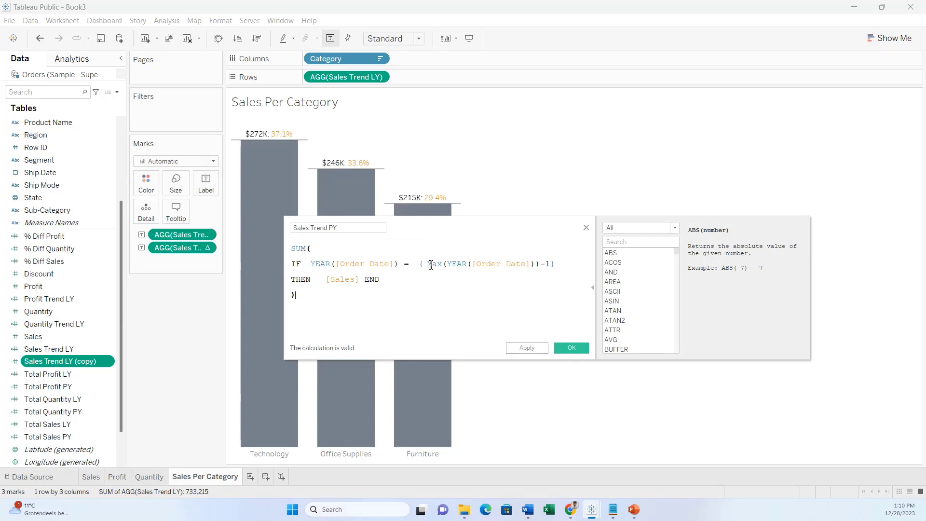
click(571, 348)
- Add Sales Trend PY to the marks as detail and remove the existing Sales Trend LY reference line from the chart
drag(48, 361, 147, 212)
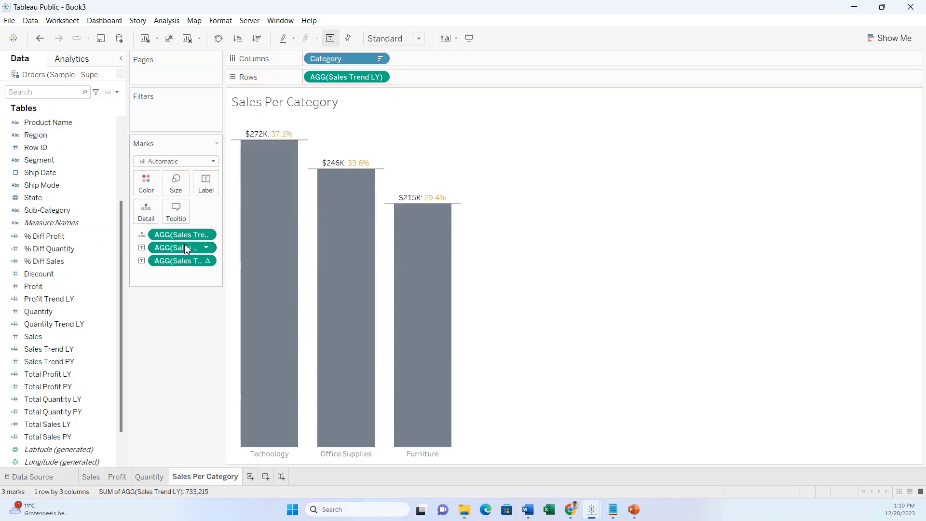
click(91, 62)
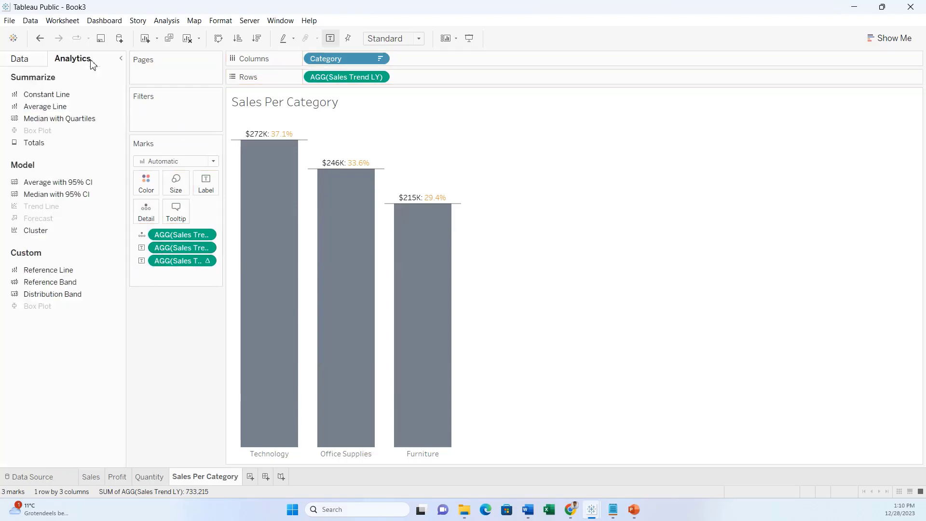
right_click(234, 139)
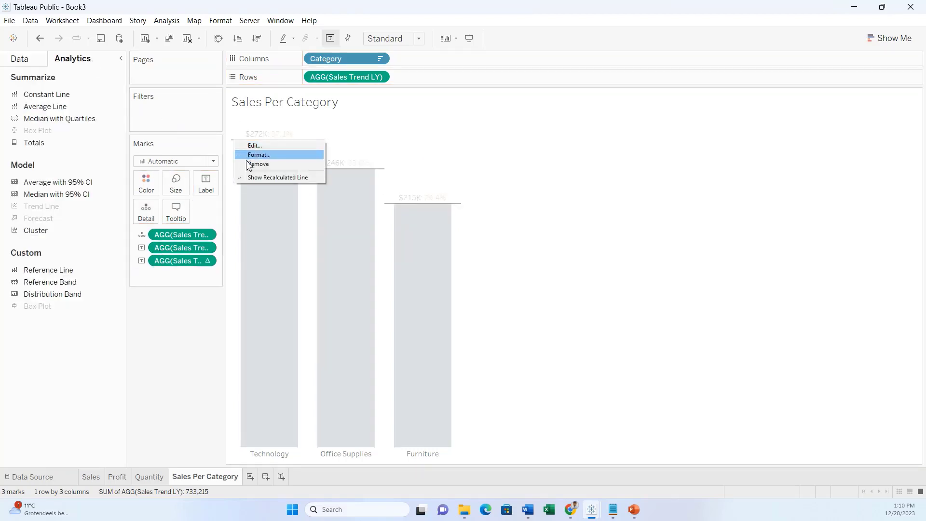
click(162, 348)
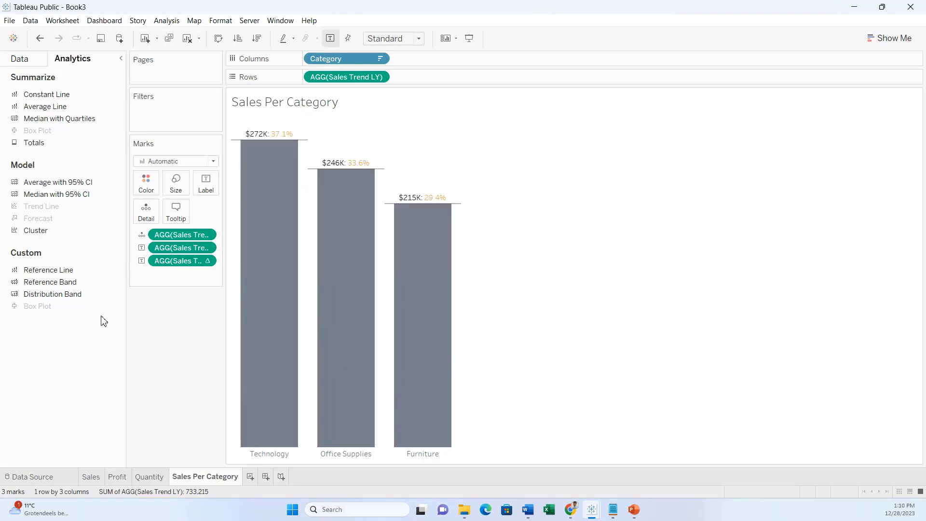
right_click(236, 142)
click(251, 164)
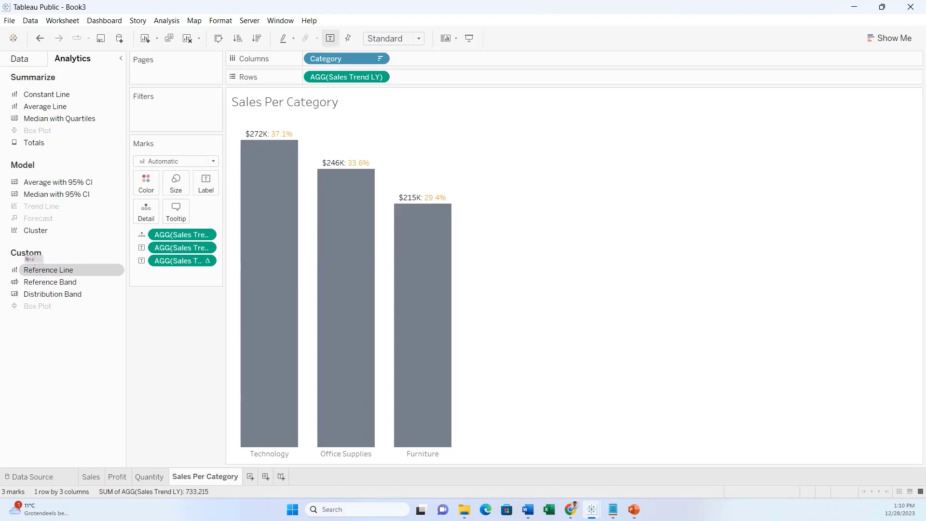
- Add a dark blue per-cell reference line on the Total of Sales Trend PY
drag(68, 270, 393, 140)
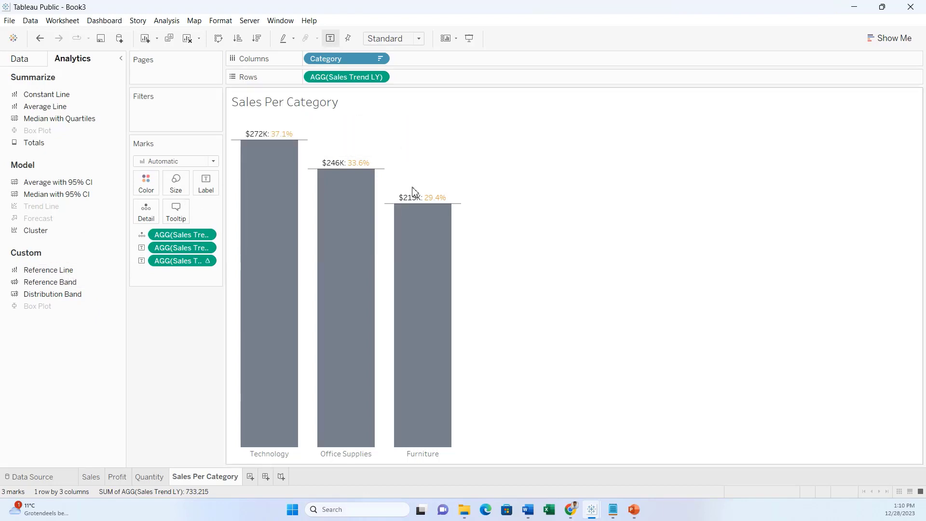
click(456, 198)
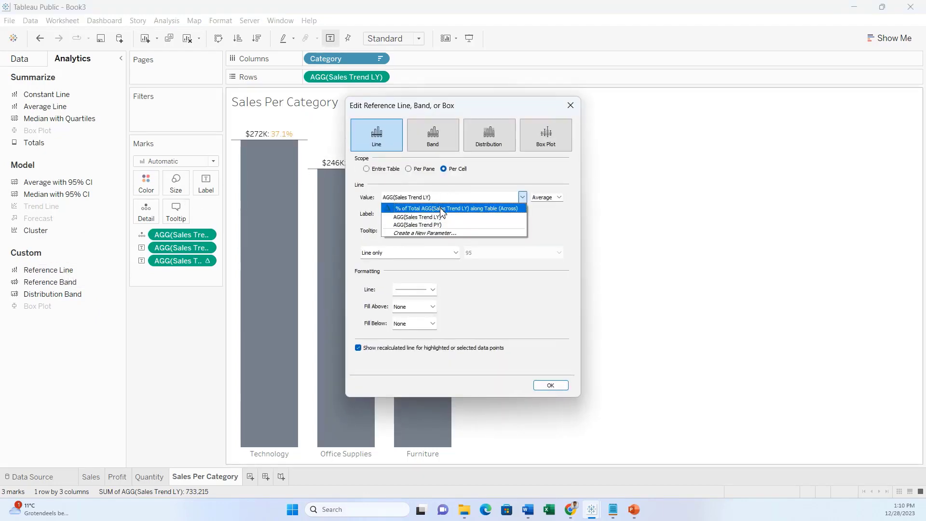
click(454, 225)
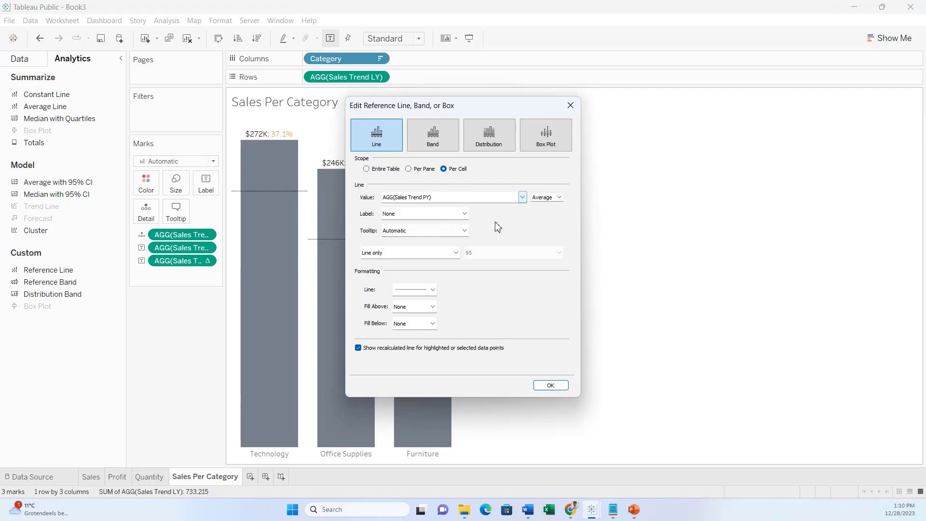
click(548, 201)
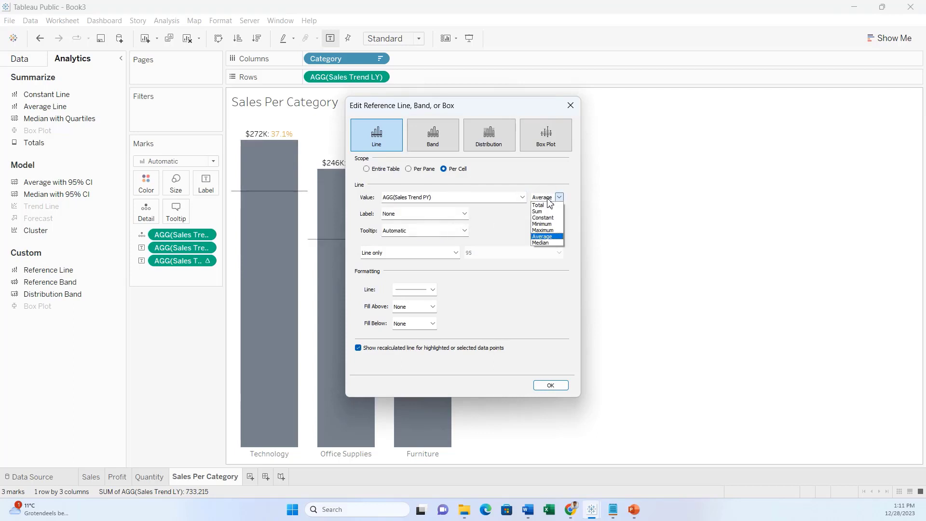
click(544, 205)
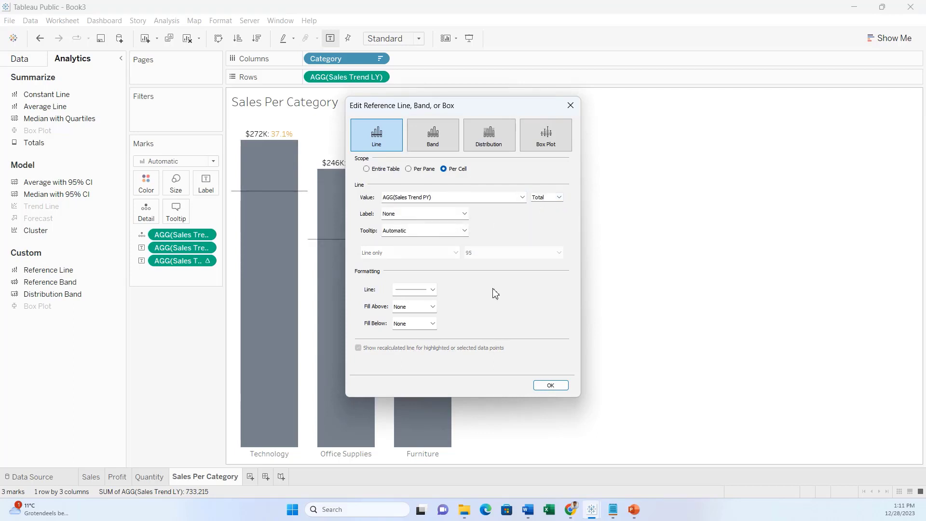
click(428, 291)
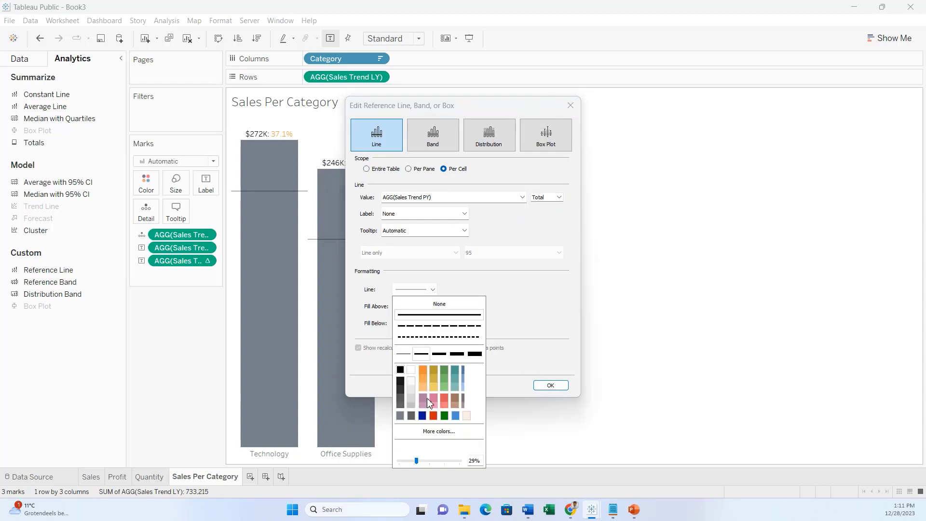
click(422, 415)
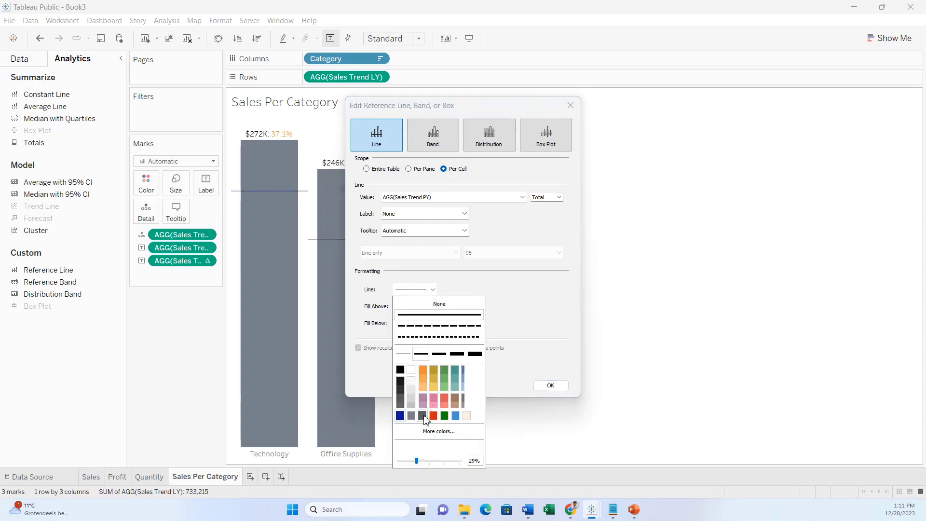
click(549, 385)
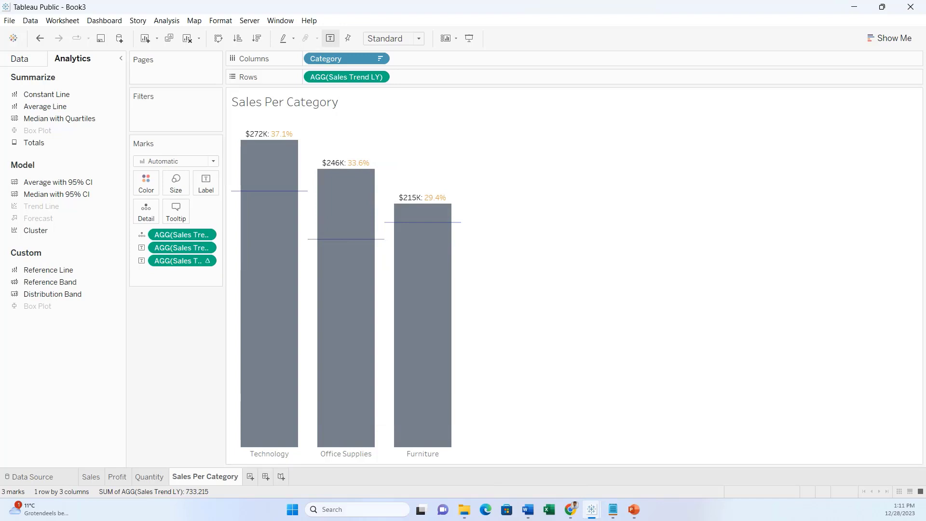
- Check the target dashboard in PowerPoint, and adjust the opacity of the bars' color in Tableau
key(alt+Tab)
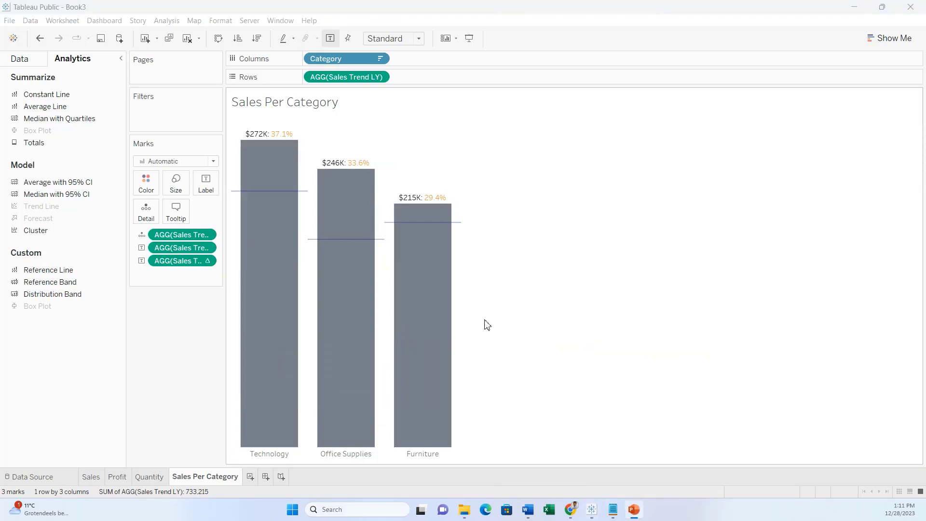
click(202, 385)
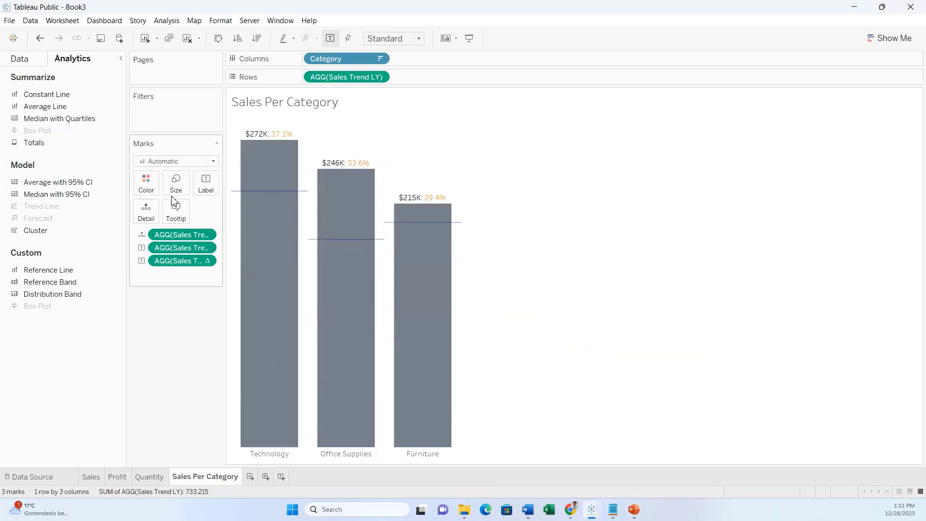
click(146, 183)
drag(209, 301, 237, 300)
click(169, 310)
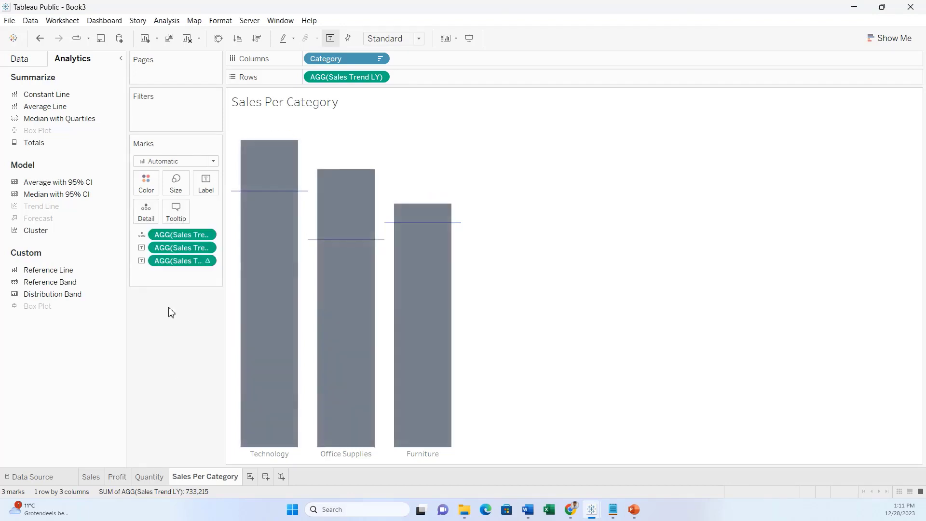
- Raise the opacity of the Sales Trend PY reference line to the maximum
right_click(305, 195)
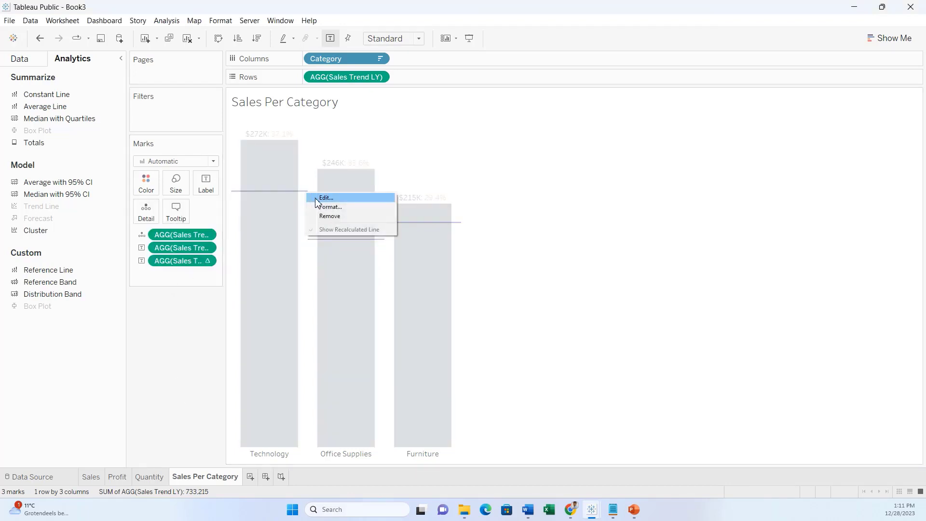
click(315, 198)
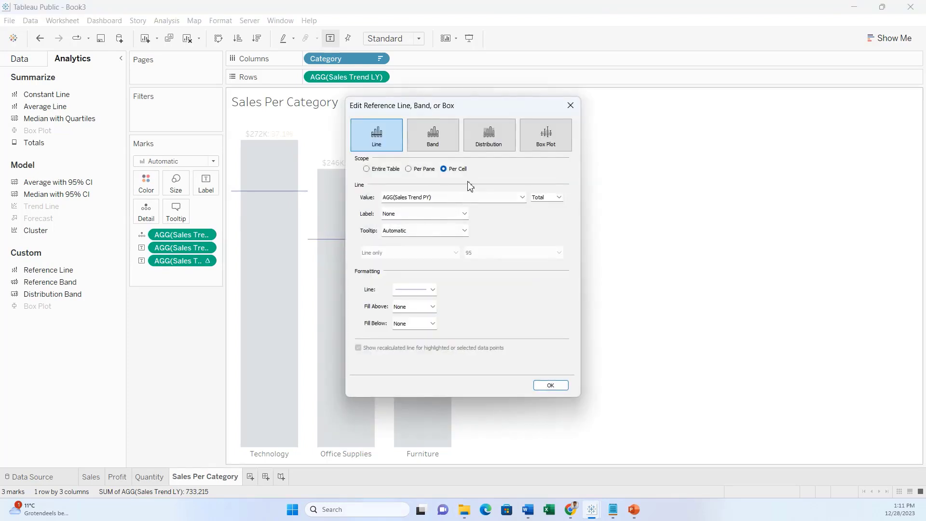
click(431, 290)
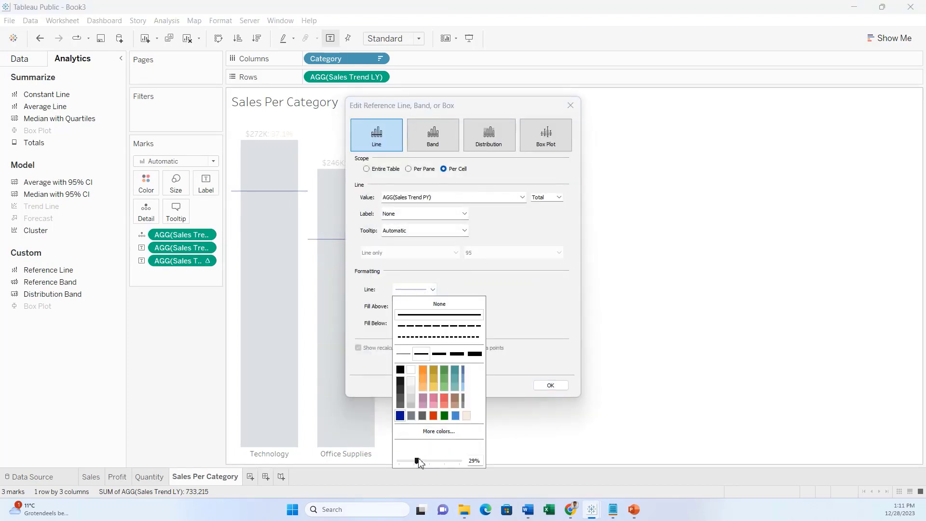
drag(418, 461, 470, 461)
click(549, 330)
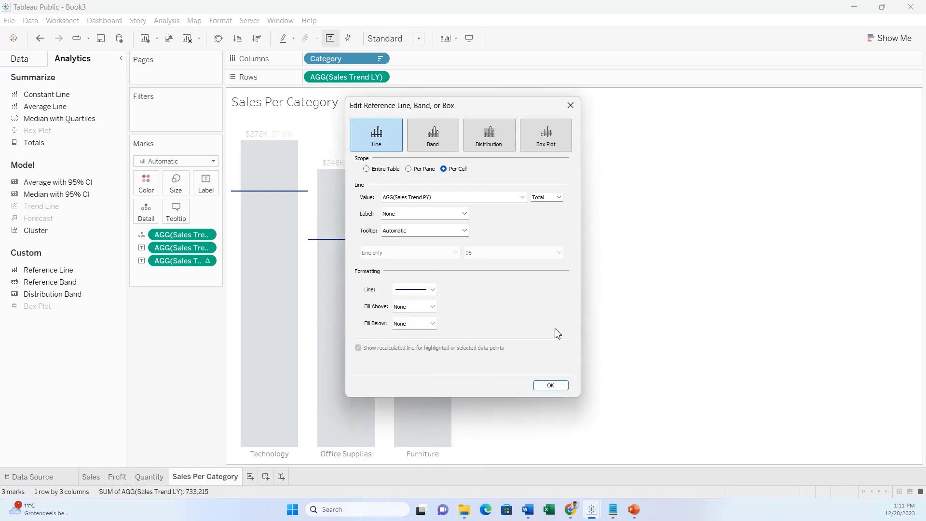
click(550, 385)
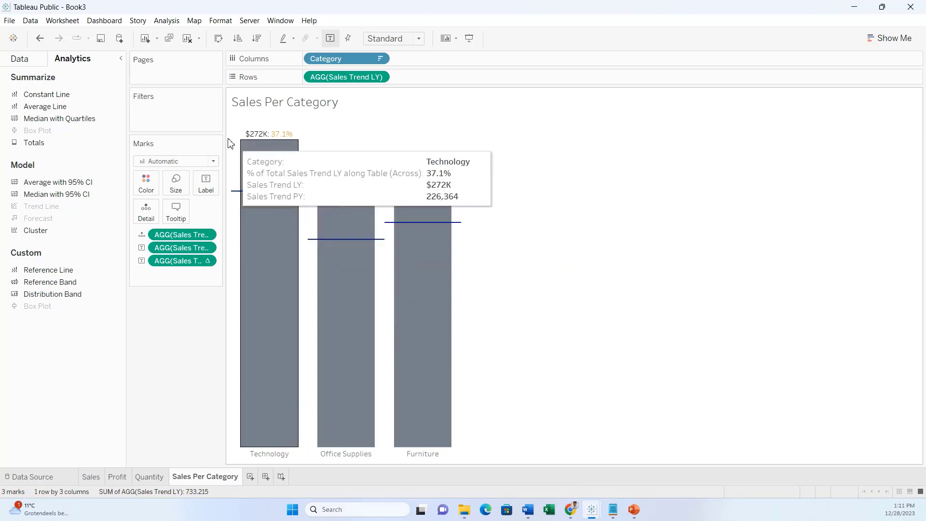
- Delete the percent-of-total line from the bars' tooltip text, including the empty row it leaves
mouse_move(250, 140)
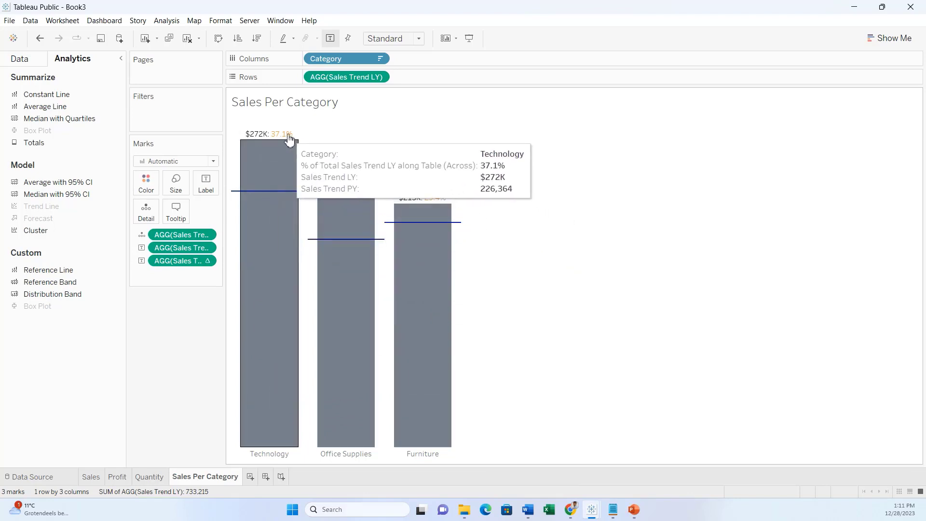
mouse_move(423, 259)
mouse_move(279, 243)
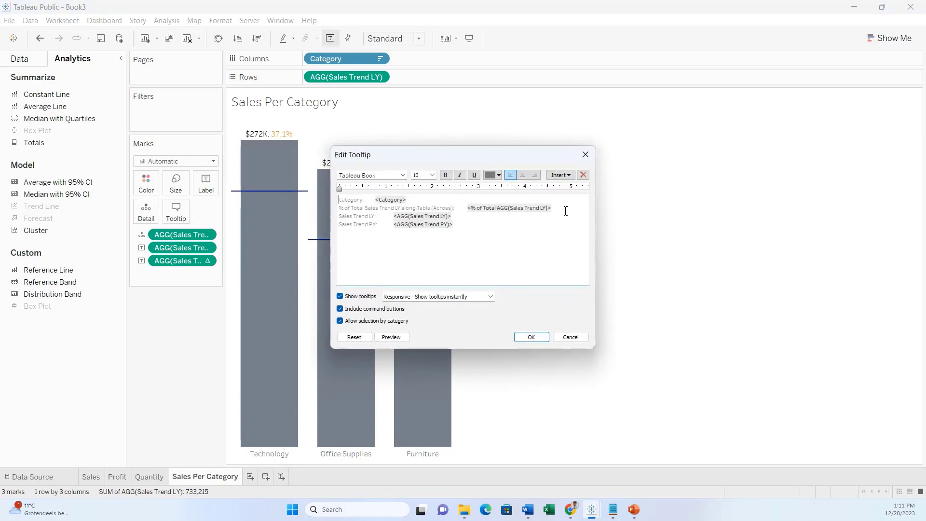
drag(564, 208, 306, 206)
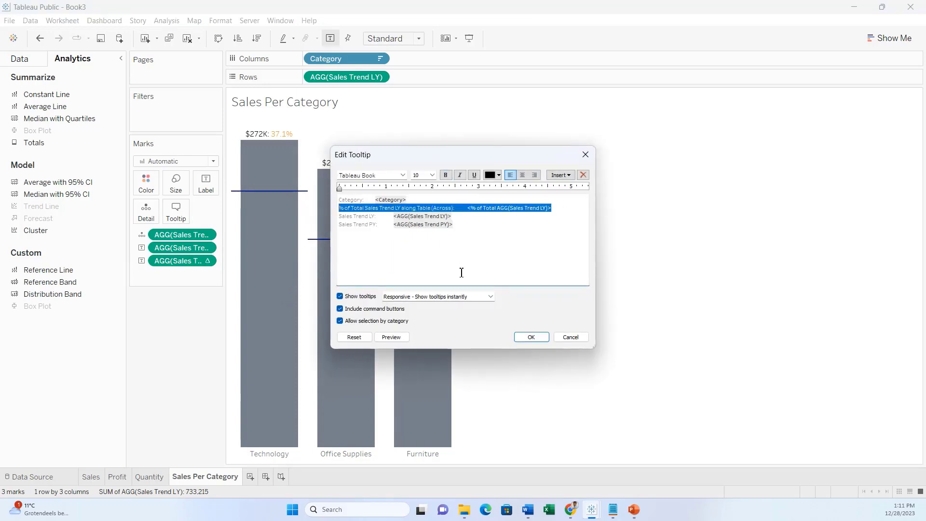
key(BackSpace)
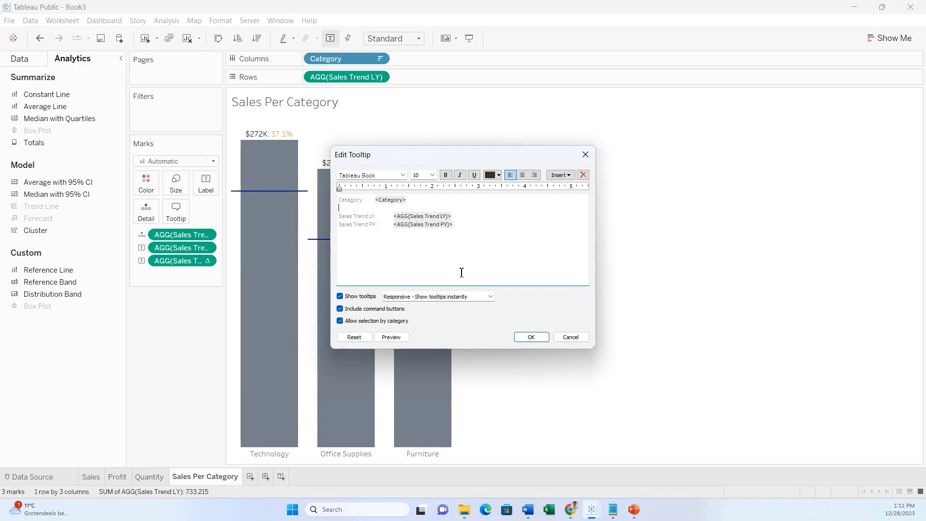
key(BackSpace)
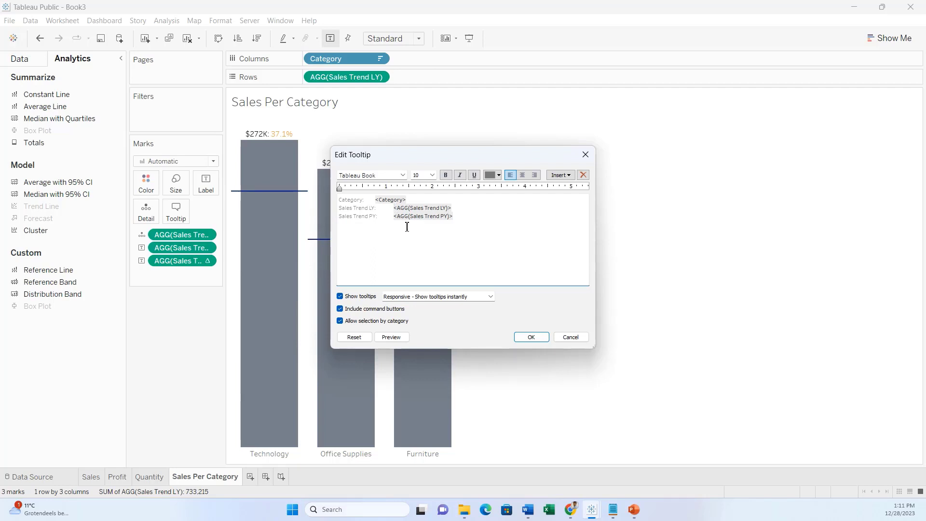
- Move the Sales Trend LY and Sales Trend PY values in the tooltip closer to their labels, in line with the Category value
key(BackSpace)
drag(397, 217, 395, 216)
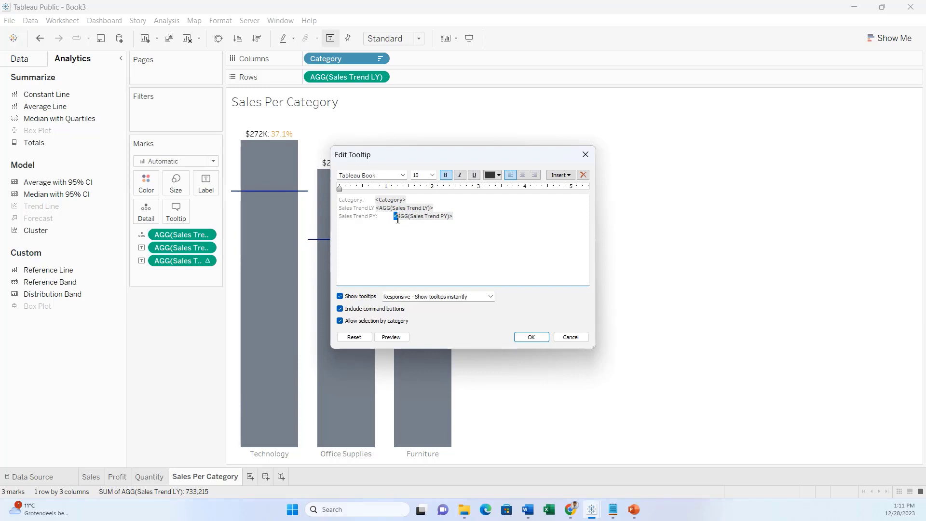
click(395, 218)
key(BackSpace)
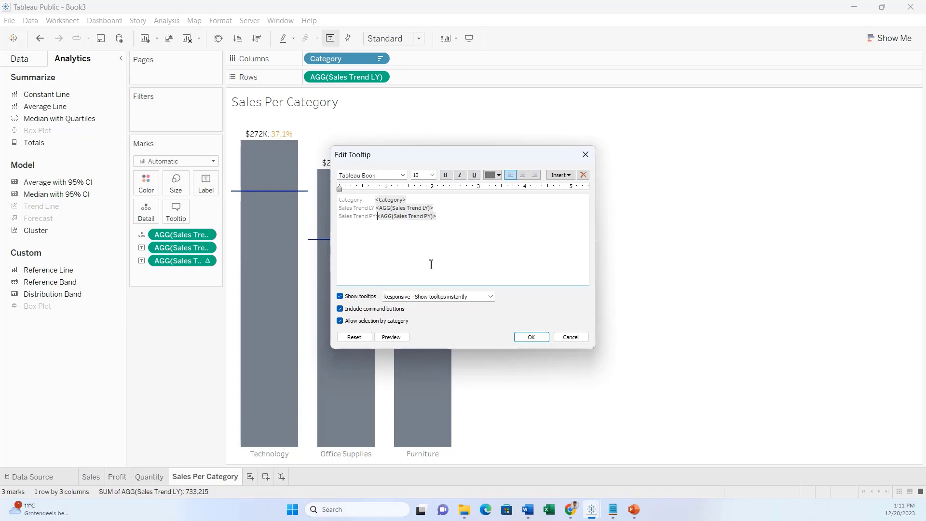
click(530, 337)
- Format the Sales Trend PY values on the Marks card as custom currency with thousands (K) display units
mouse_move(296, 152)
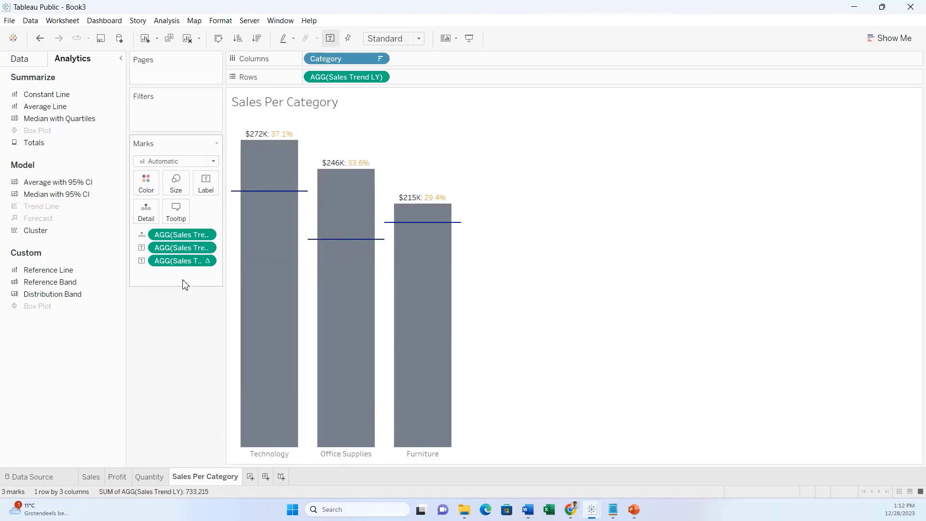
right_click(195, 237)
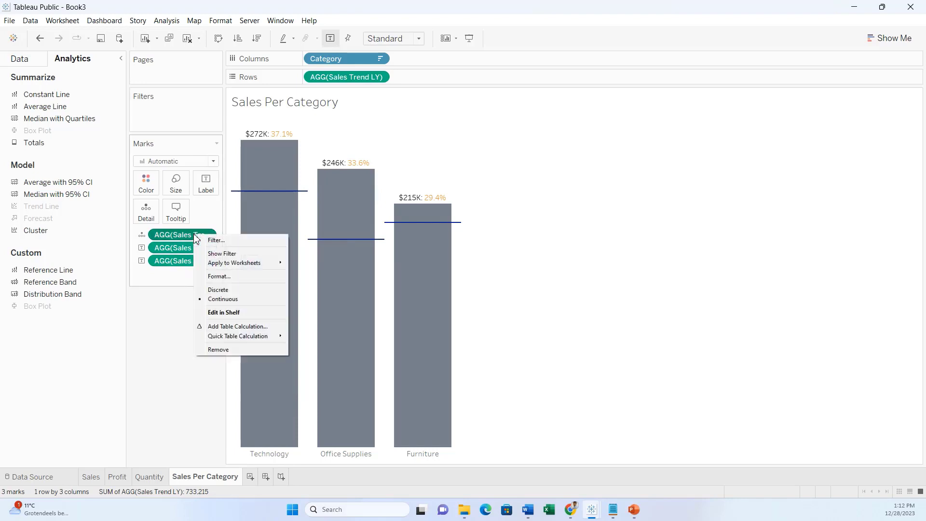
click(212, 276)
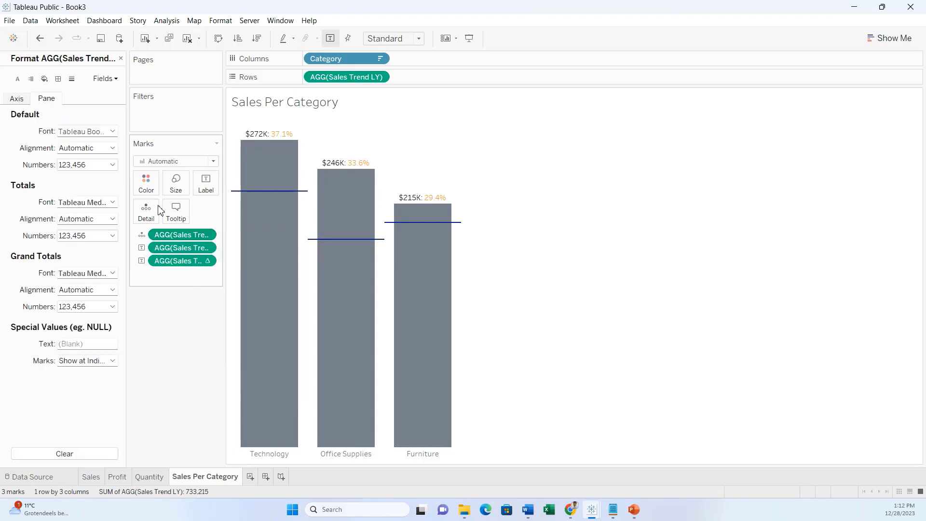
click(100, 166)
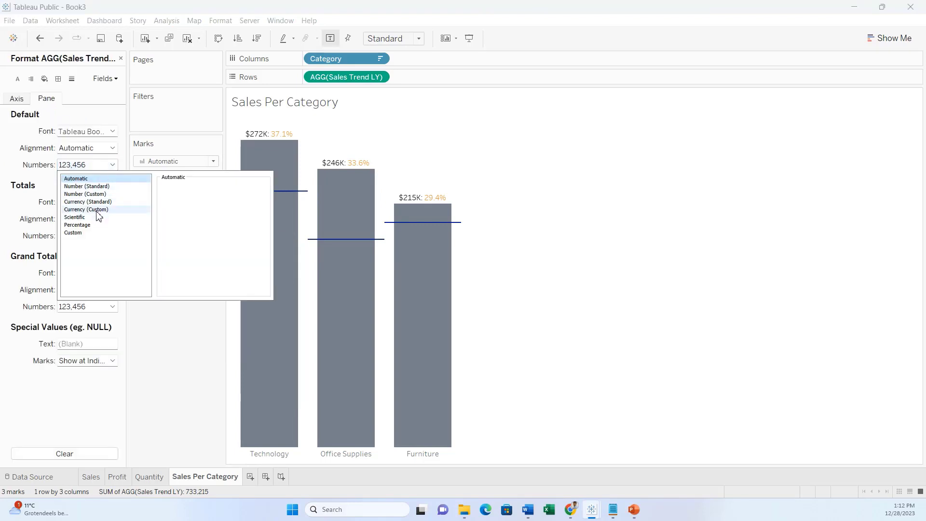
click(96, 209)
click(188, 247)
click(176, 257)
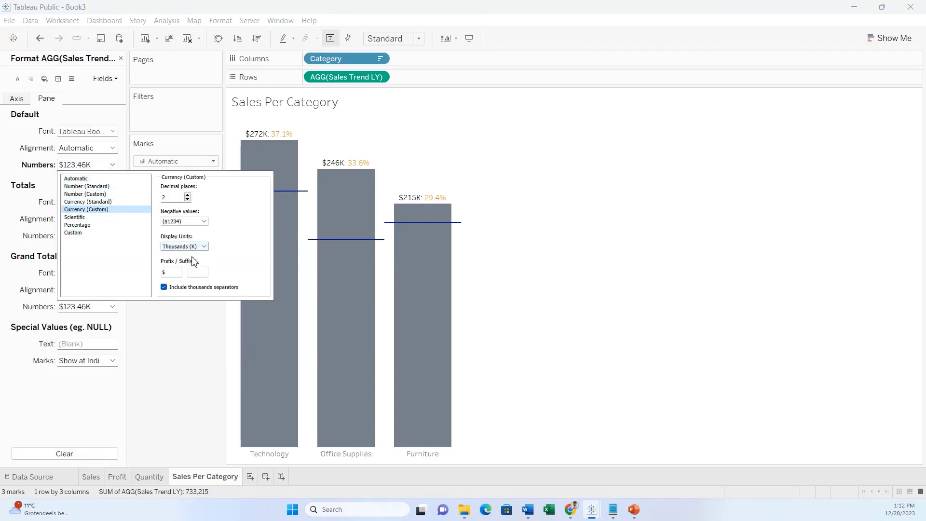
click(183, 324)
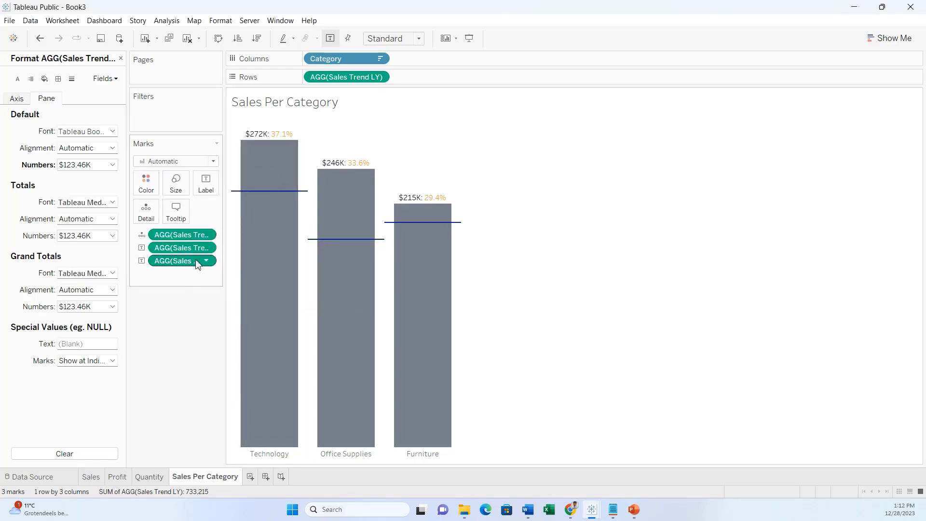
- Set the decimal places of the Sales Trend PY currency format to 0, and check the Technology bar's tooltip
click(107, 165)
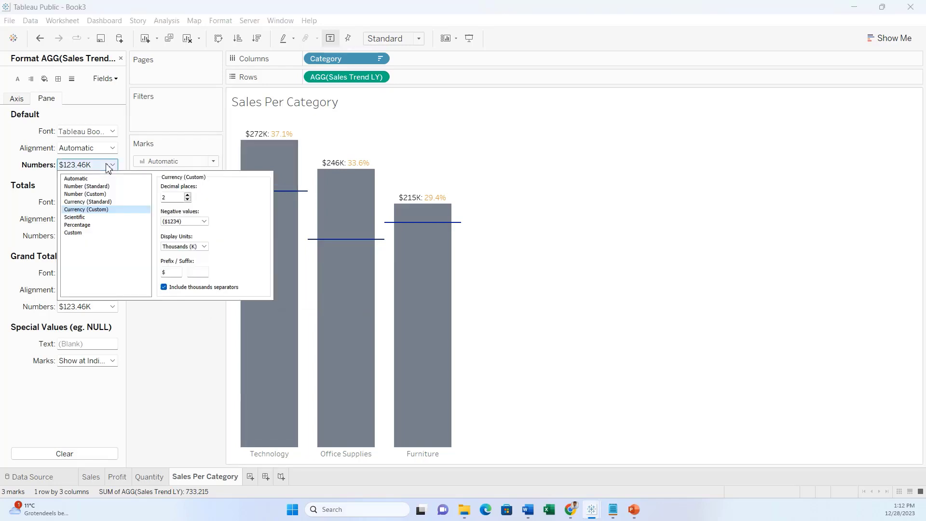
click(187, 200)
click(187, 200)
click(189, 317)
mouse_move(268, 221)
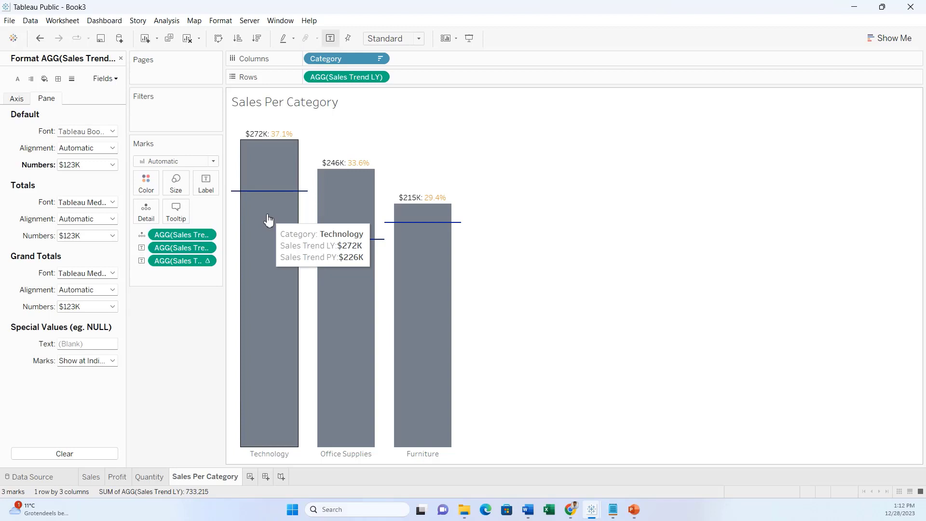
- Shorten the tooltip labels of the two sales values by removing the word Trend, leaving Sales LY and Sales PY
click(176, 208)
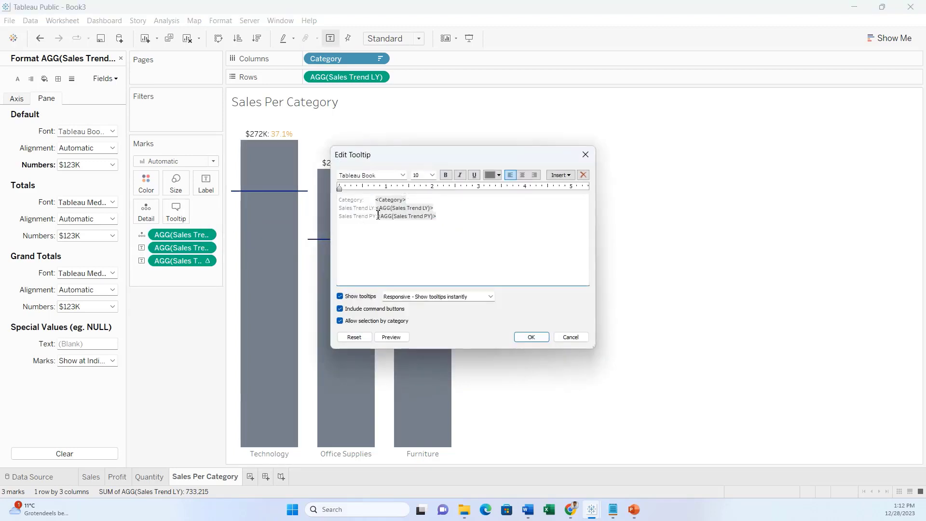
drag(369, 211, 355, 209)
key(BackSpace)
drag(369, 219, 356, 219)
key(BackSpace)
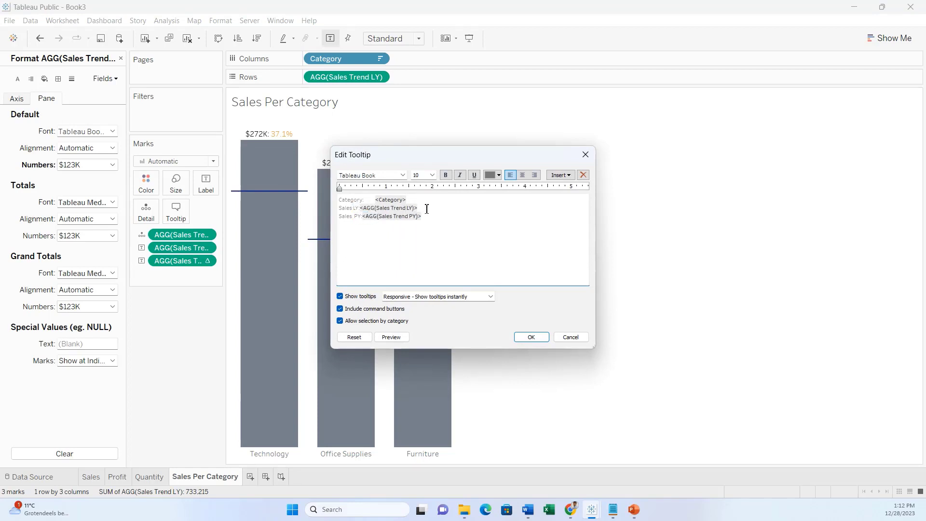
- Color the tooltip's Sales Trend PY value dark blue and its Sales Trend LY value black, and apply the changes
drag(426, 208, 362, 212)
drag(432, 220, 367, 219)
click(491, 174)
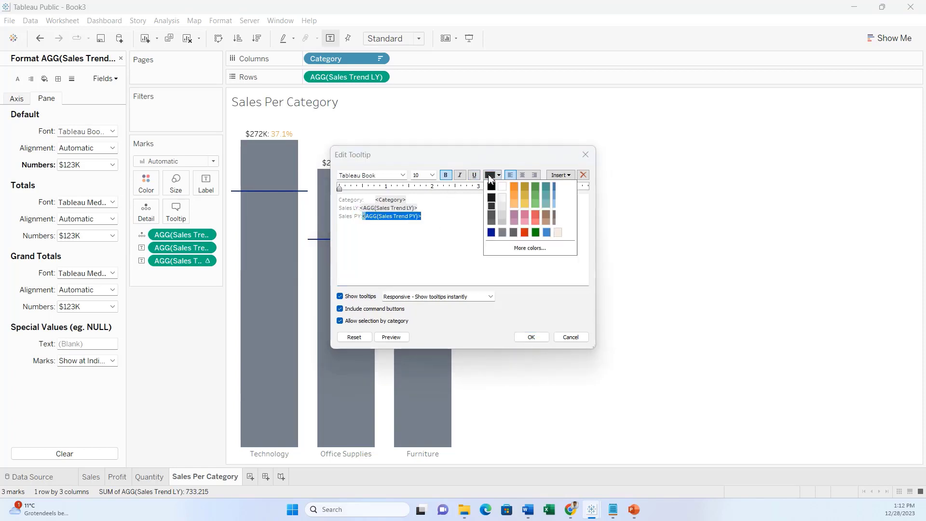
click(501, 236)
drag(425, 208, 359, 208)
click(498, 174)
click(492, 186)
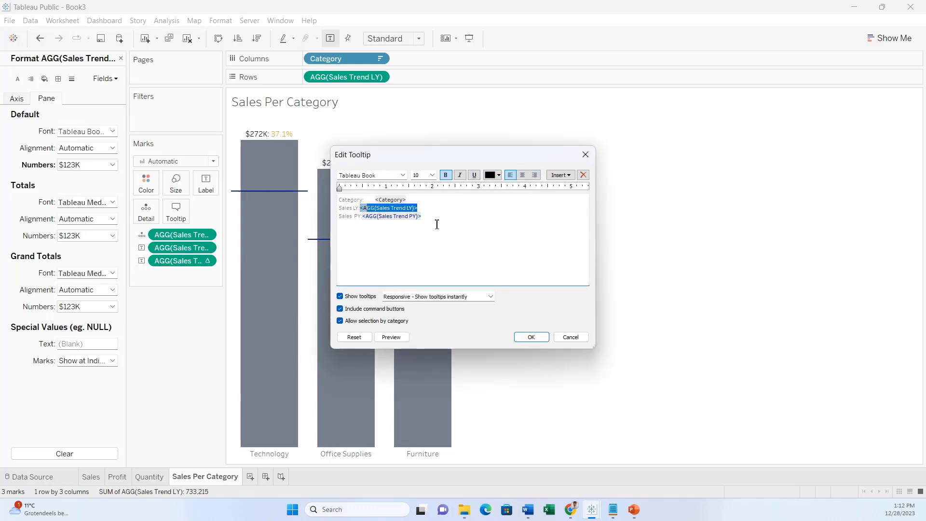
drag(426, 208, 362, 211)
drag(421, 216, 366, 217)
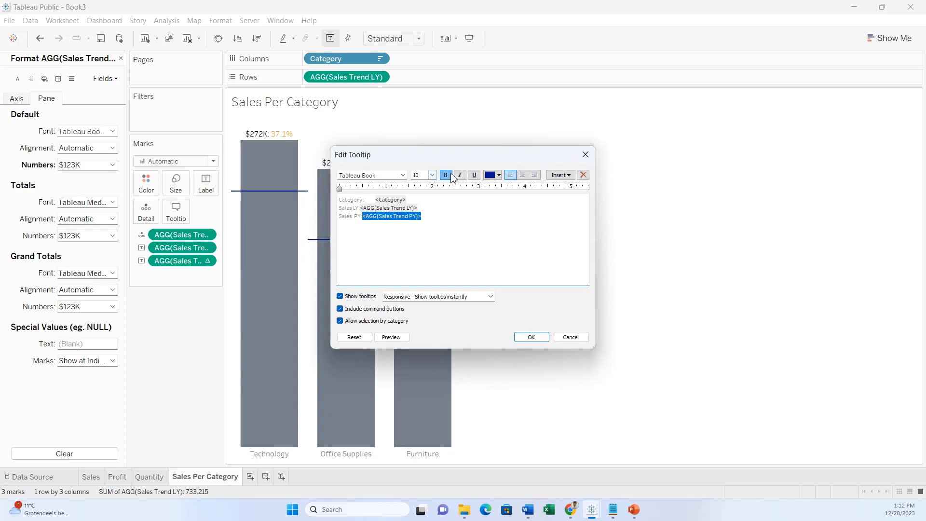
click(540, 337)
mouse_move(257, 315)
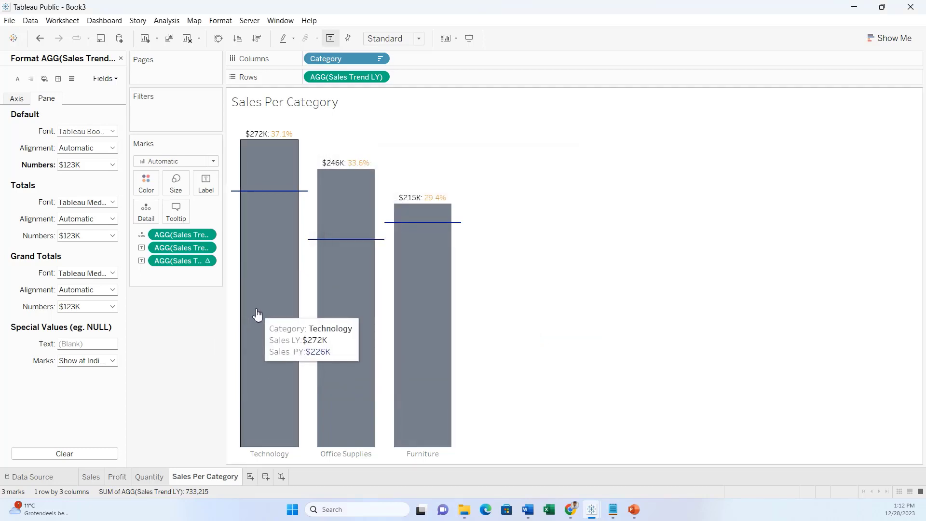
- Make the Sales Trend PY value in the tooltip bold, apply it, and close the number format settings
click(176, 211)
drag(429, 218, 364, 218)
click(446, 176)
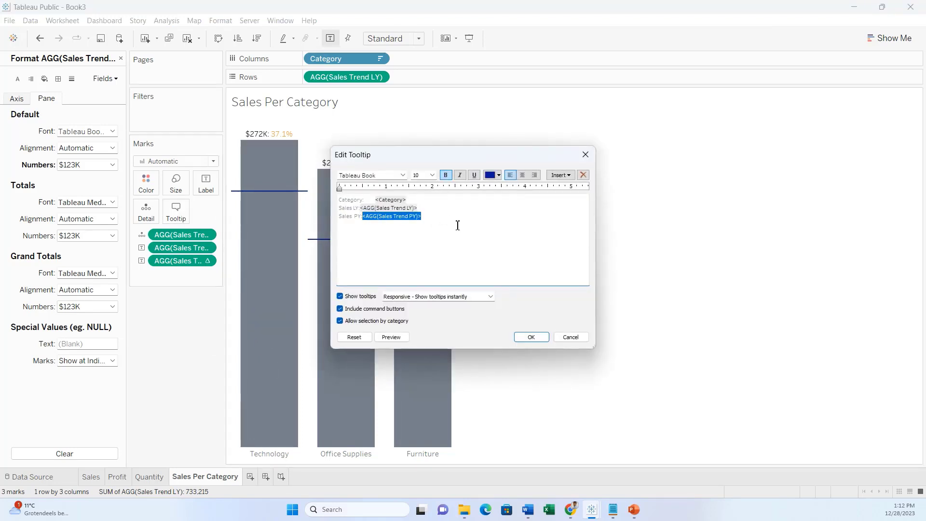
click(531, 337)
mouse_move(283, 285)
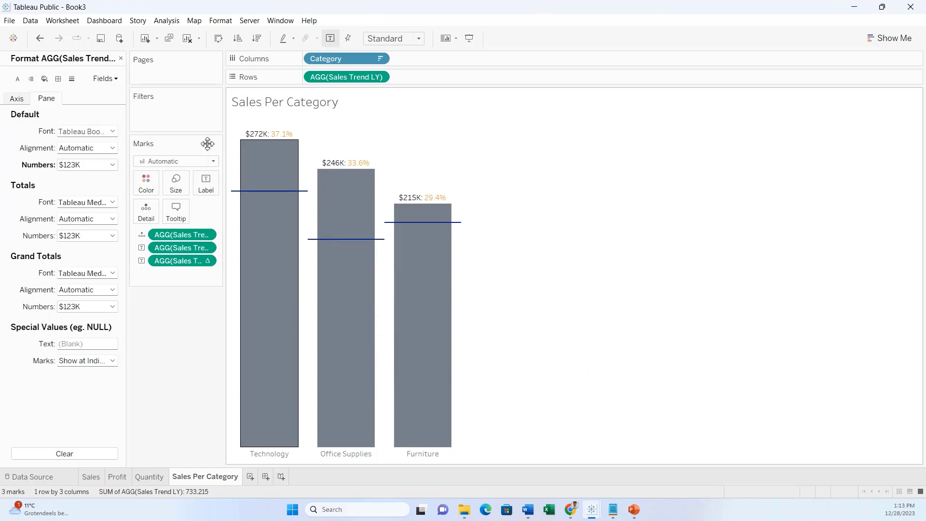
click(121, 59)
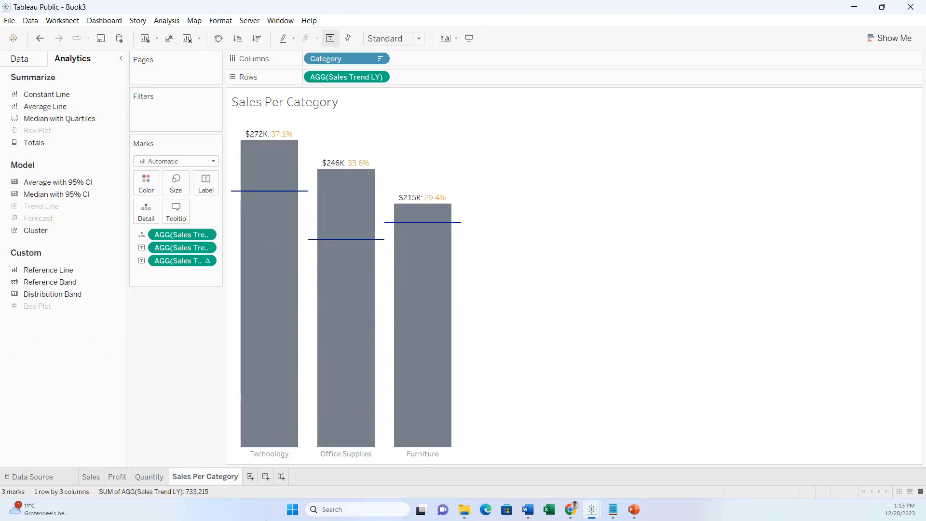
- Add a new worksheet and name it Sales By SubCategory
click(249, 477)
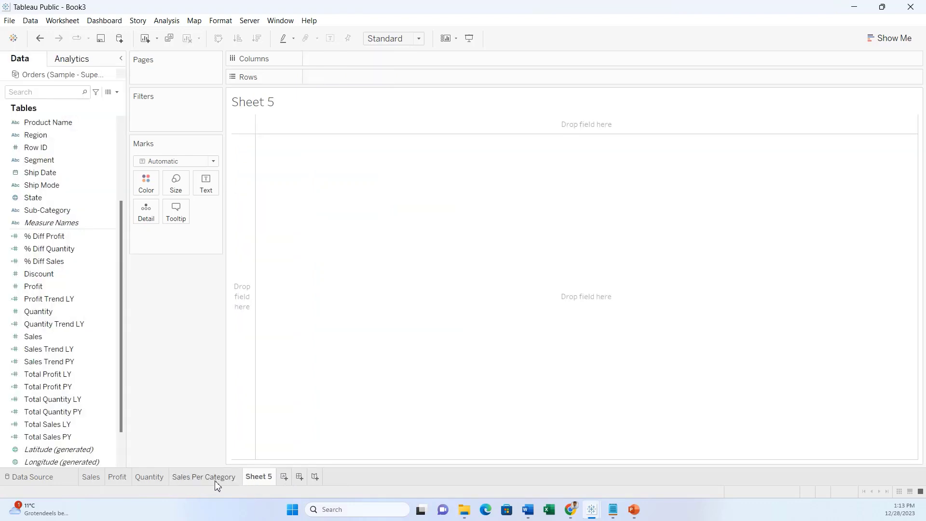
double_click(258, 478)
text(Sales By SubC)
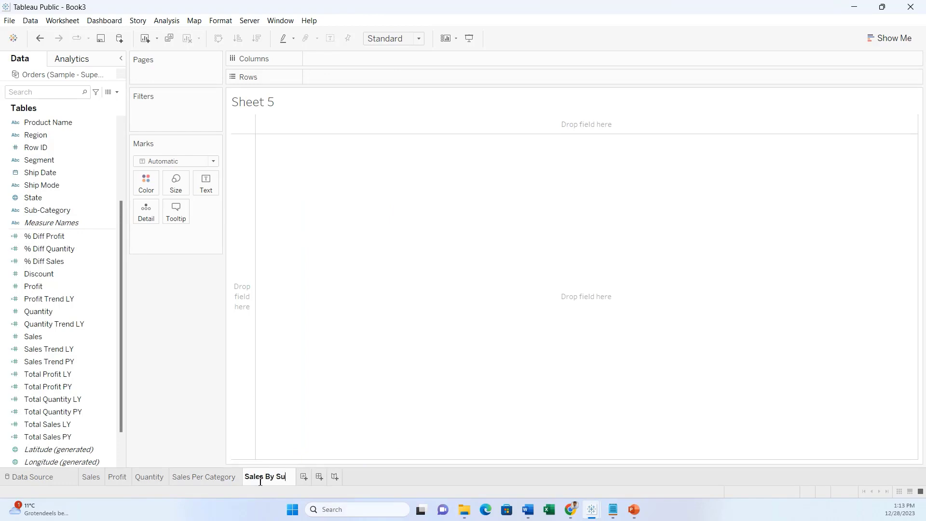
text(ategory)
key(Return)
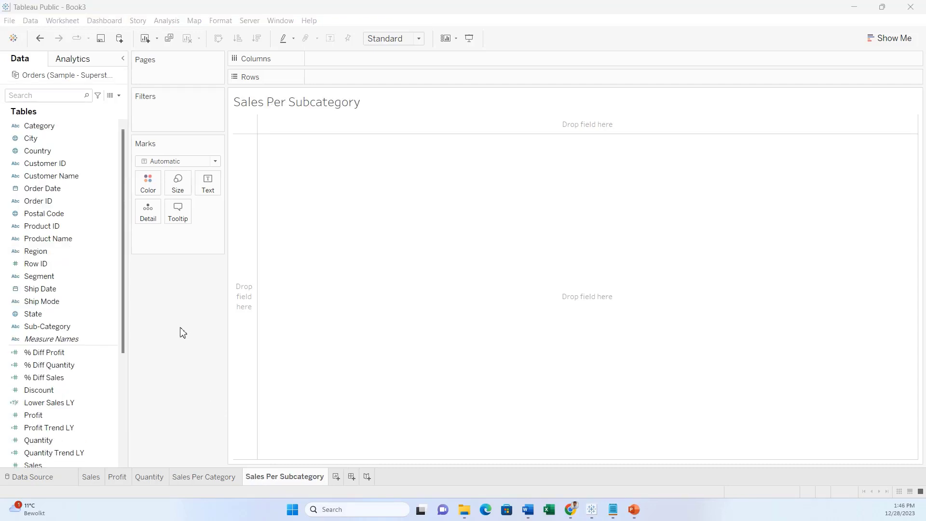
- Find the Sub-Category field and place it on Rows
click(73, 93)
text(Sub)
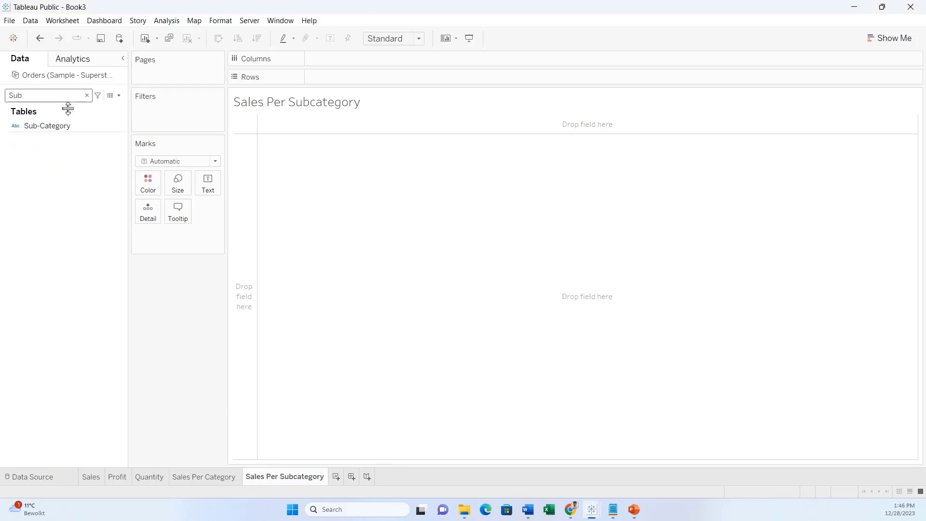
drag(70, 126, 367, 78)
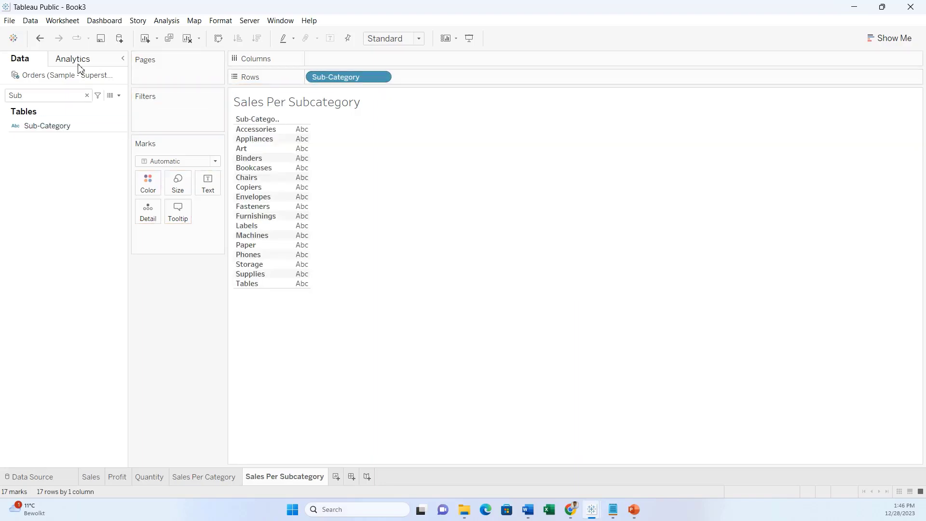
- Place Sales Trend LY on Columns and sort the sub-category bars in descending order
double_click(47, 90)
text(Sales)
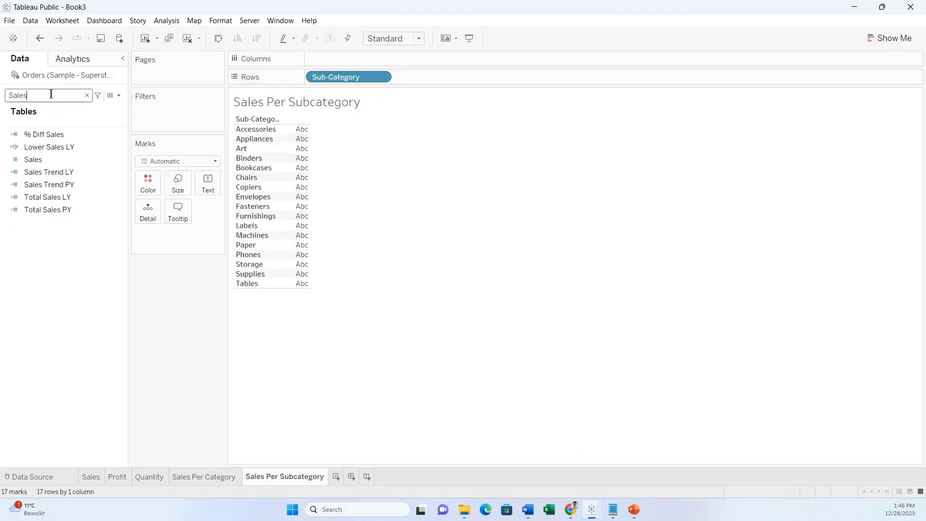
click(87, 210)
click(97, 176)
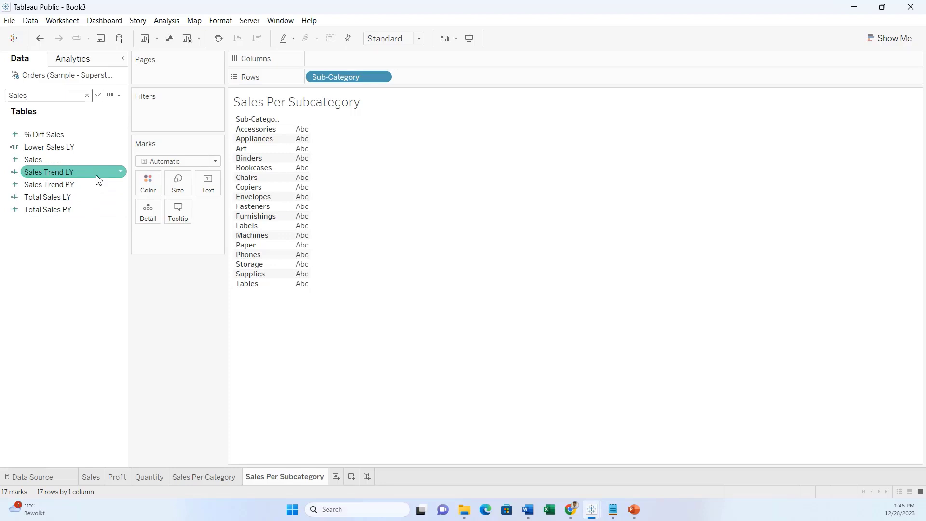
drag(99, 179, 381, 59)
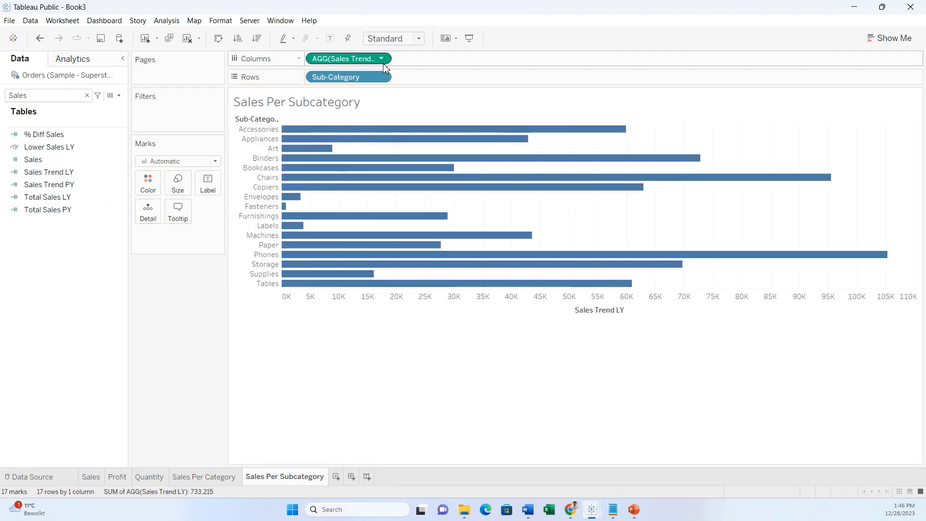
click(256, 38)
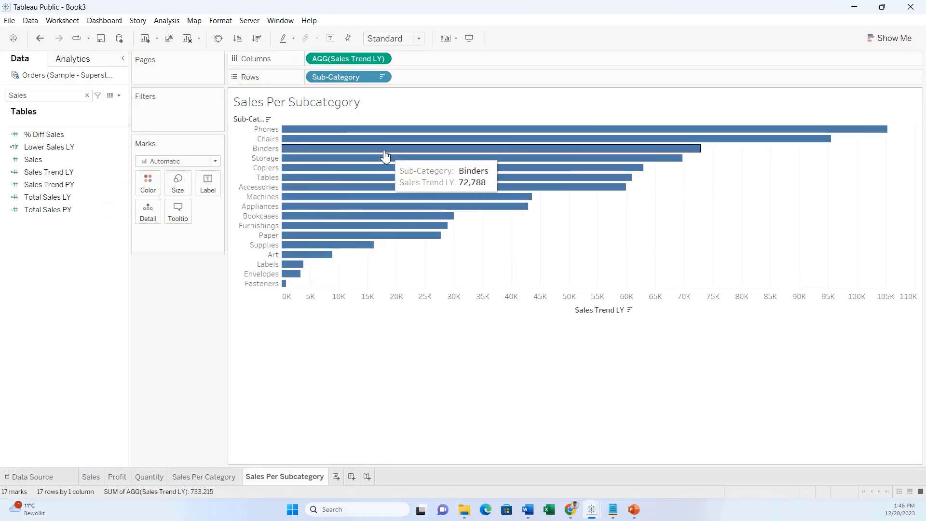
- Add Sales Trend PY as a detail on the Marks card of the subcategory chart
click(118, 208)
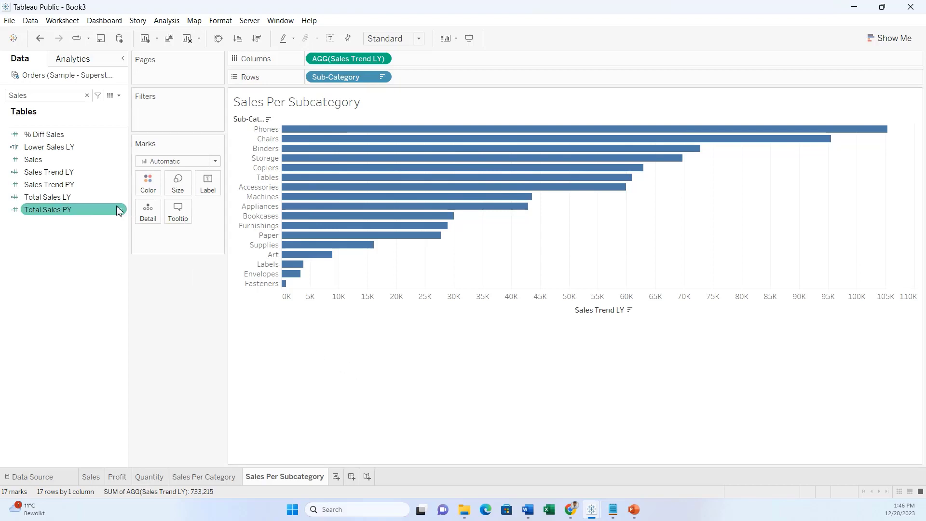
click(117, 183)
drag(72, 187, 174, 247)
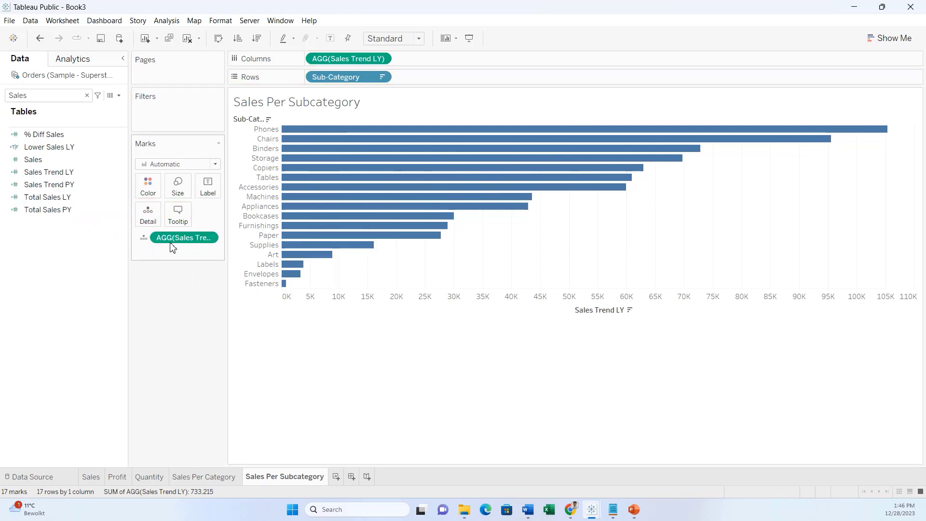
right_click(494, 253)
click(470, 273)
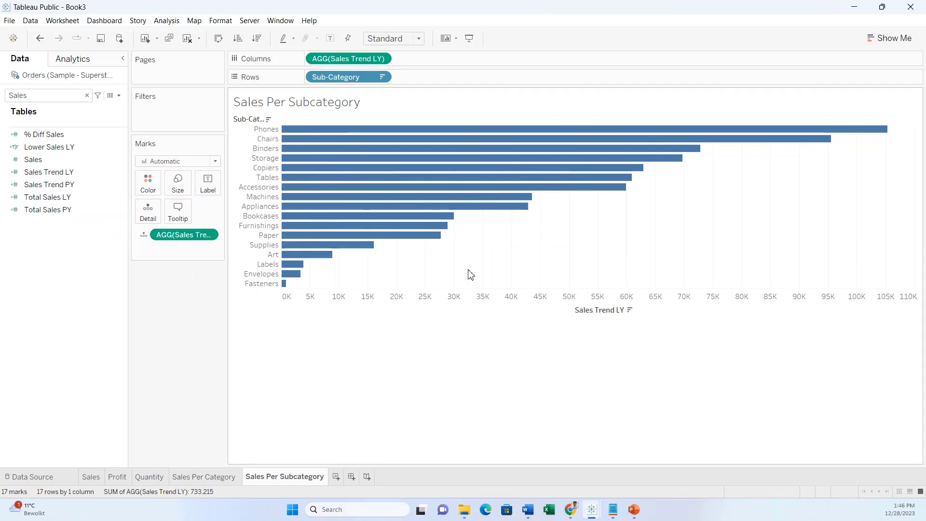
- Add a per-cell reference line to the sub-category bars showing the Sum of Sales Trend PY, without a label
click(89, 63)
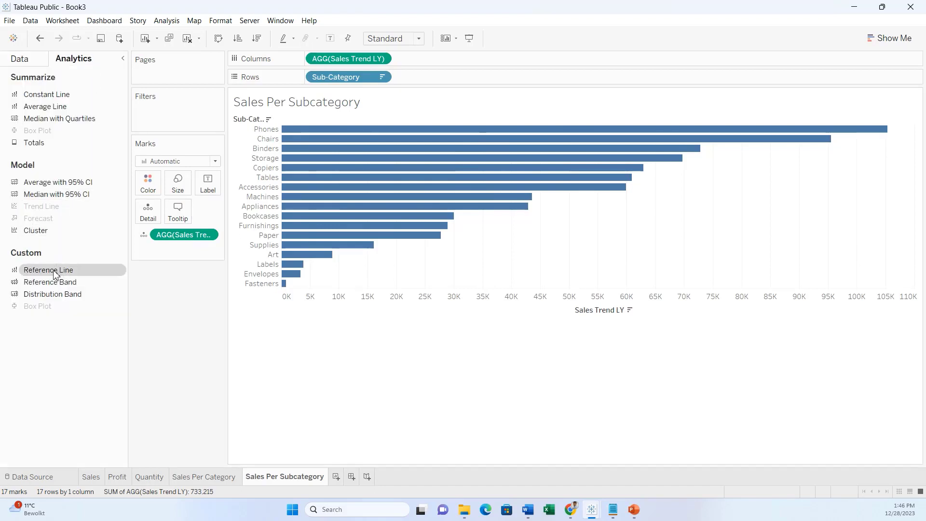
drag(62, 274, 400, 145)
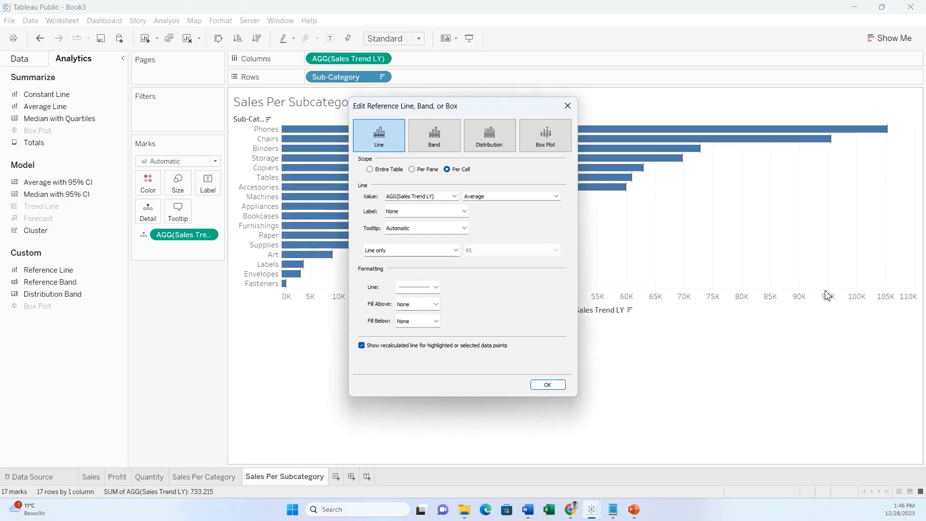
click(449, 197)
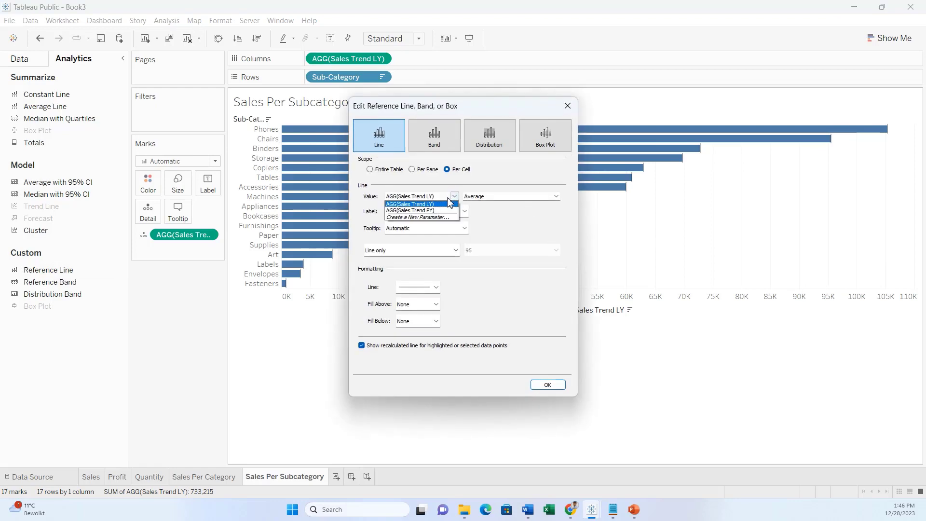
click(443, 211)
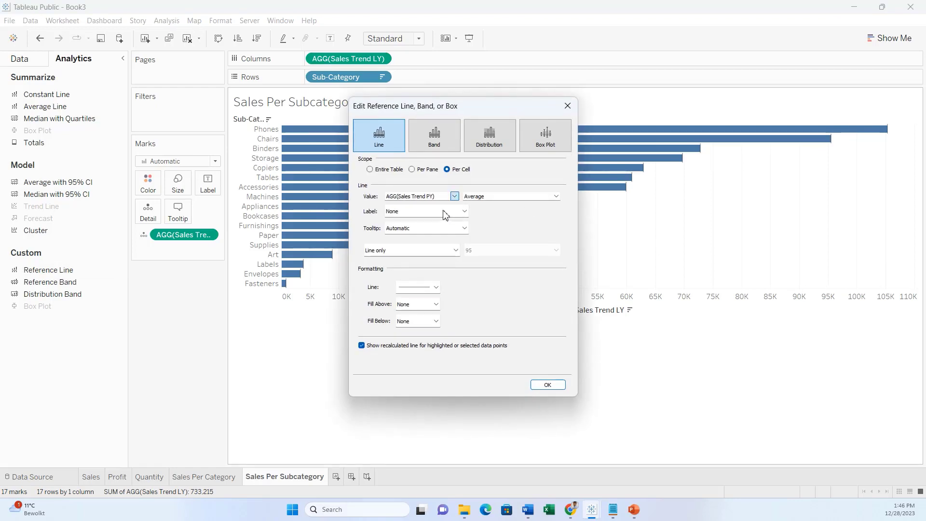
click(484, 197)
click(488, 210)
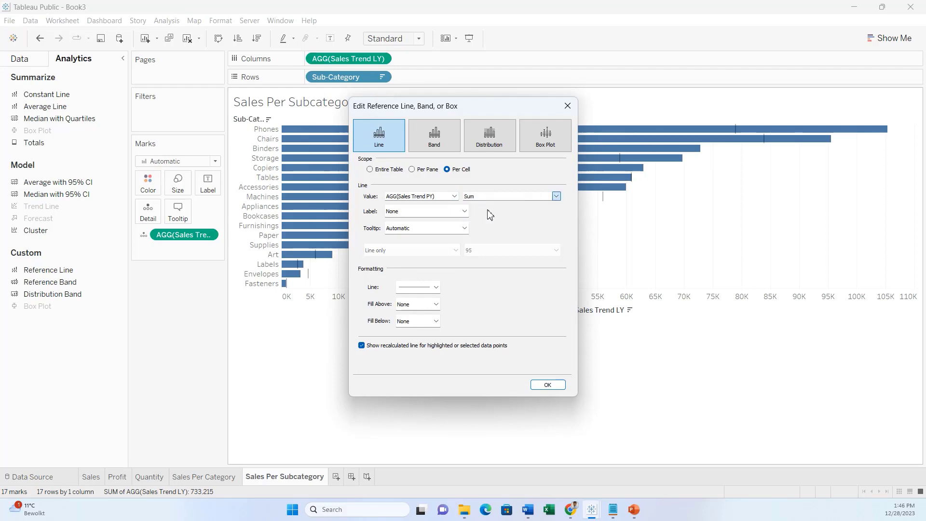
click(547, 384)
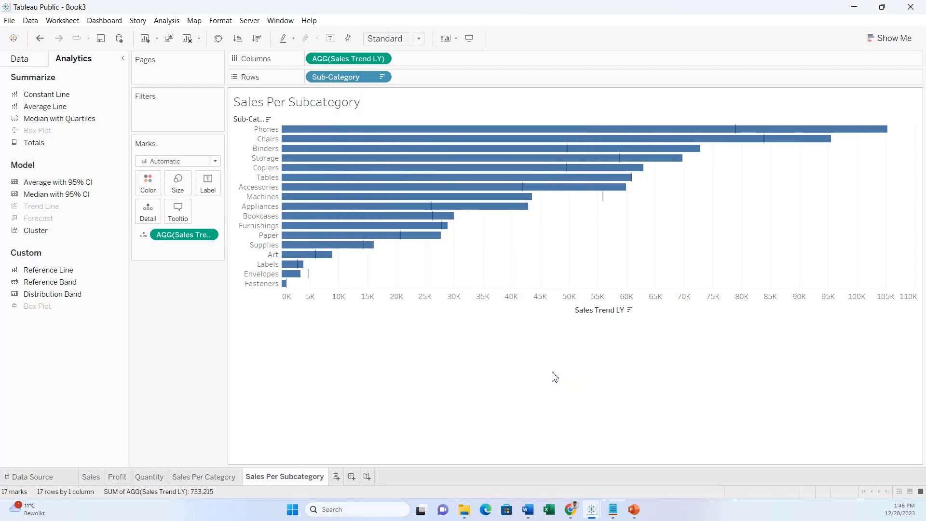
- Fit the subcategory chart to Entire View and hide the Sub-Category field label above the row headers
mouse_move(393, 136)
mouse_move(606, 204)
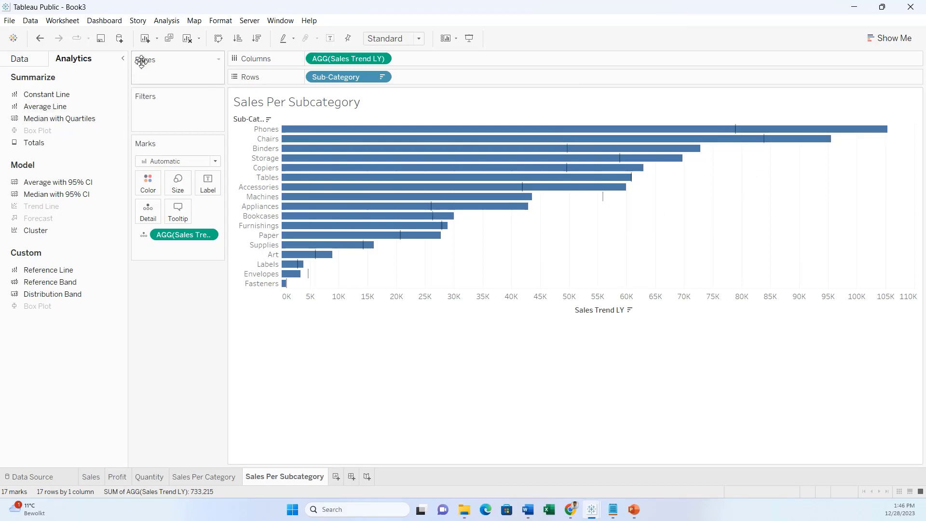
click(22, 59)
click(393, 39)
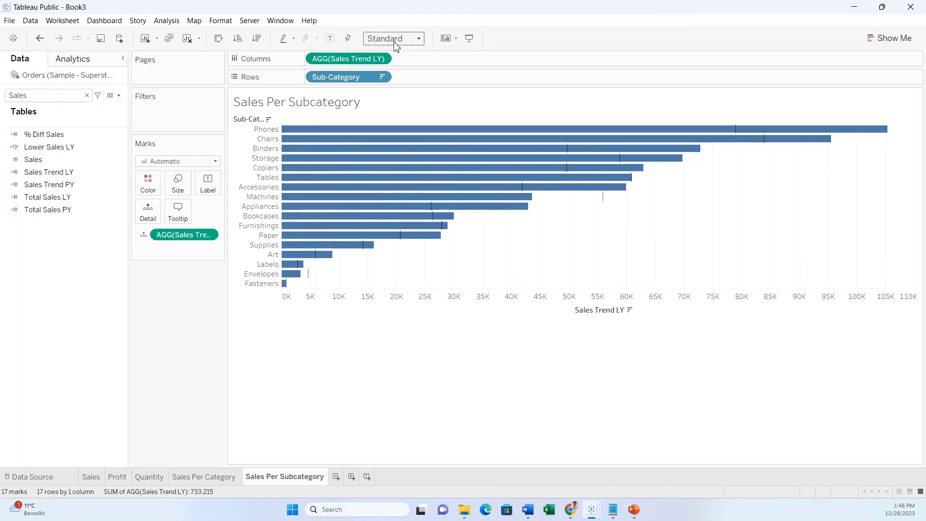
click(399, 86)
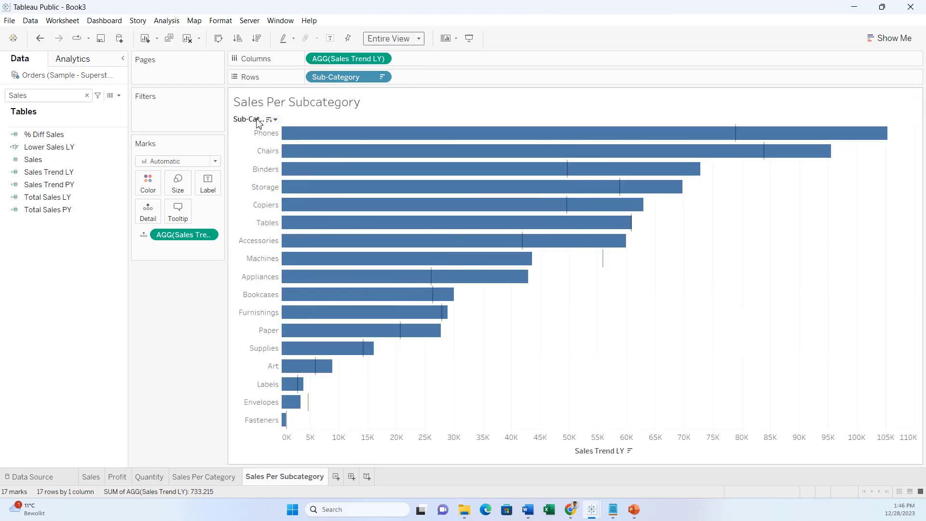
right_click(255, 120)
click(293, 207)
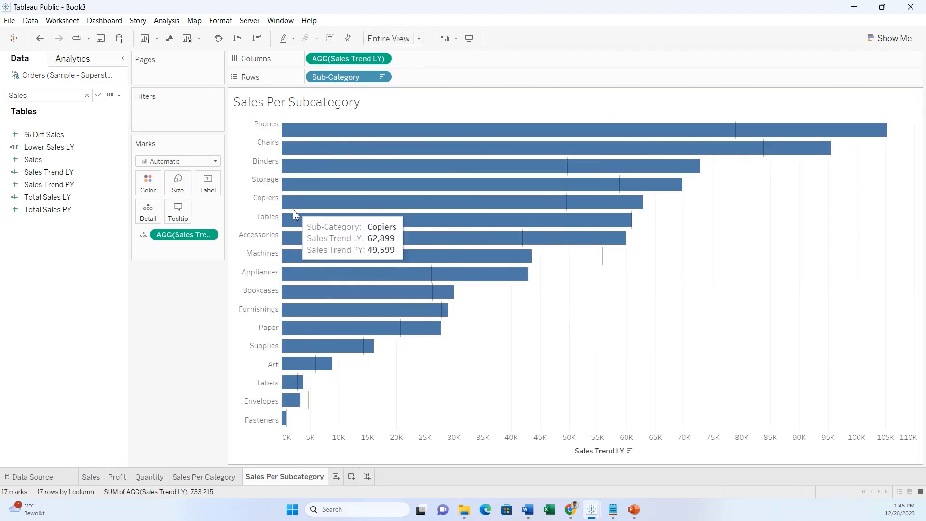
- Remove the title from the Sales Trend LY axis
click(605, 447)
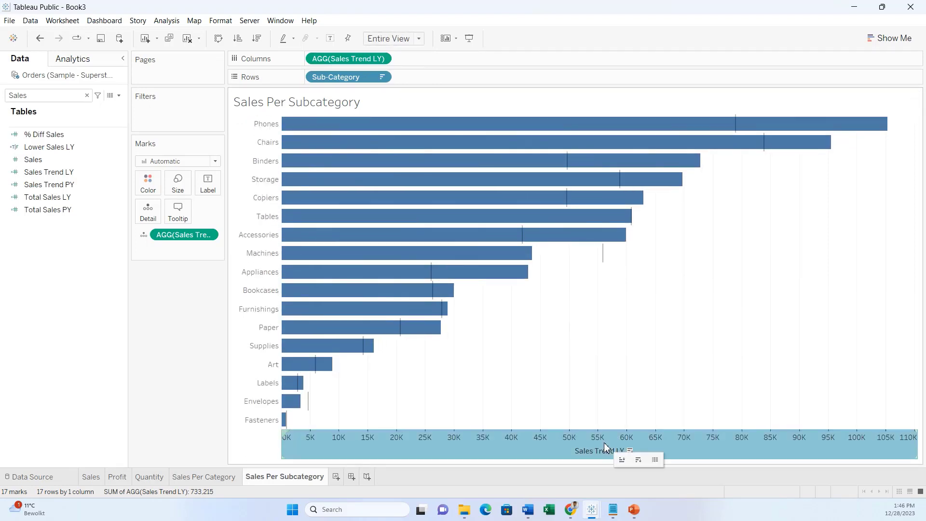
right_click(603, 440)
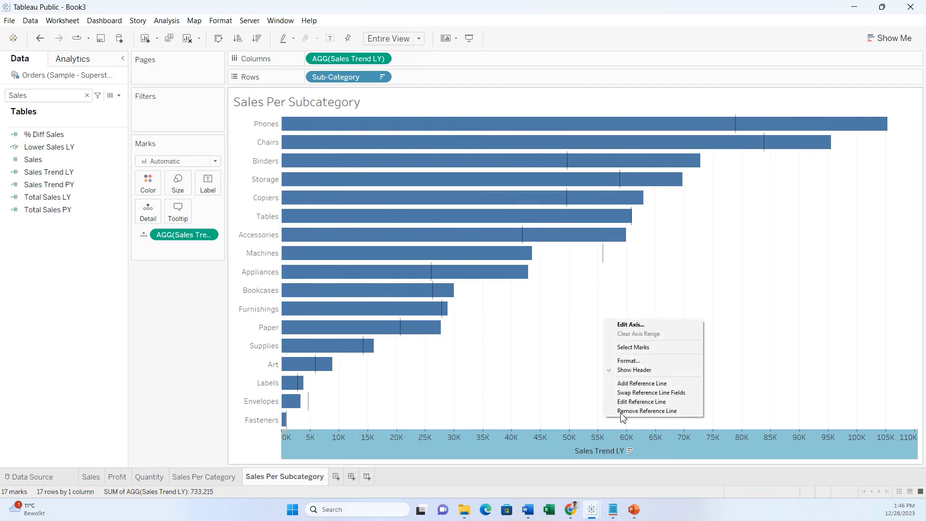
click(638, 327)
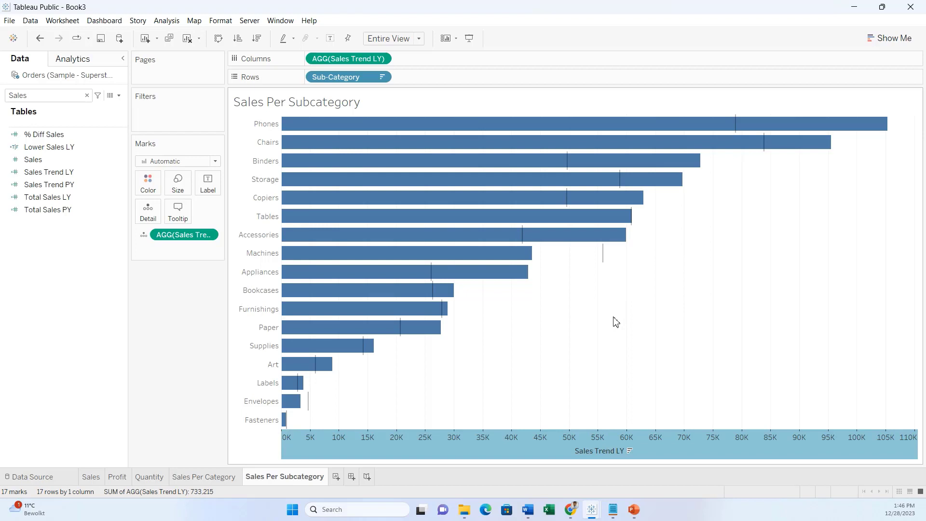
drag(506, 334, 427, 340)
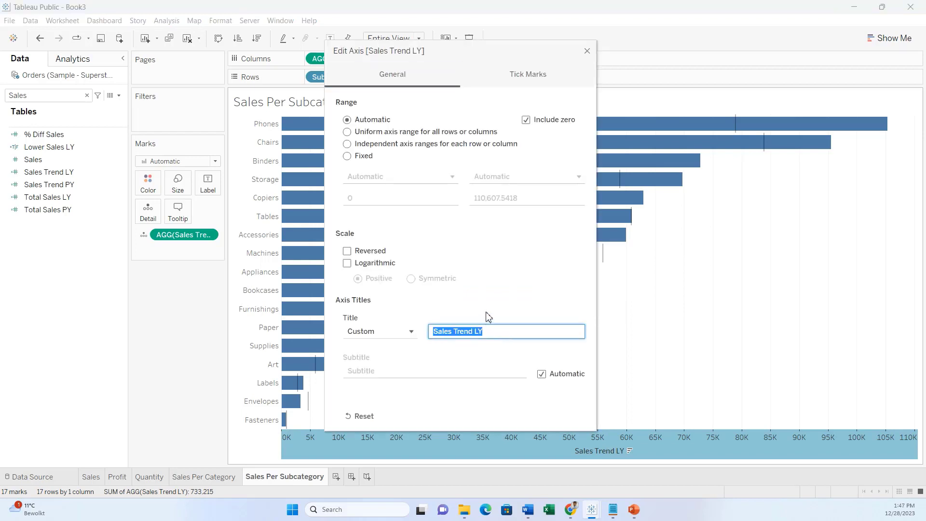
key(BackSpace)
- Set the Sales Trend LY axis to fixed major tick marks with an interval of 10,000
click(535, 75)
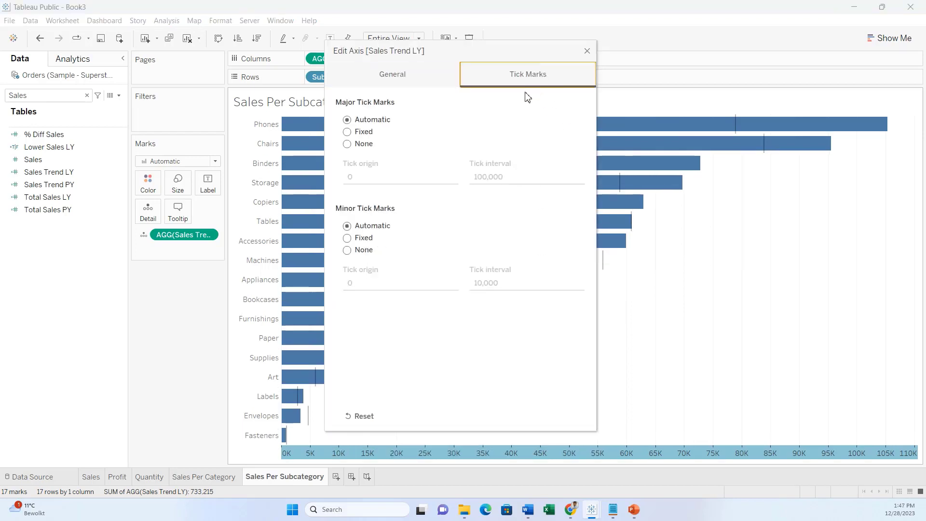
click(360, 132)
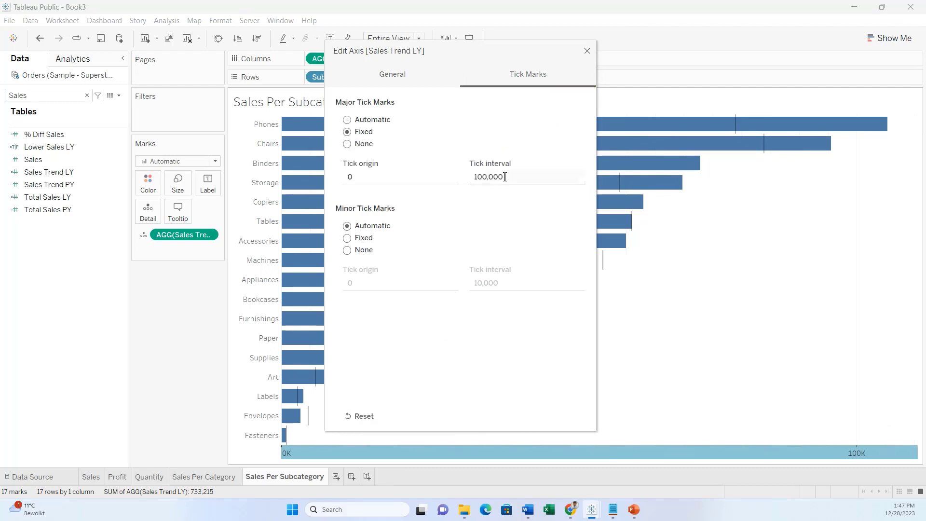
click(485, 178)
double_click(485, 178)
click(489, 178)
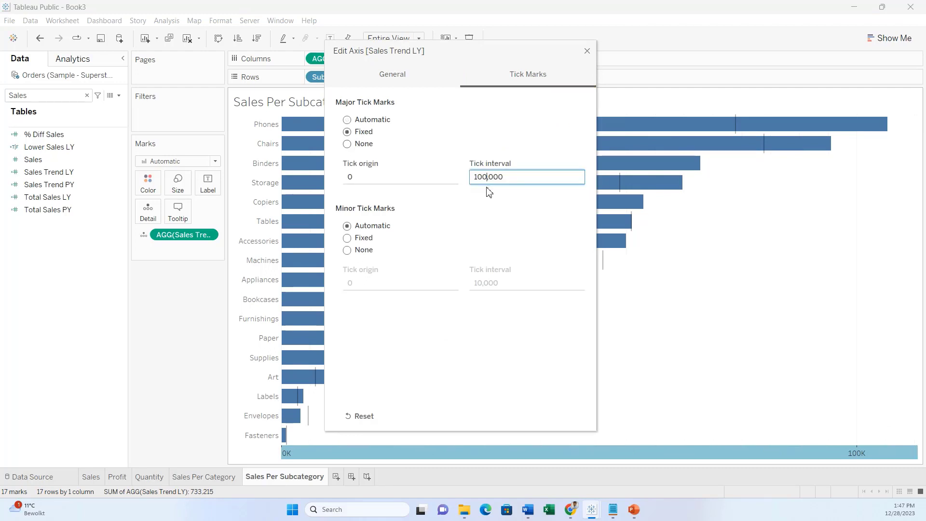
click(539, 218)
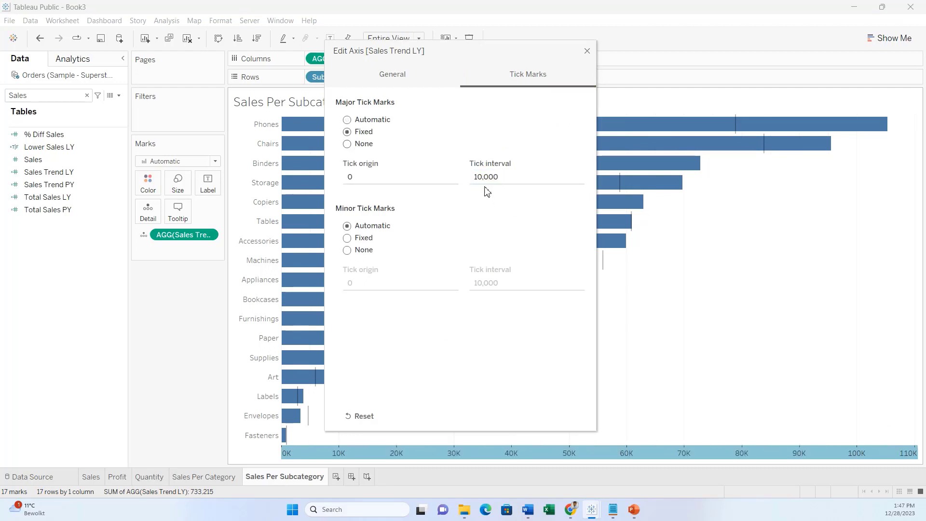
click(588, 51)
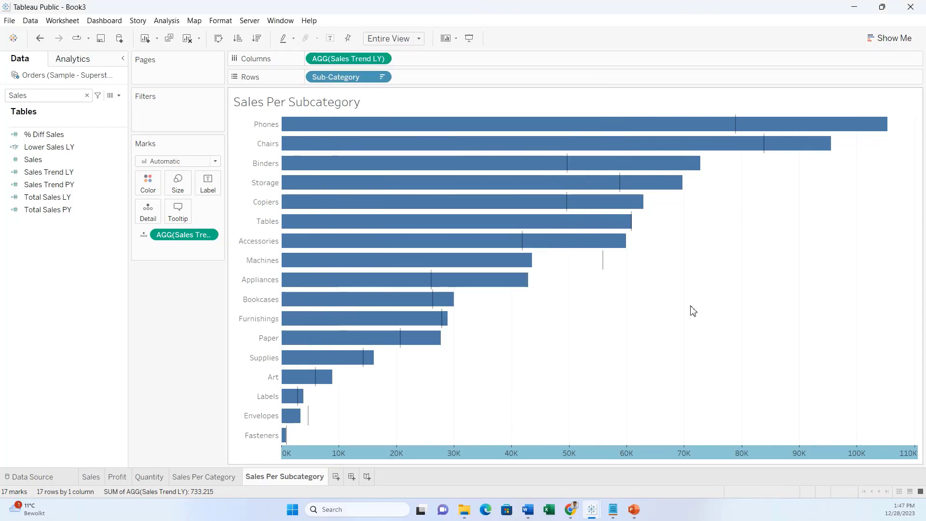
- Set the zero lines for the columns of the subcategory chart to None
right_click(610, 310)
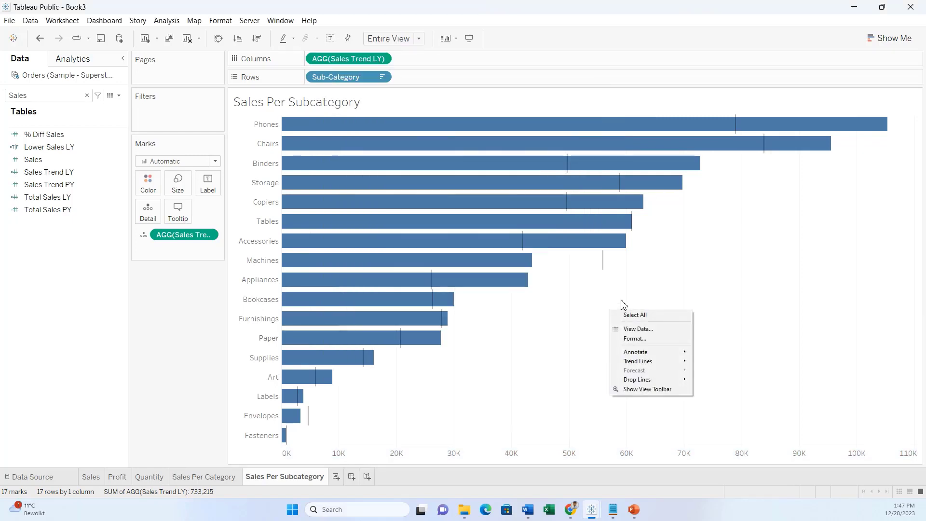
click(635, 338)
click(72, 79)
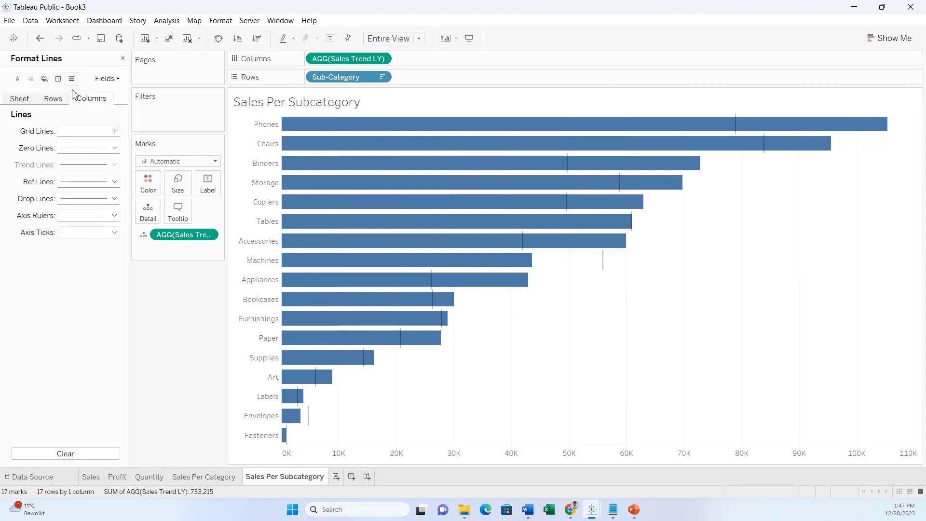
click(80, 148)
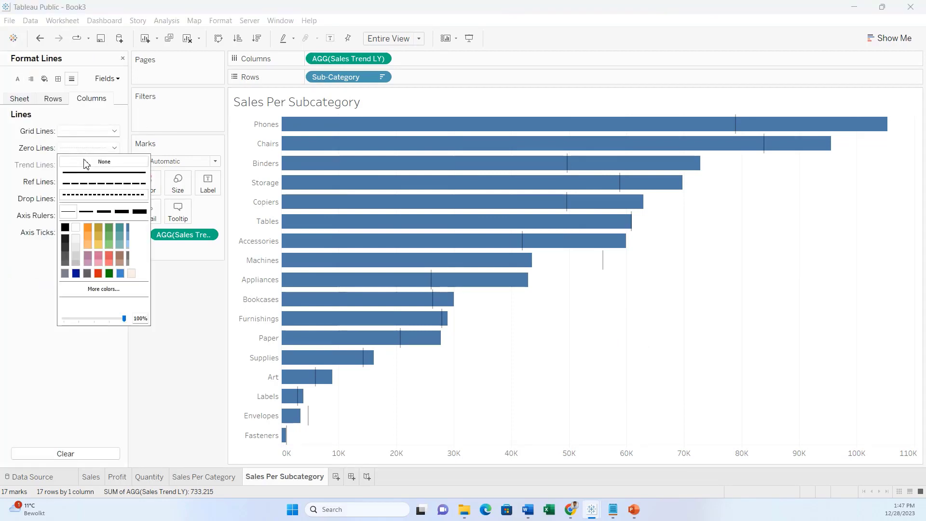
click(85, 163)
- Set the zero lines, axis rulers and axis ticks for the chart's rows to None
click(65, 100)
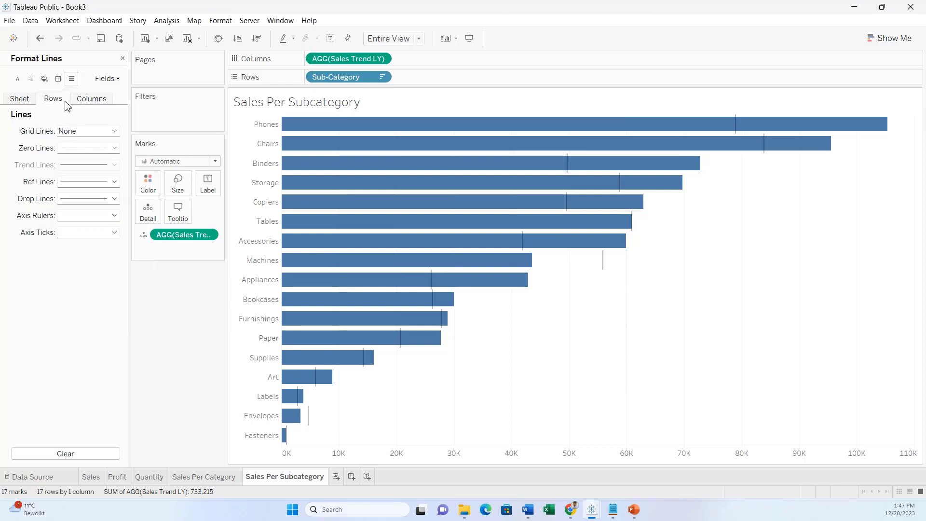
click(78, 149)
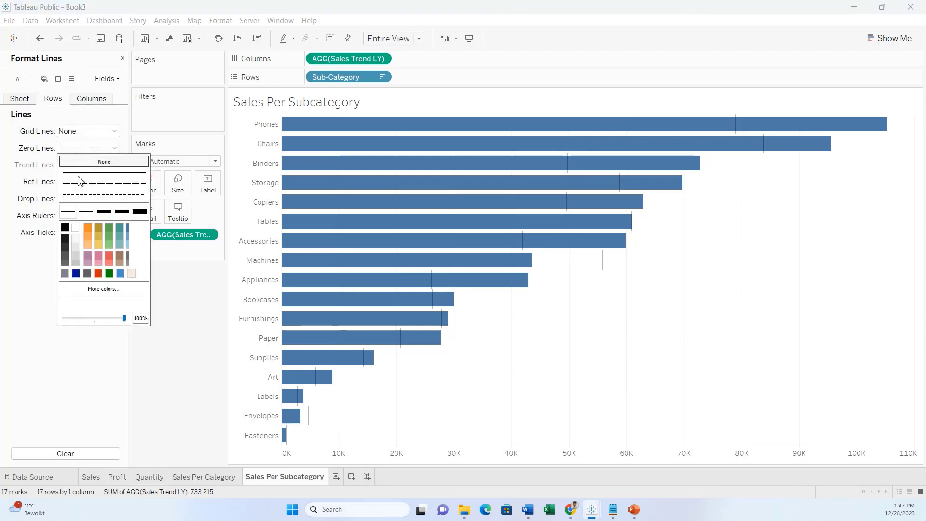
click(86, 162)
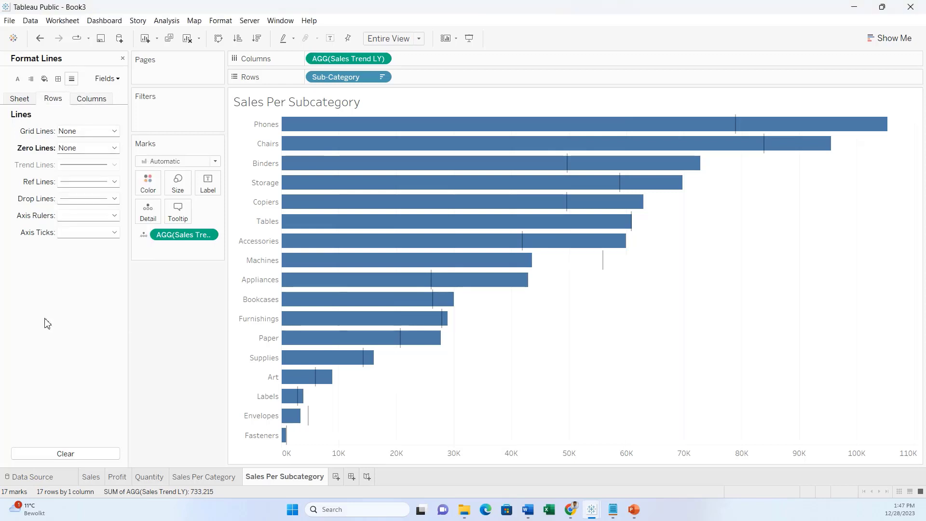
click(72, 221)
click(74, 229)
click(74, 233)
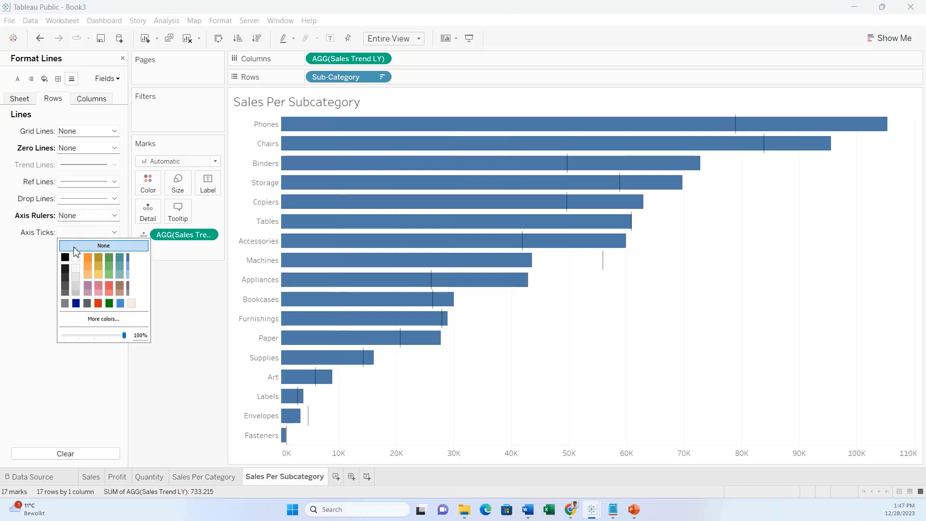
click(75, 246)
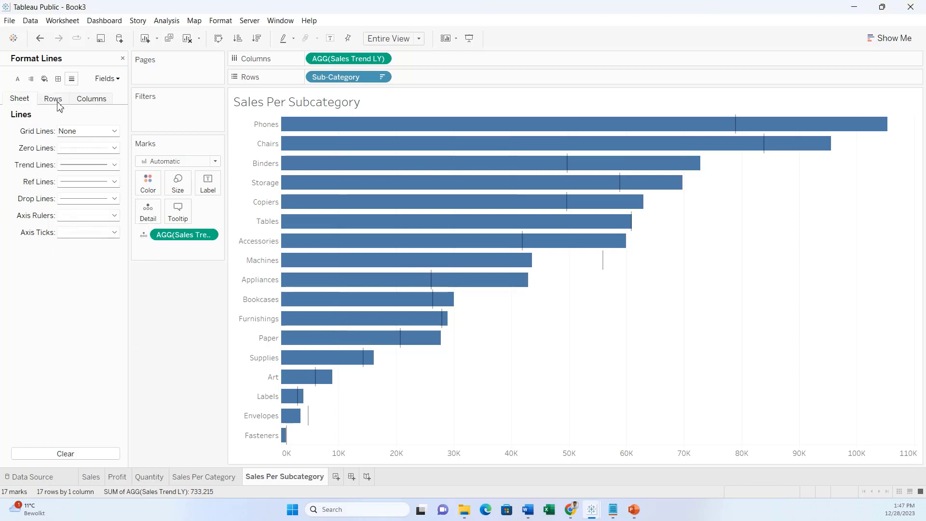
- Set the grid lines for the columns of the subcategory chart to None
click(86, 99)
click(28, 101)
click(78, 148)
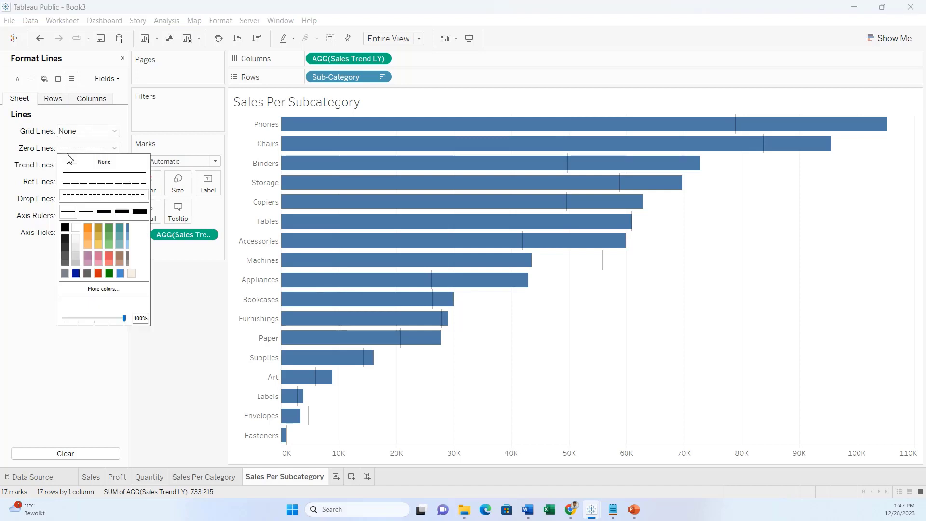
click(69, 81)
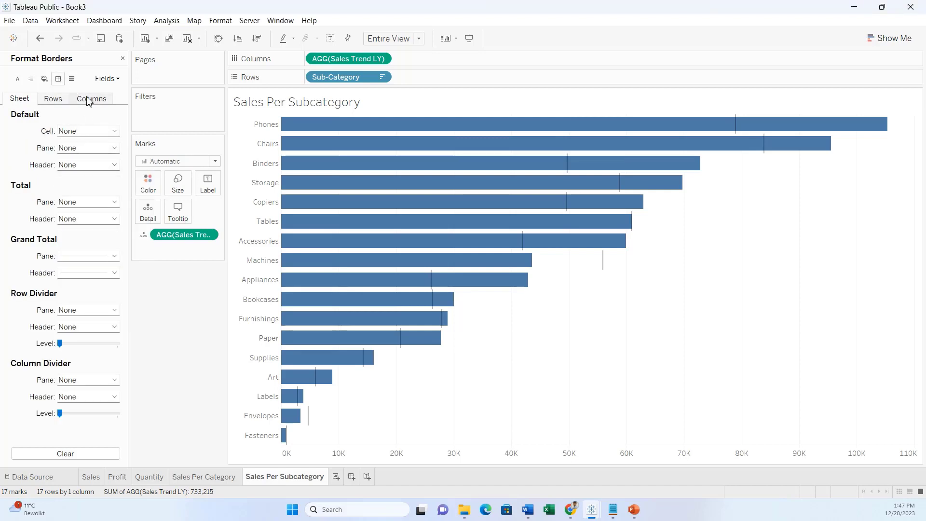
click(91, 98)
click(74, 80)
click(79, 132)
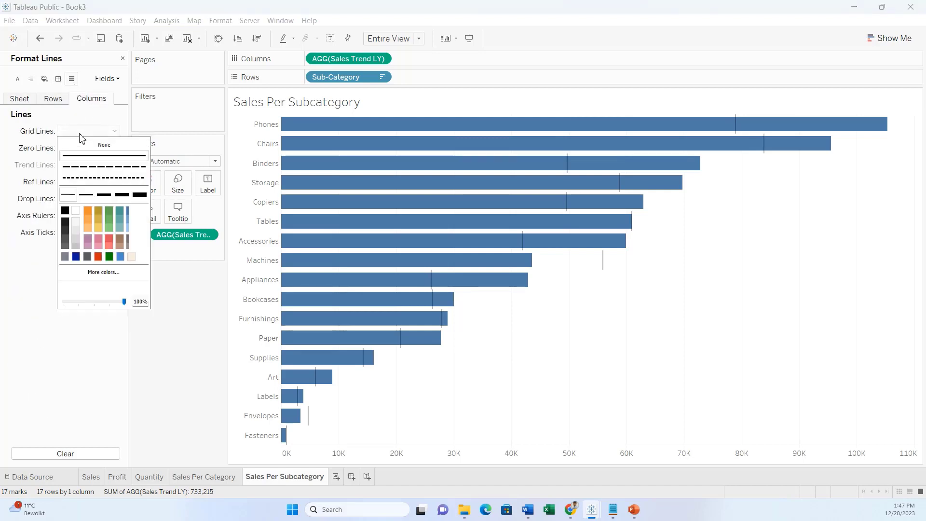
click(88, 121)
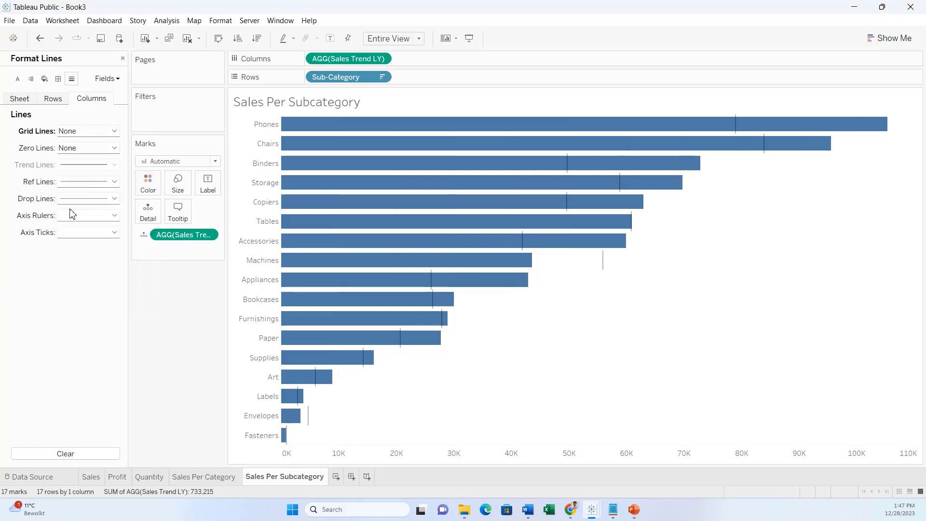
- Set the axis rulers for the chart's columns to None
click(81, 220)
click(82, 230)
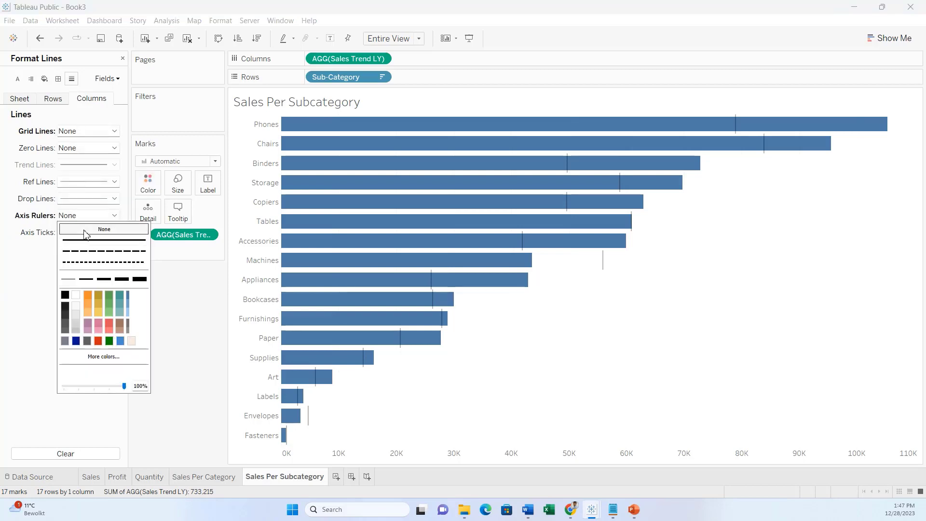
click(25, 297)
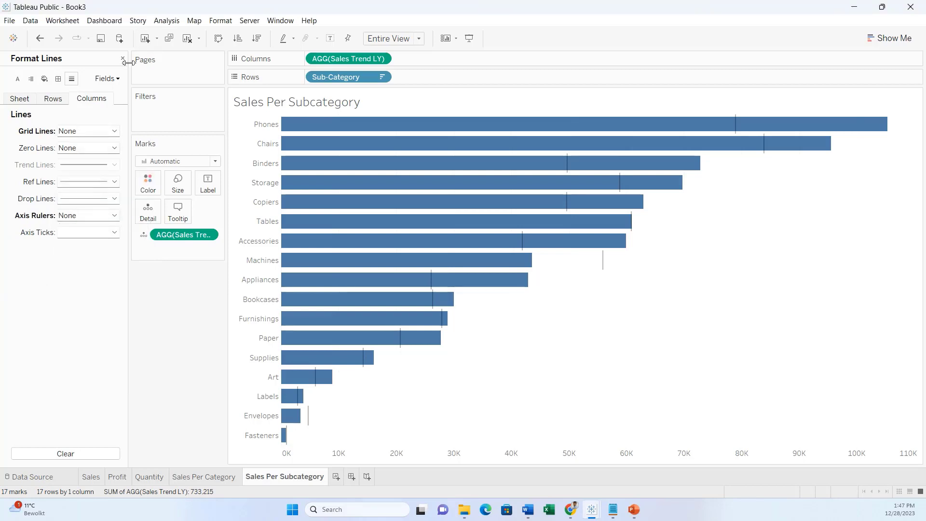
- Restore the column grid lines with the thinnest line weight and close the line formatting
click(96, 135)
click(75, 196)
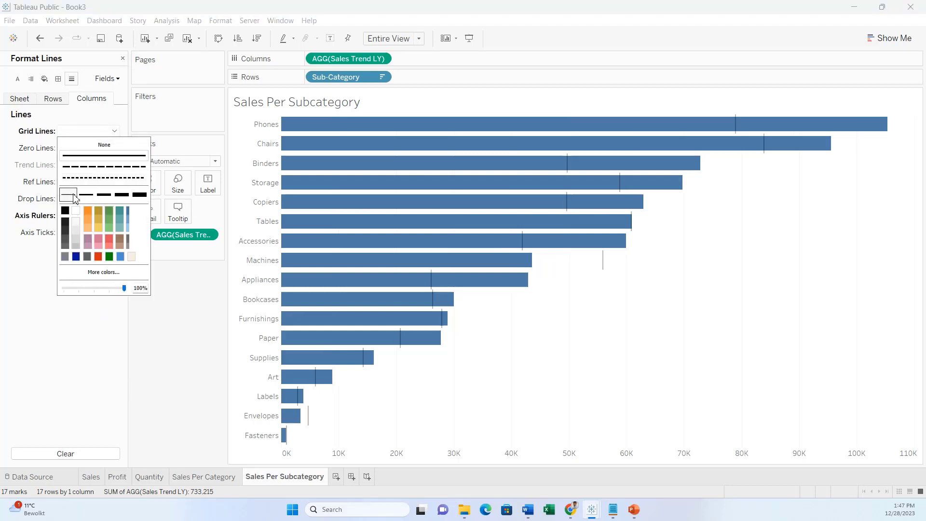
click(27, 293)
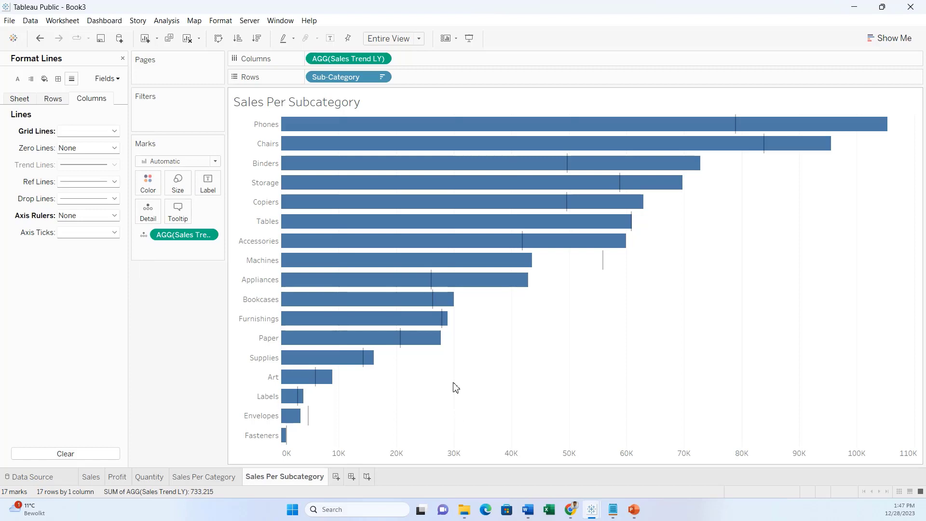
click(122, 58)
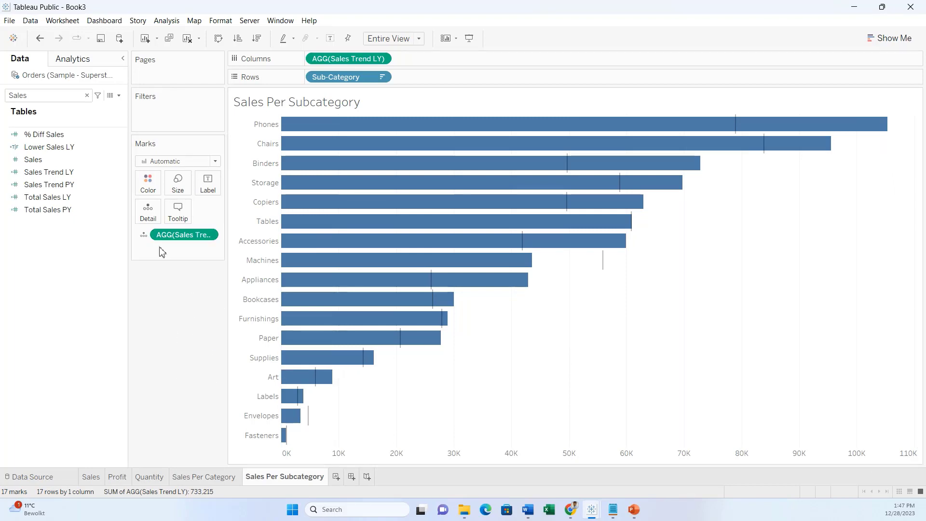
- Color the sub-category bars gray and the Sales Trend PY reference lines dark blue
click(150, 185)
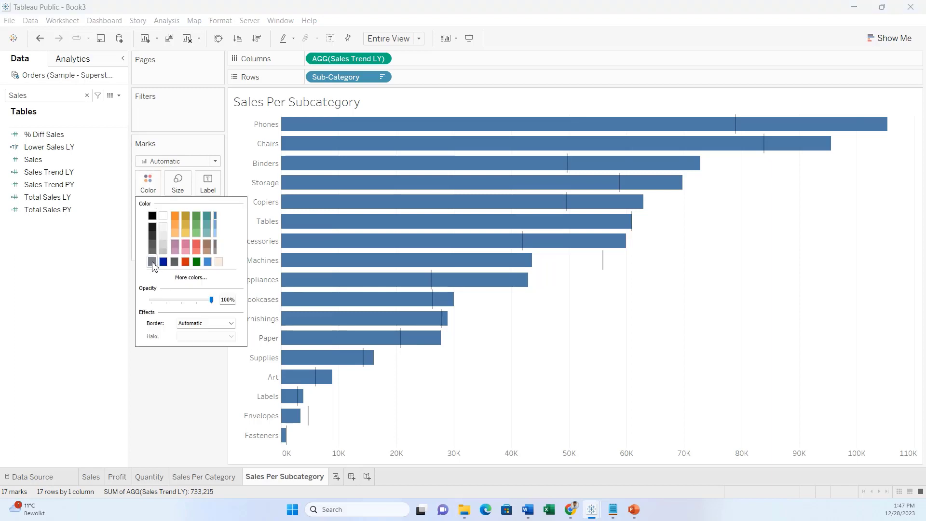
click(152, 262)
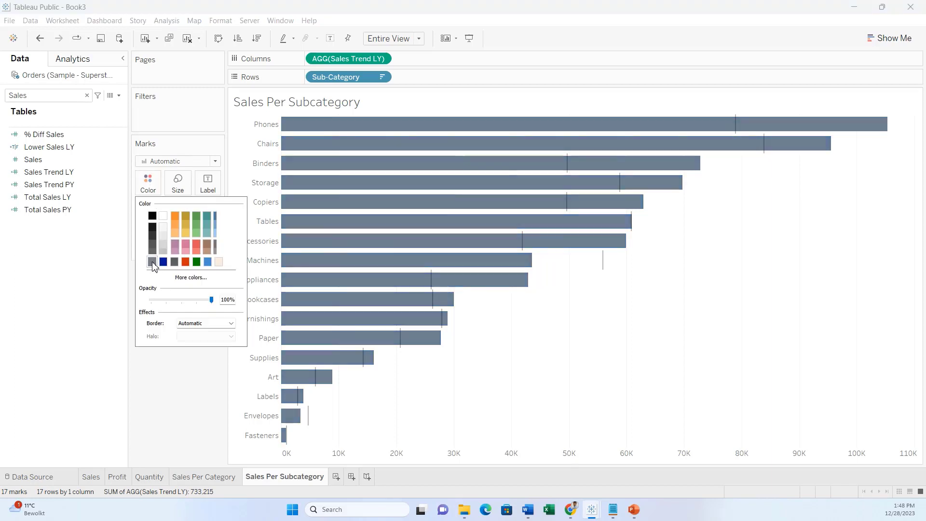
right_click(309, 422)
click(334, 433)
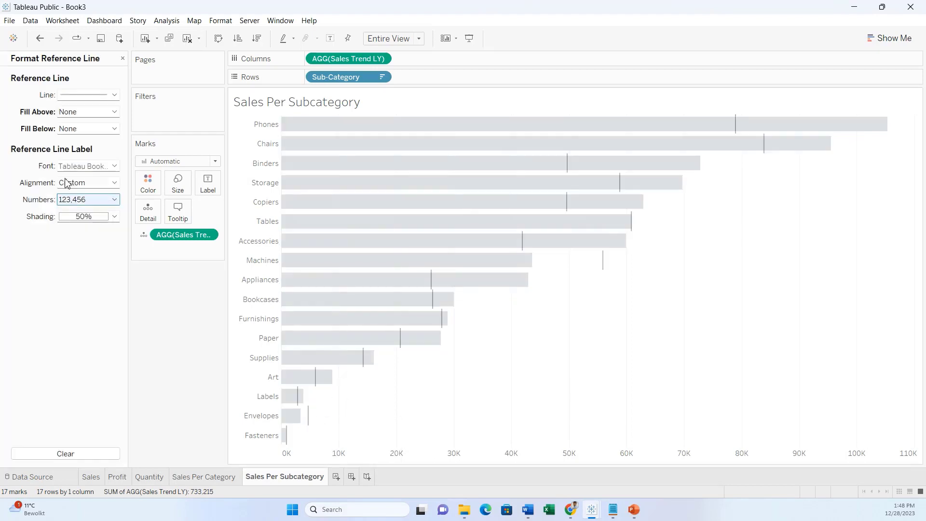
click(75, 95)
click(76, 220)
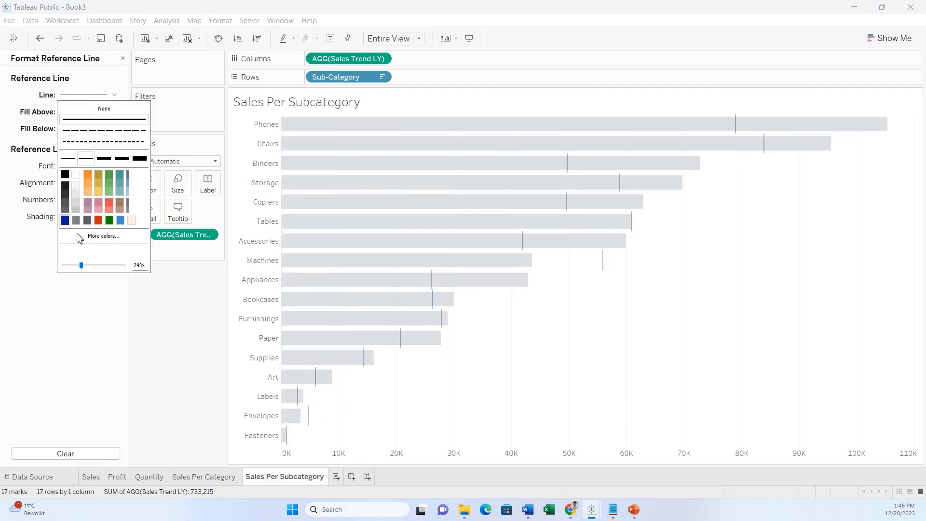
click(174, 330)
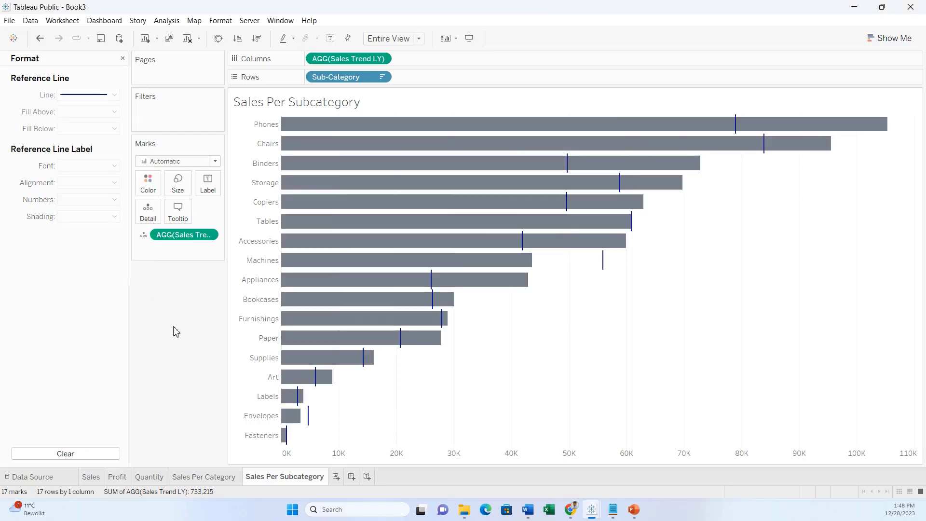
- Close the reference line formatting, clear the field search, and start a calculated field named "Lower LY Sales Subcat"
click(122, 59)
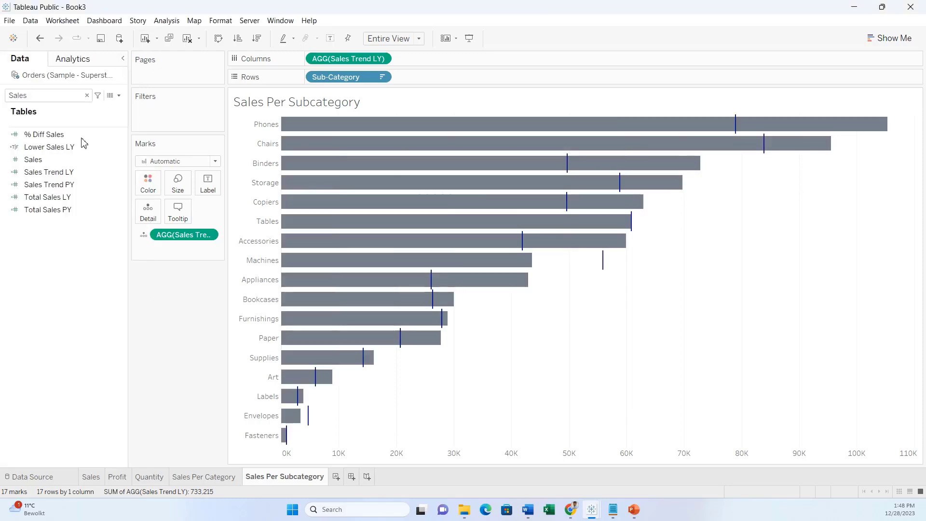
click(86, 95)
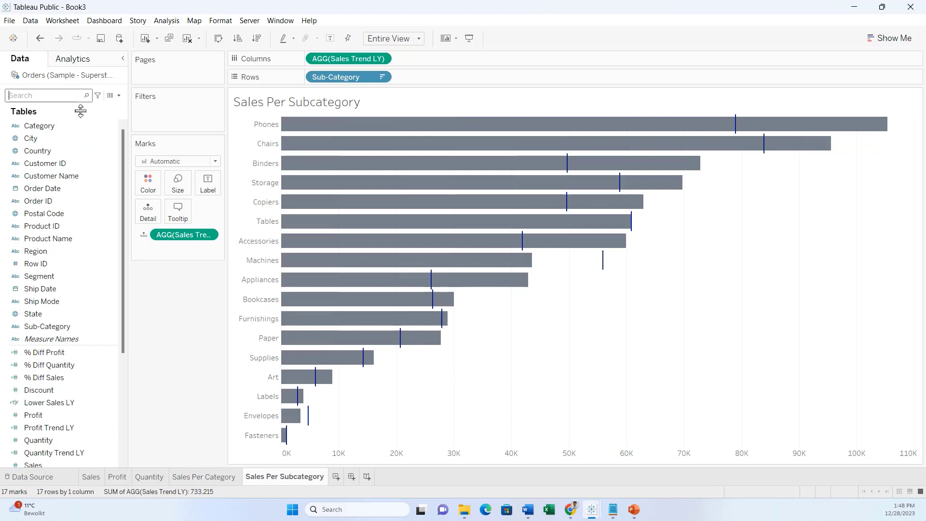
click(119, 96)
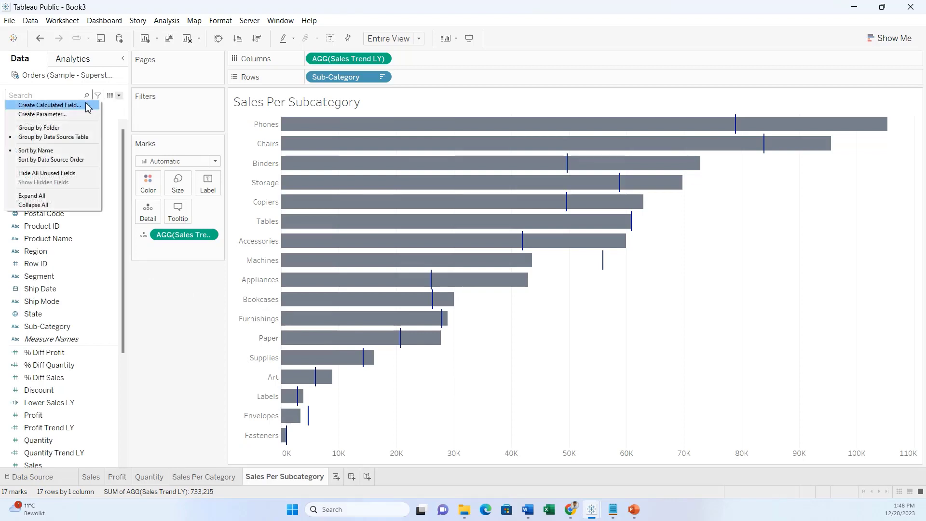
click(84, 104)
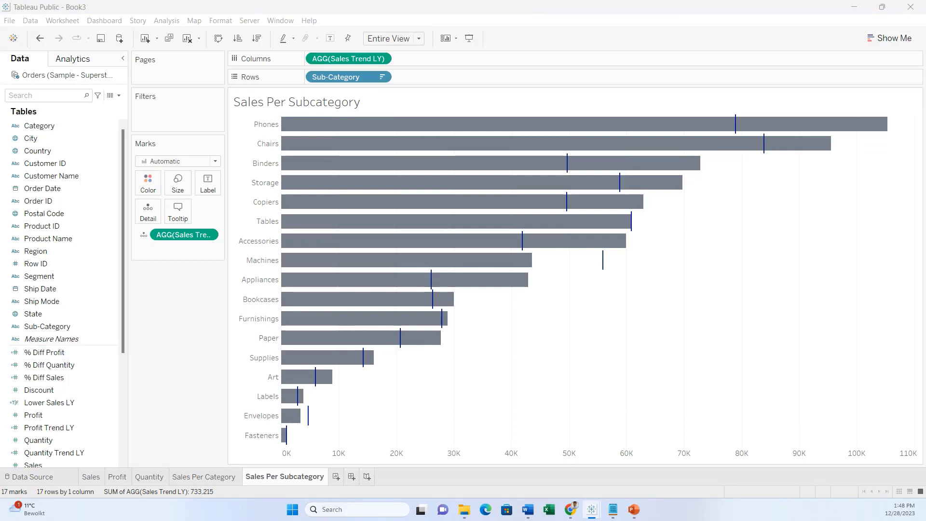
text(Lower)
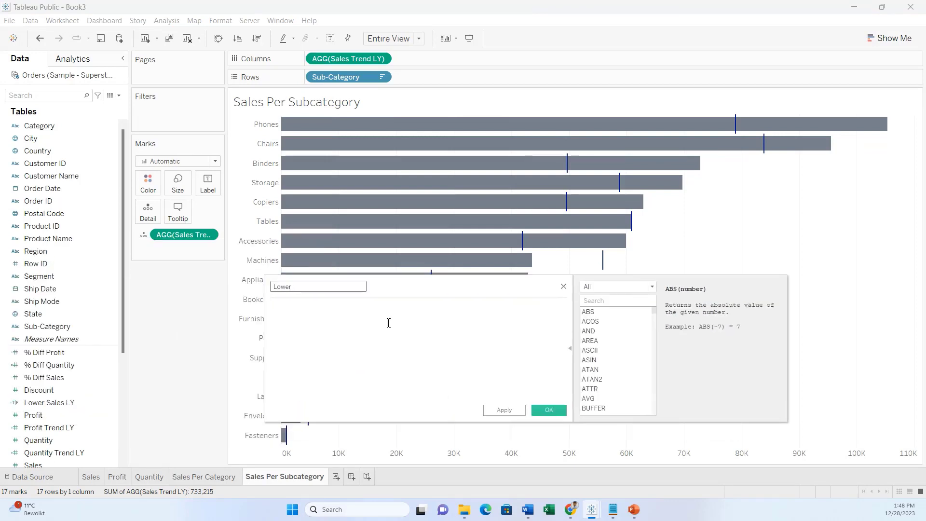
text( LY Sales Subcat)
- Define the calculated field as [Sales Trend LY] < [Sales Trend PY] and save it
click(388, 323)
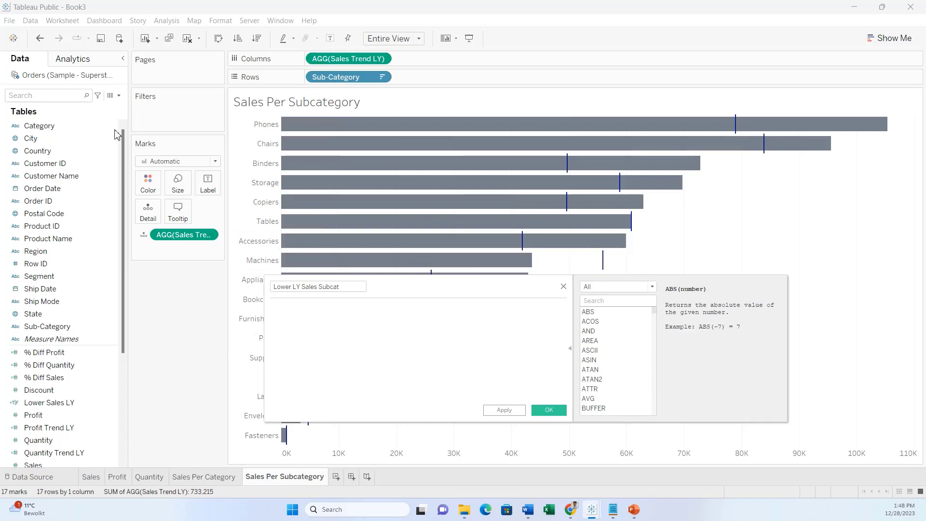
text(S)
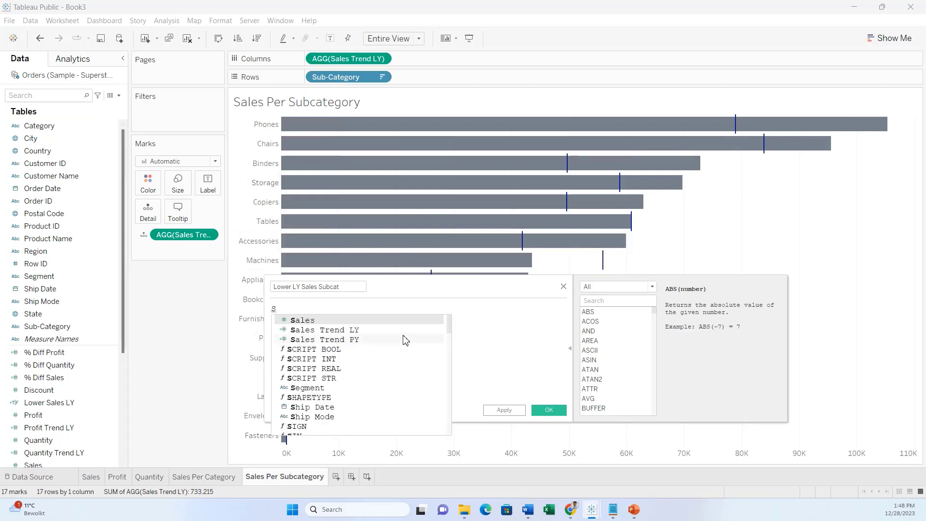
click(404, 330)
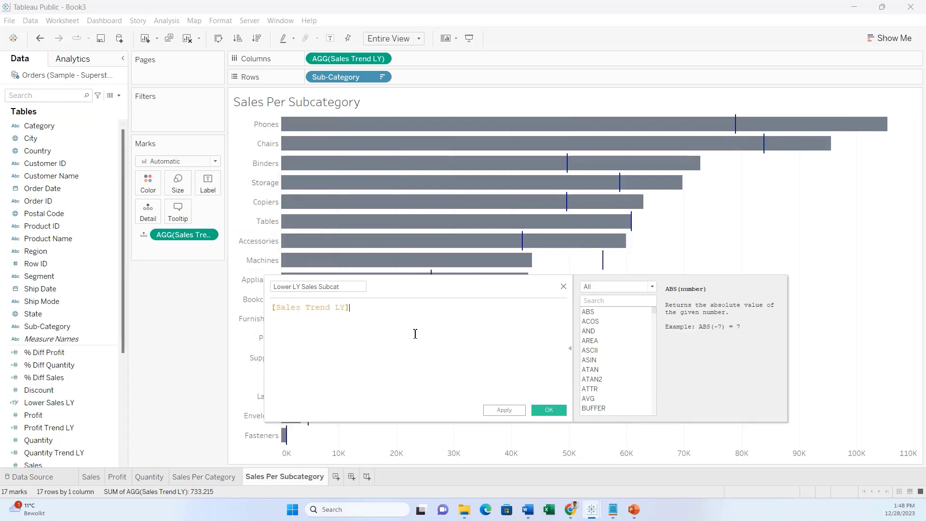
text(< Sa)
click(475, 337)
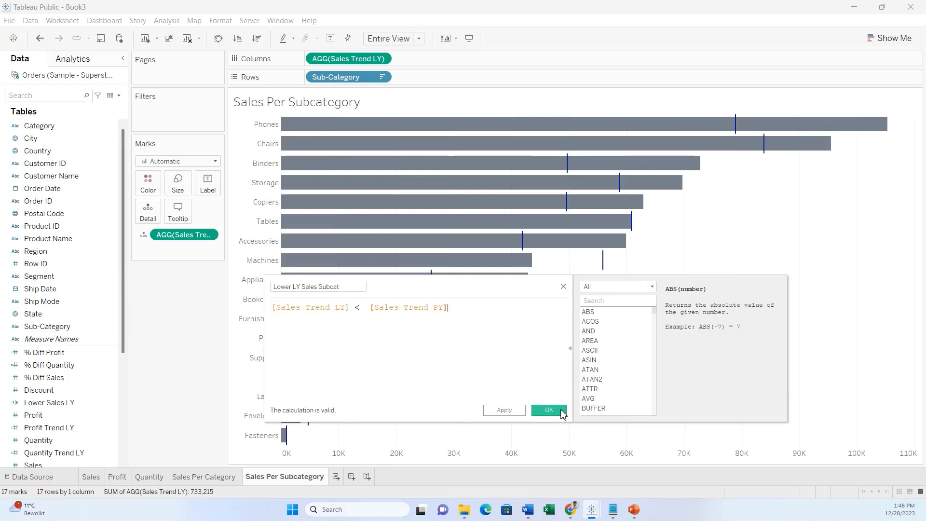
click(561, 411)
- Color the subcategory bars by Lower LY Sales Subcat and assign red to the True value
drag(99, 402, 149, 186)
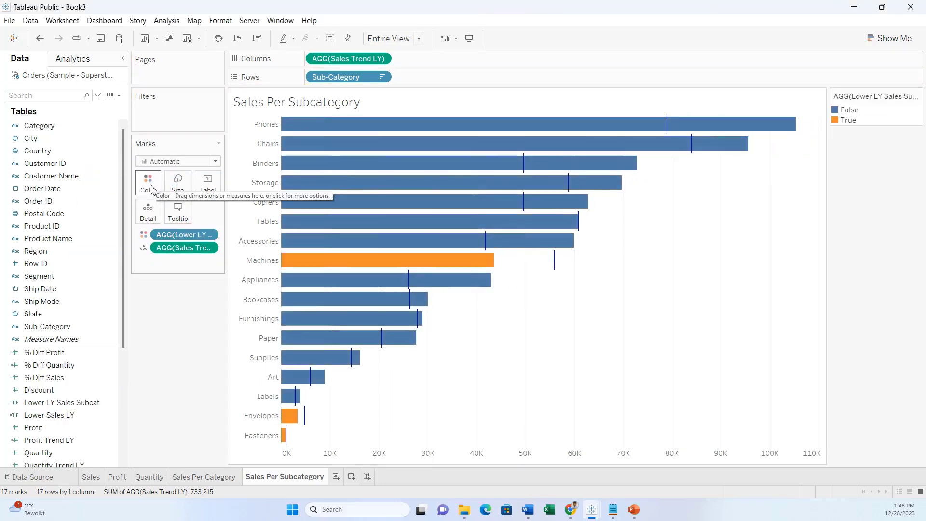
click(147, 187)
click(179, 217)
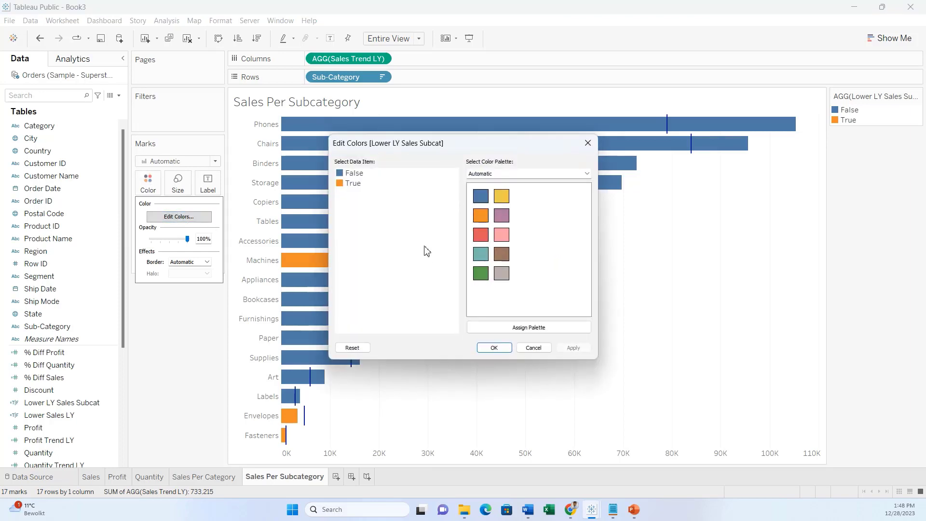
click(357, 184)
click(480, 234)
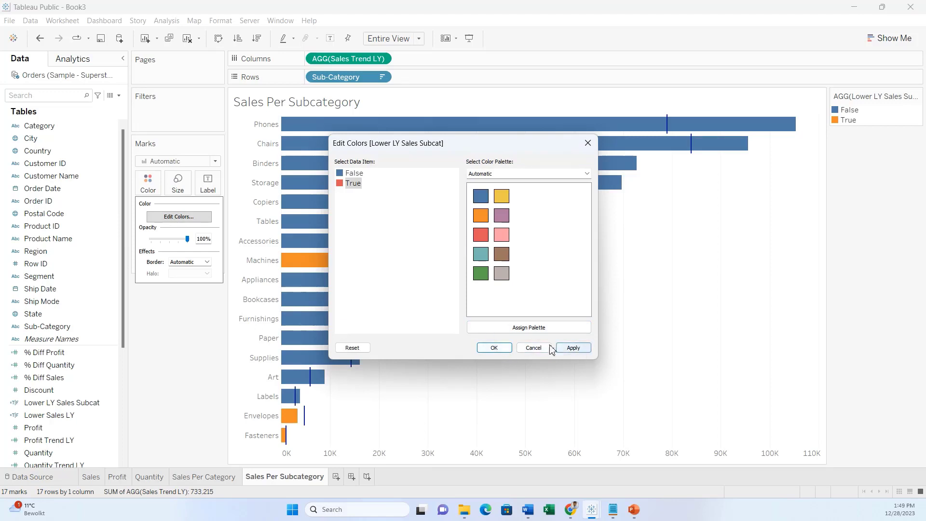
click(572, 347)
click(494, 348)
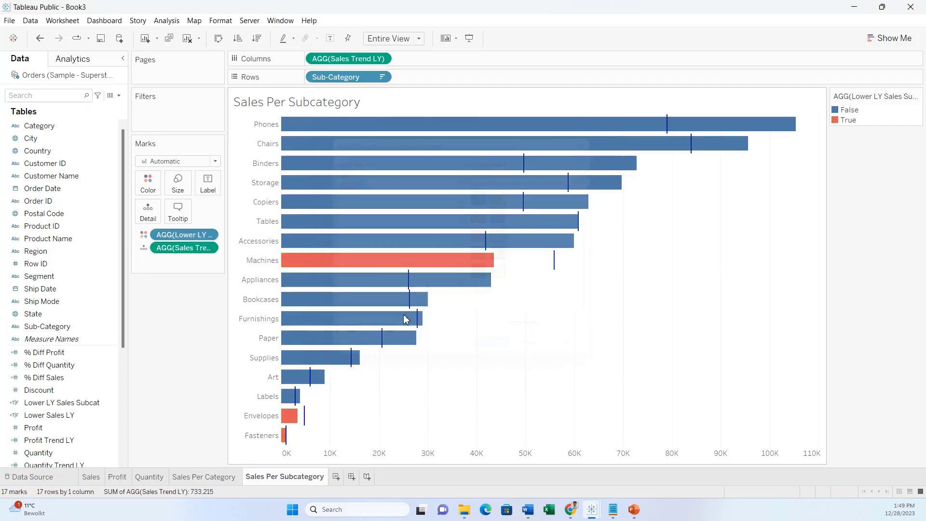
- Assign the first gray of the Seattle Grays palette to the False value of Lower LY Sales Subcat
click(164, 178)
click(178, 216)
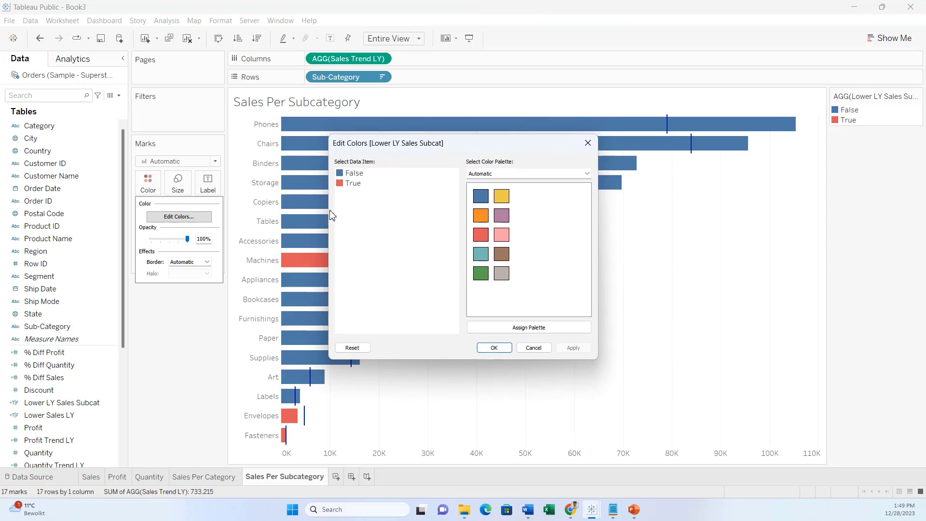
click(356, 174)
click(485, 175)
click(499, 217)
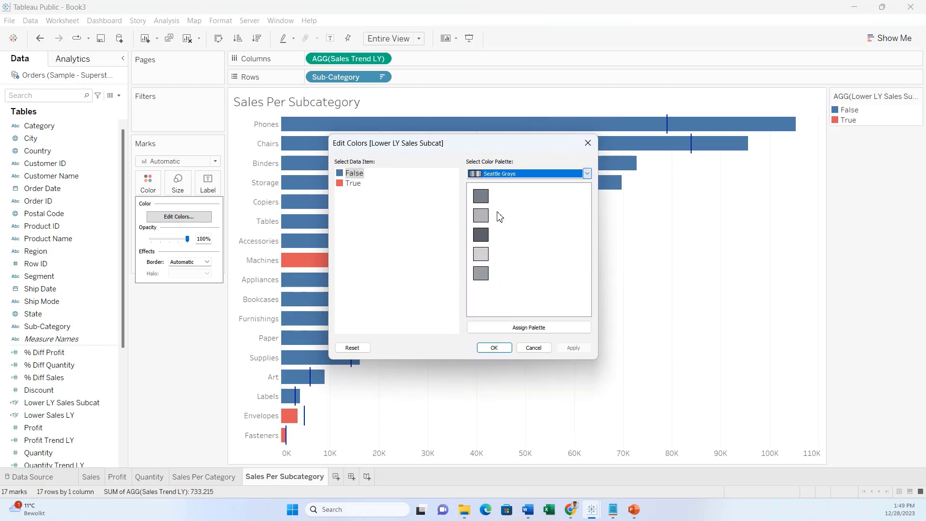
click(481, 196)
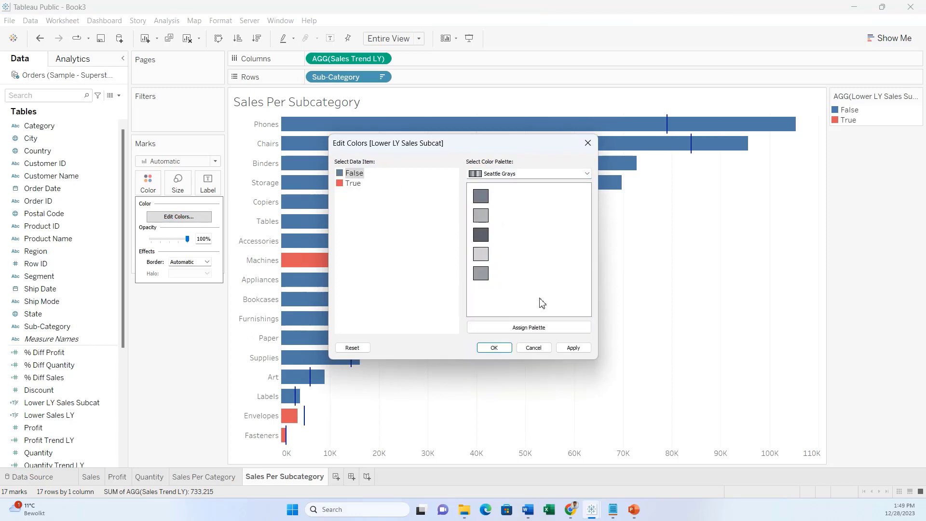
click(572, 347)
click(493, 348)
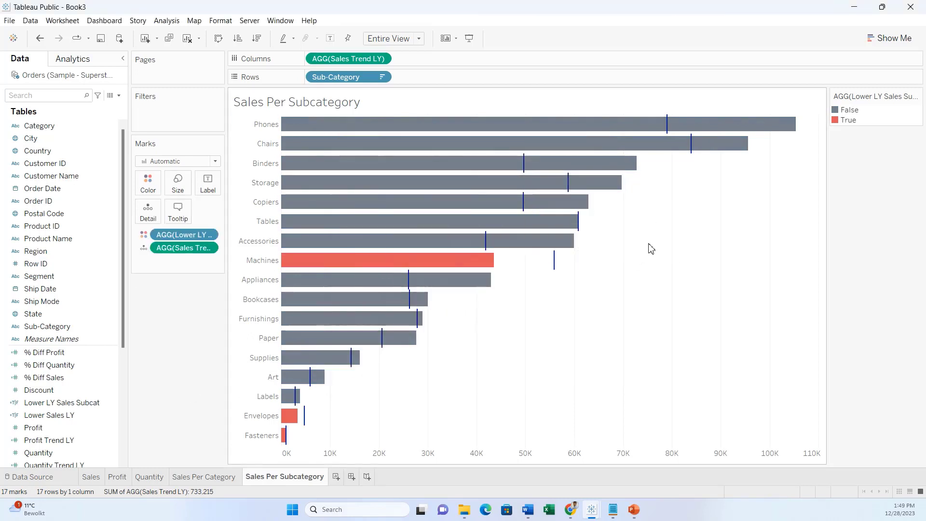
- Hide the color legend card of the Sales Per Subcategory sheet
click(918, 98)
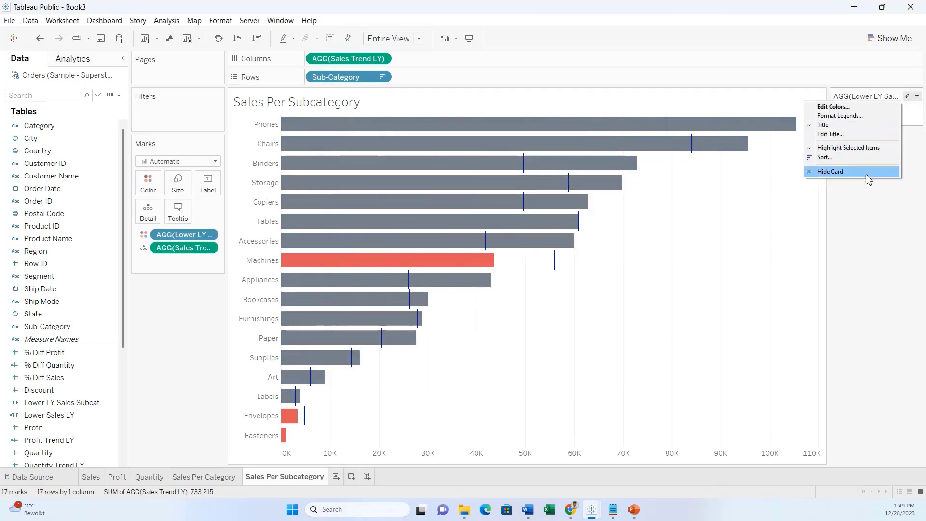
click(867, 174)
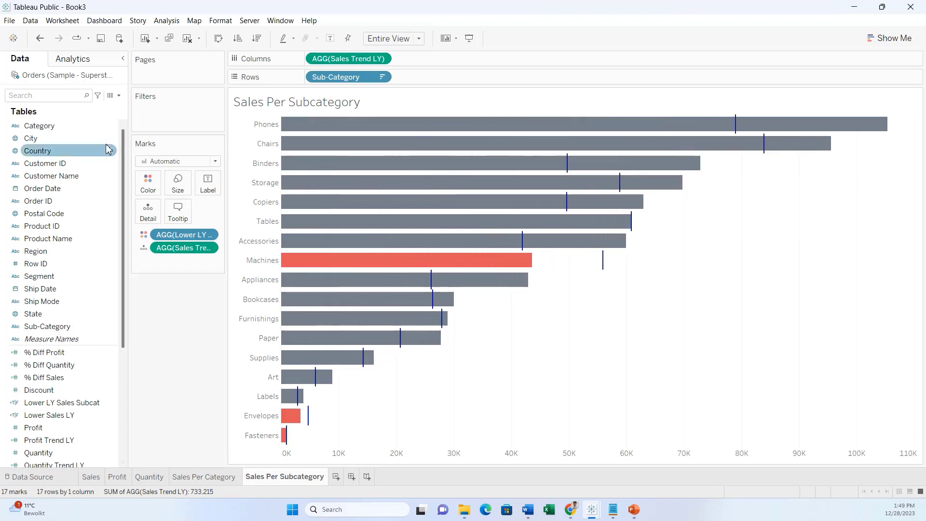
click(90, 139)
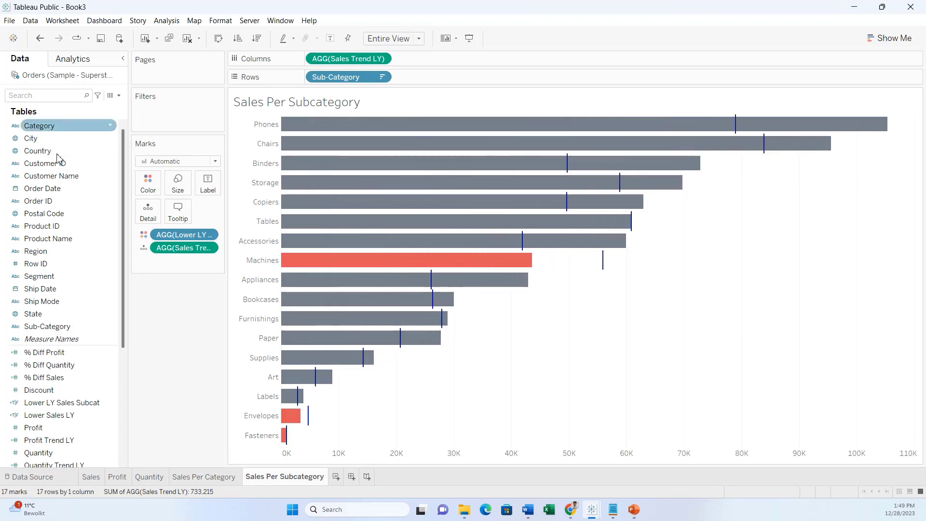
- Switch to PowerPoint to check the filters in the reference dashboard slide, and return to Tableau
key(super+shift+q)
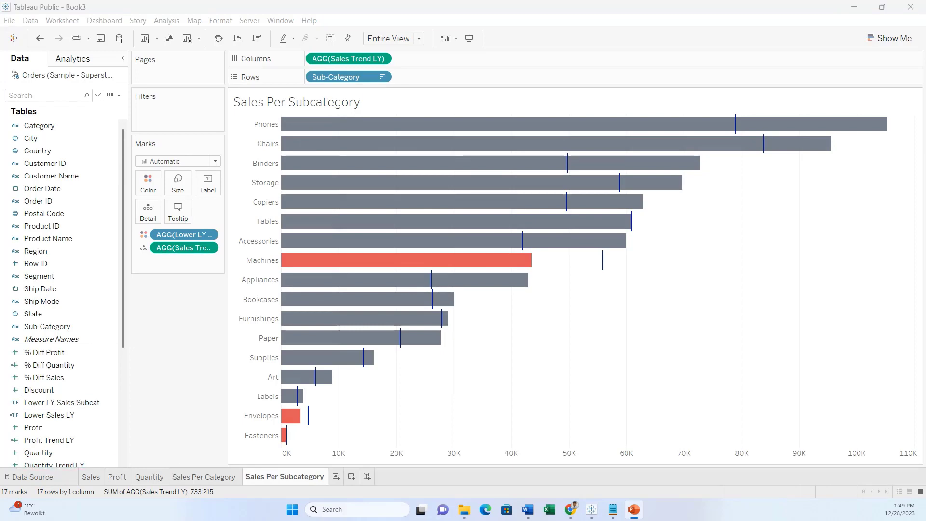
drag(1, 111, 518, 1)
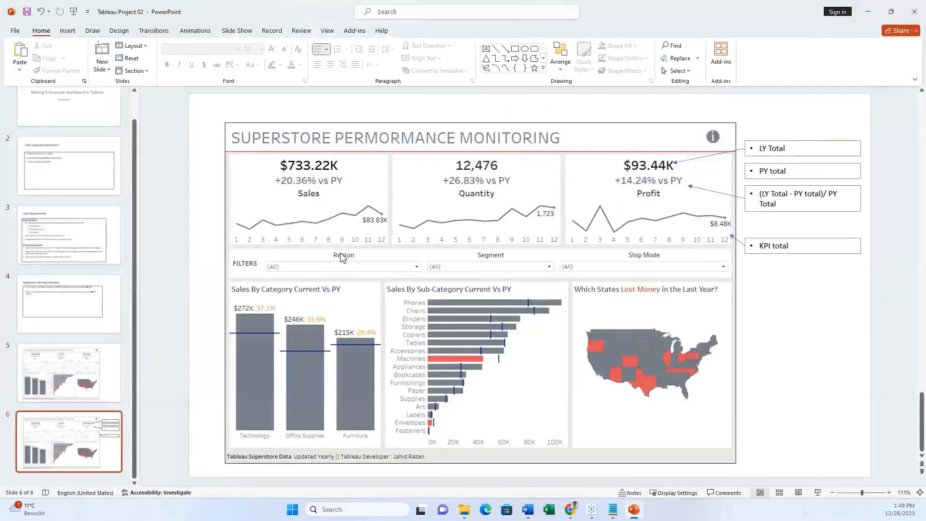
drag(746, 9, 0, 232)
- Add Region as a filter on the subcategory chart with all values selected
click(34, 96)
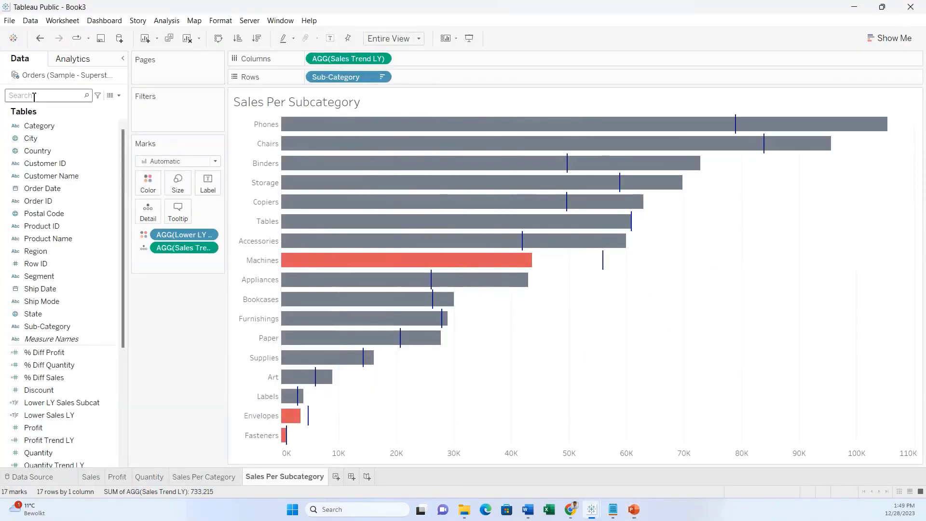
text(Re)
drag(36, 126, 193, 116)
click(374, 295)
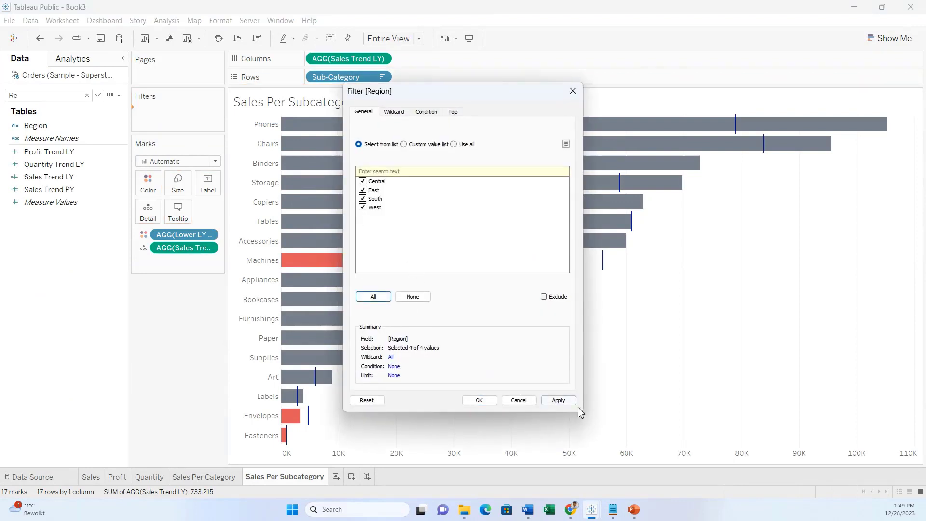
click(557, 397)
click(494, 404)
- Add Segment as a filter on the subcategory chart with all values selected
click(59, 97)
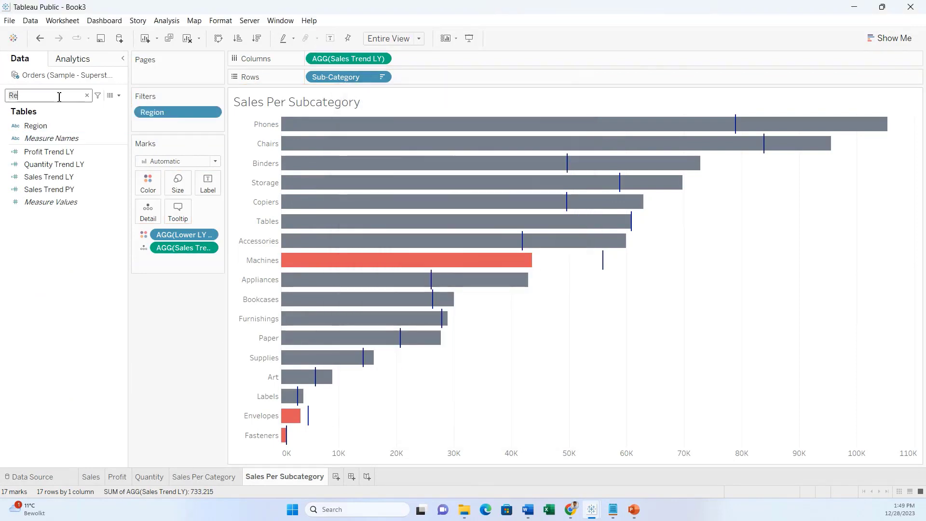
key(BackSpace)
key(BackSpace)
text(Se)
drag(39, 126, 183, 126)
click(374, 296)
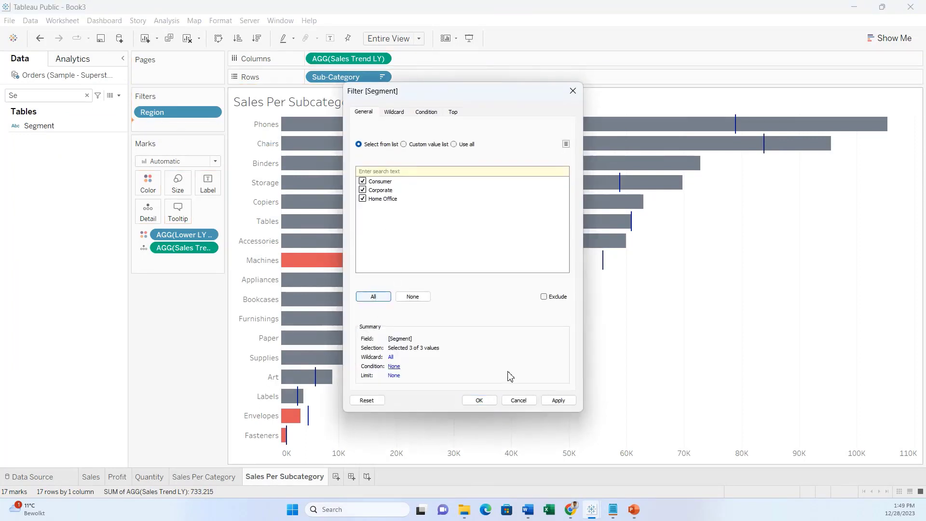
click(558, 400)
click(477, 400)
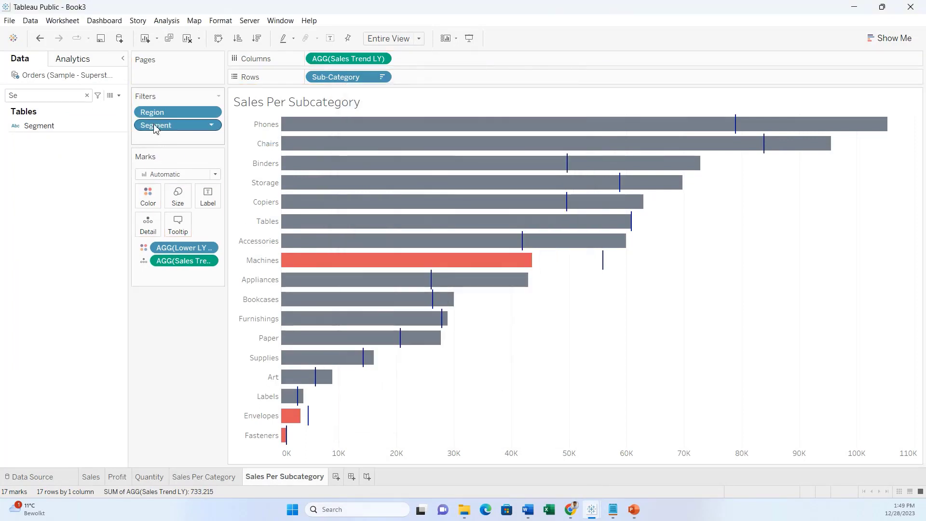
- Add Ship Mode as a filter on the subcategory chart with all values selected
click(59, 97)
text(Sh)
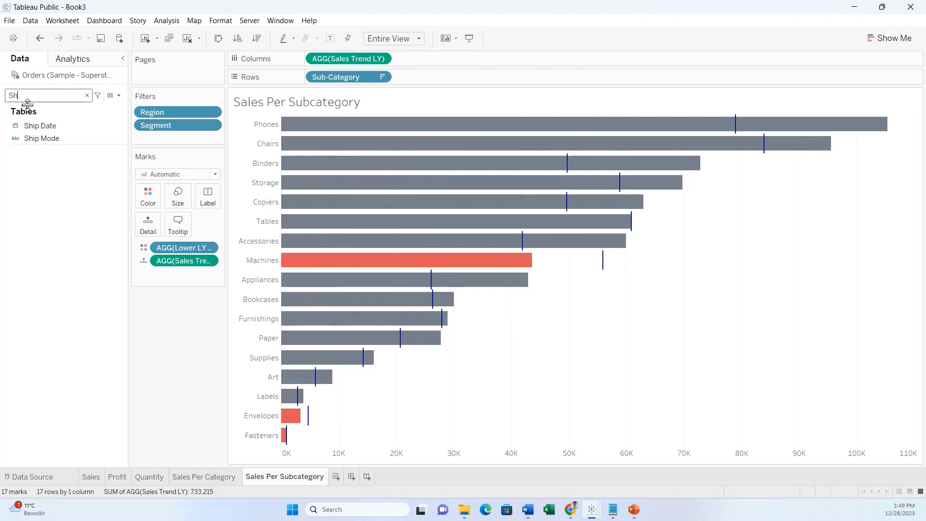
drag(42, 139, 163, 146)
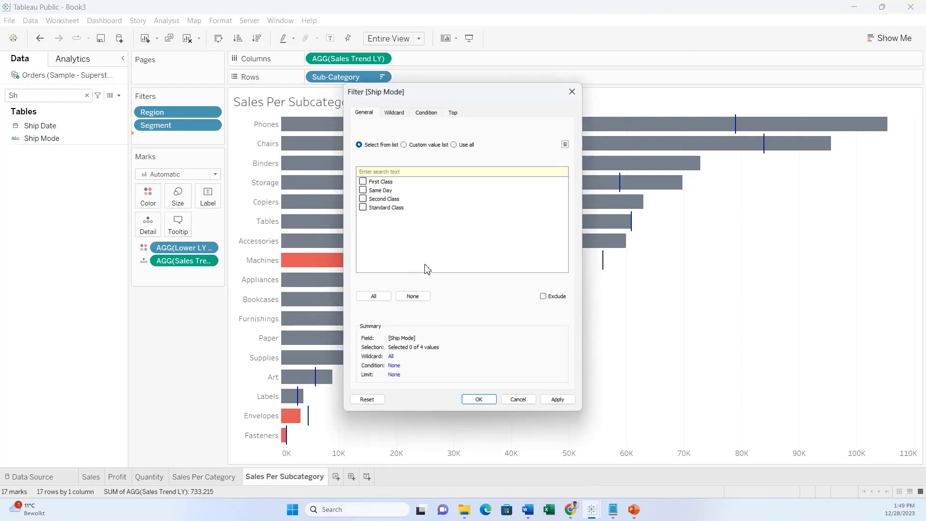
click(373, 296)
click(558, 400)
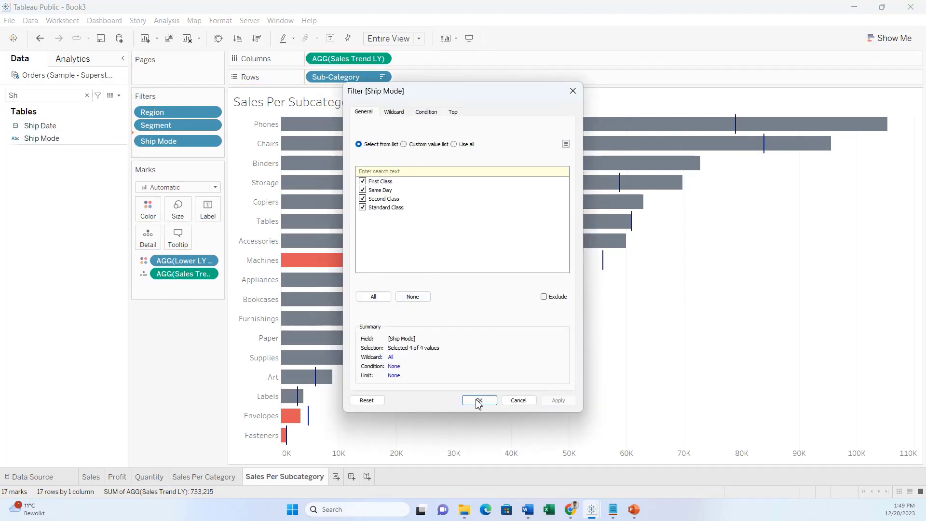
click(479, 400)
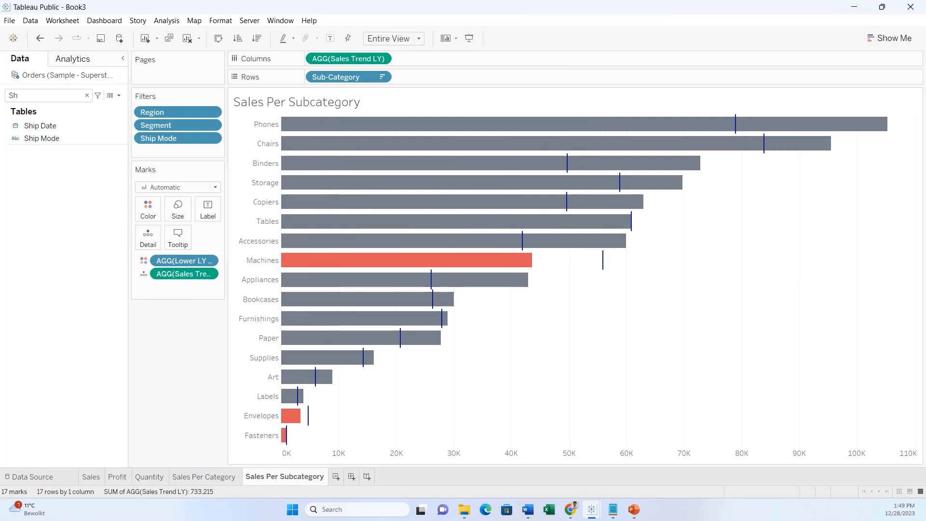
- Rename the blank worksheet Sheet 6 as "Negative Profit States"
drag(0, 34, 588, 1)
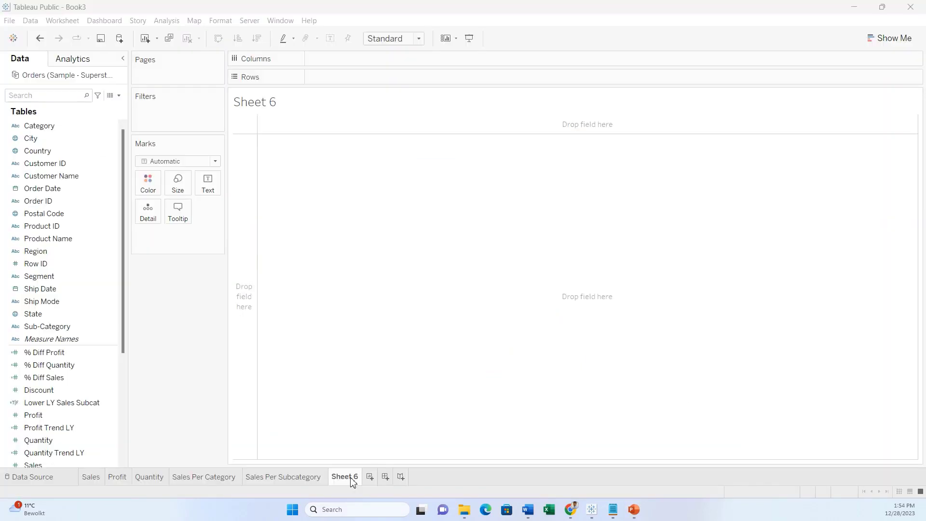
double_click(351, 477)
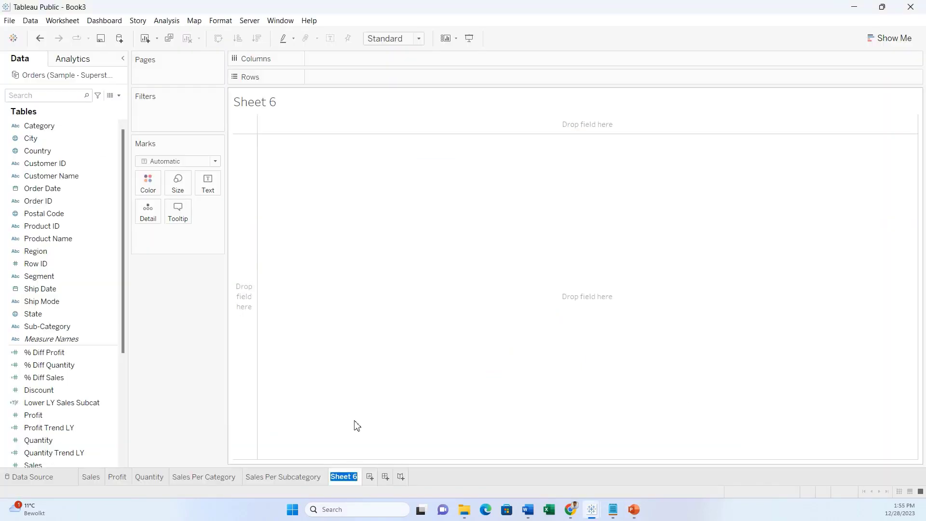
text(nEGATI)
key(BackSpace)
key(BackSpace)
key(BackSpace)
key(BackSpace)
key(BackSpace)
text(Negative Profit )
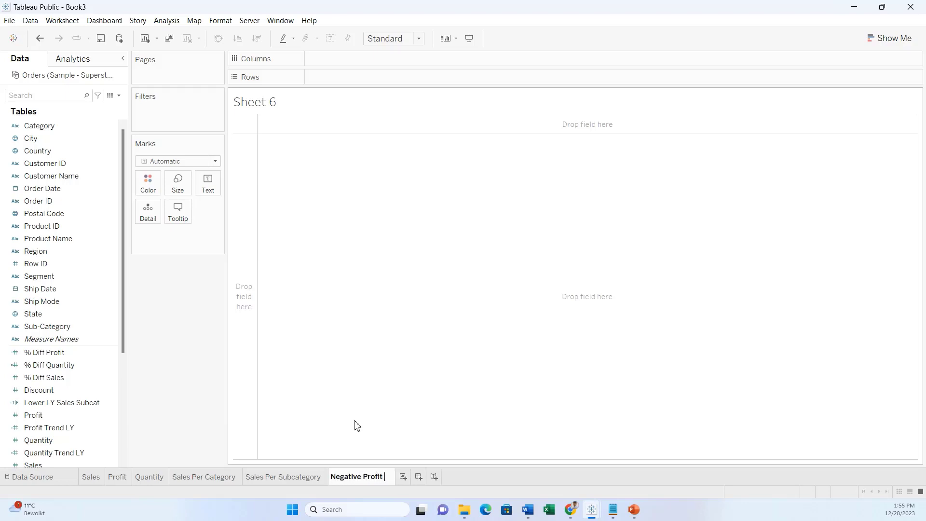
text(States)
key(Return)
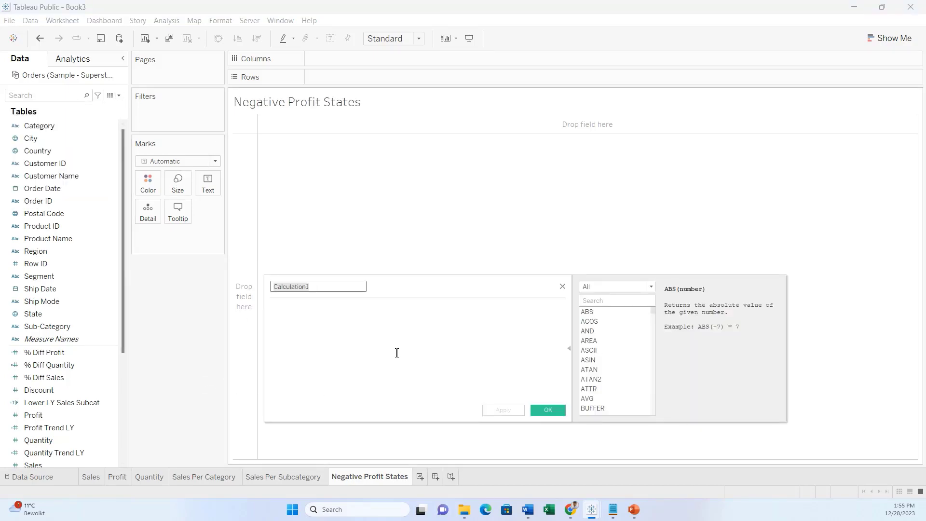
- Create a calculated field named "Negative Profit LY" with the formula [Profit Trend LY] < 0
text(Negative Profit LY)
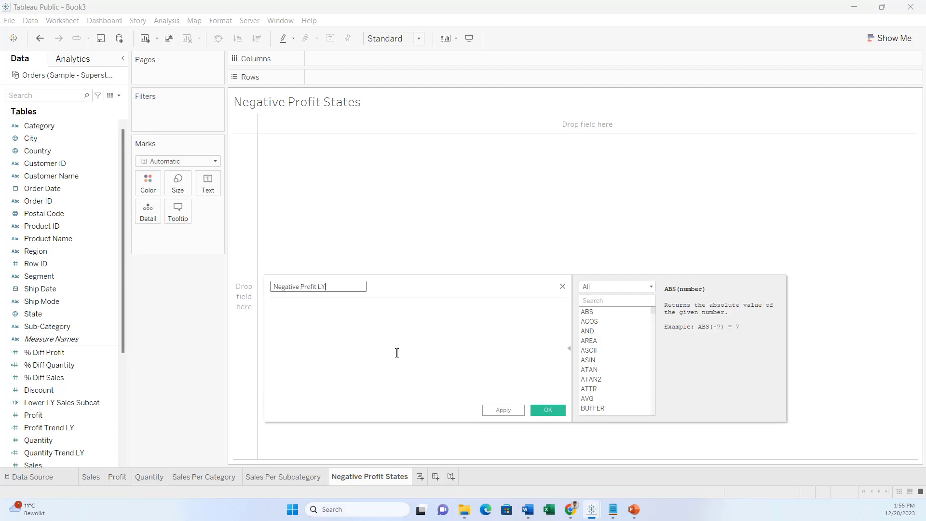
click(398, 348)
text(Por)
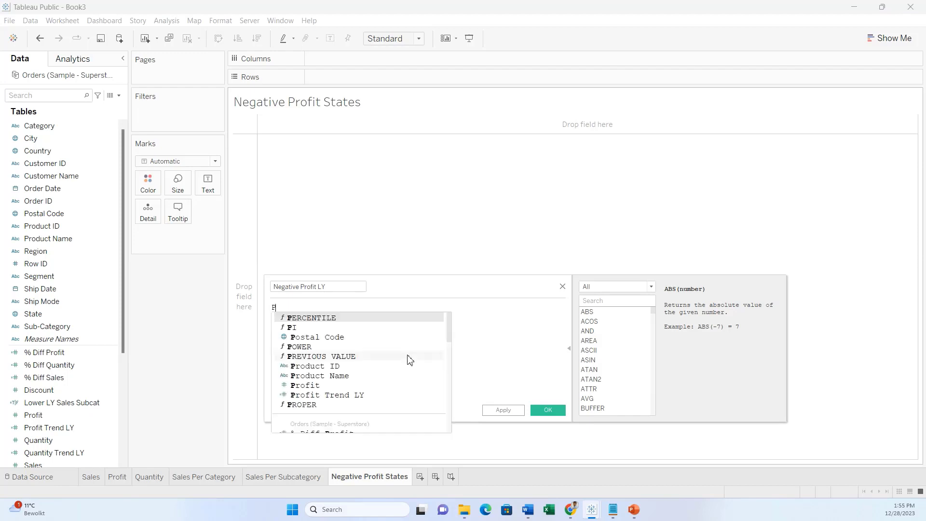
key(BackSpace)
key(BackSpace)
text(ro)
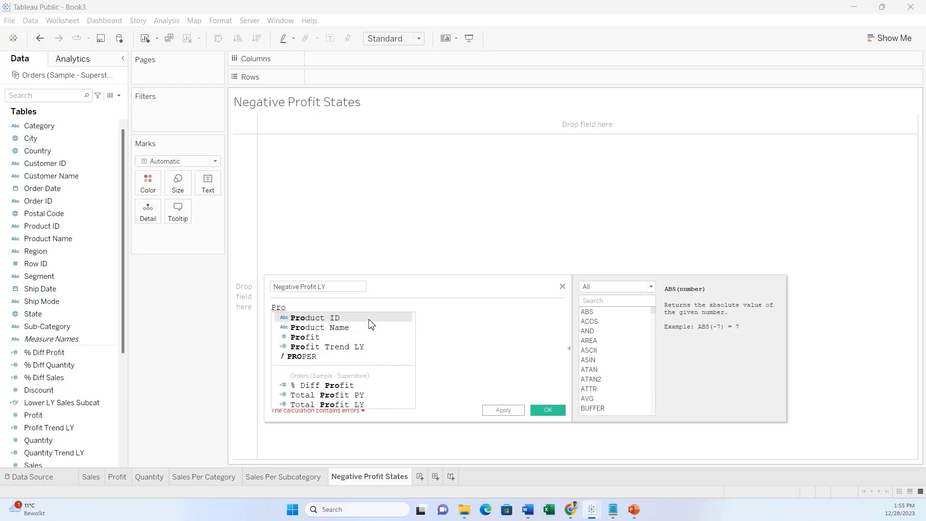
double_click(369, 347)
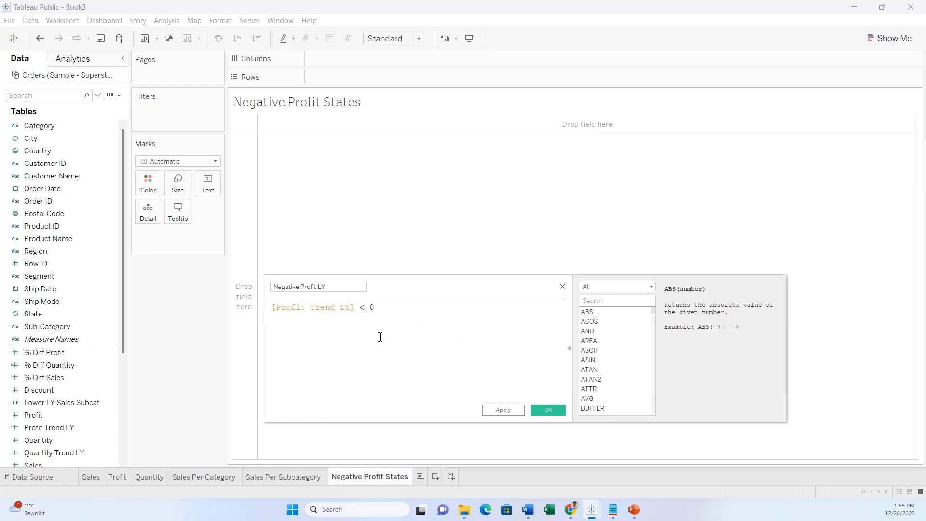
click(552, 411)
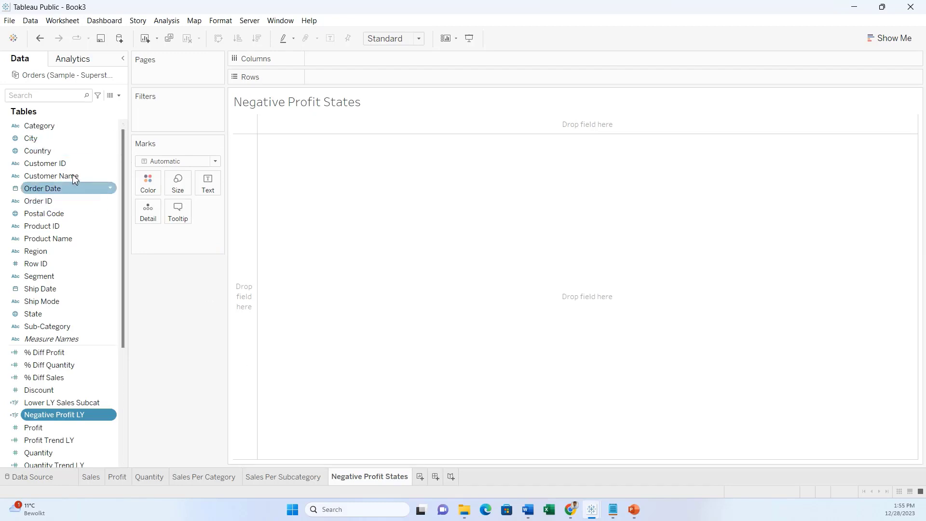
- Build a map from Country and State, with the states coloured by Negative Profit LY
click(61, 152)
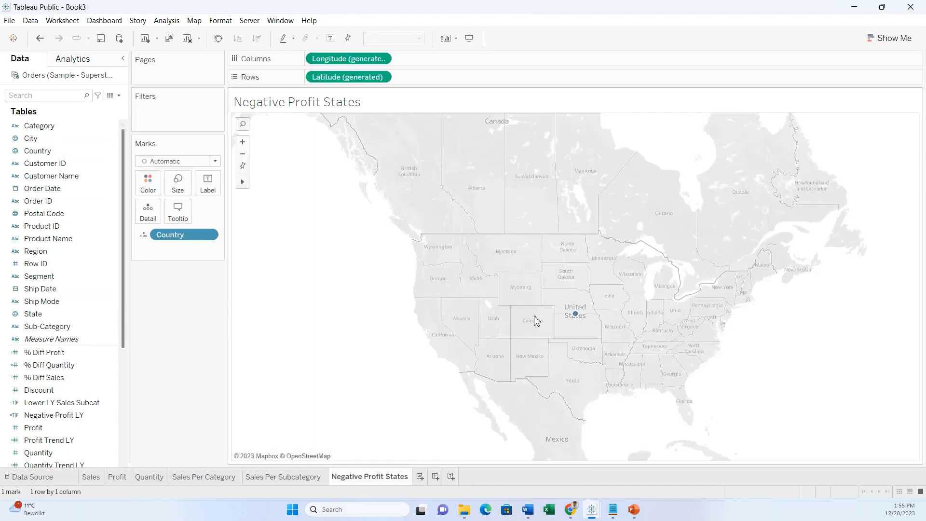
drag(80, 315, 174, 251)
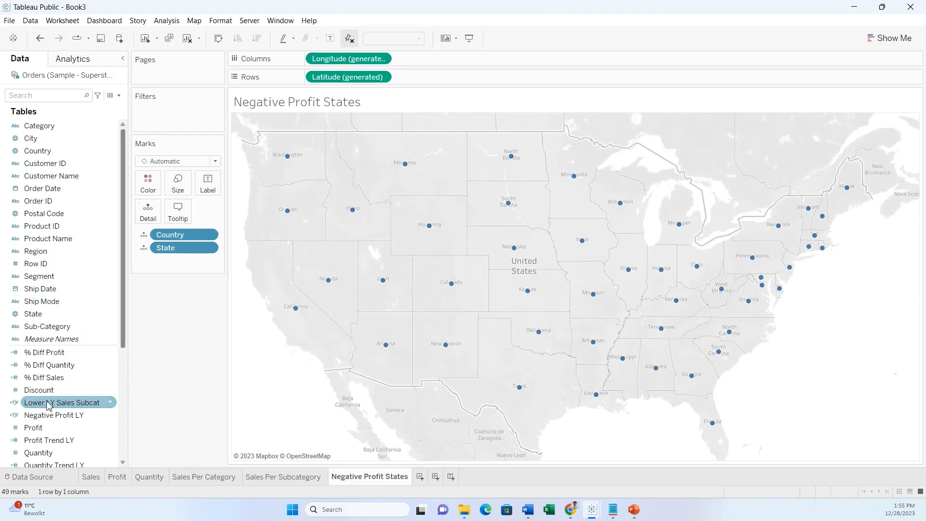
drag(71, 424, 153, 194)
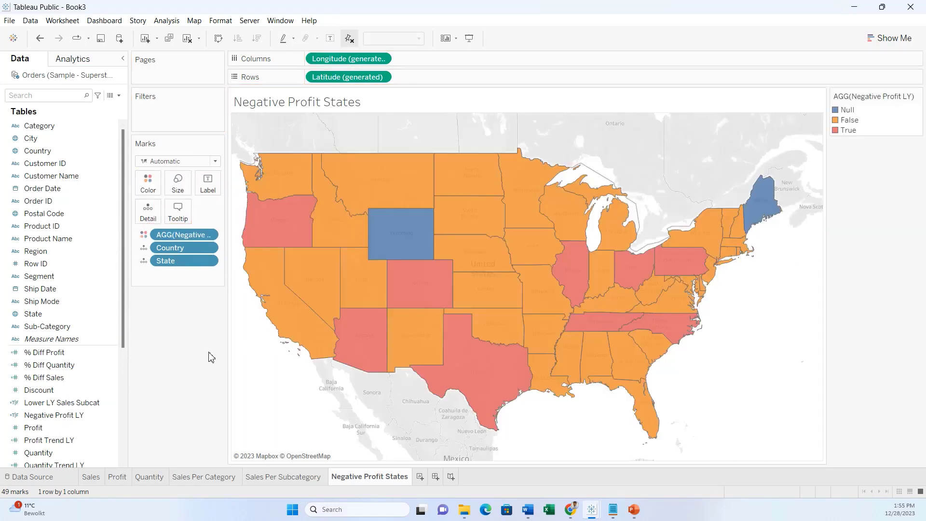
- Assign the first dark gray of the Seattle Grays palette to the Null and False values of Negative Profit LY
click(148, 186)
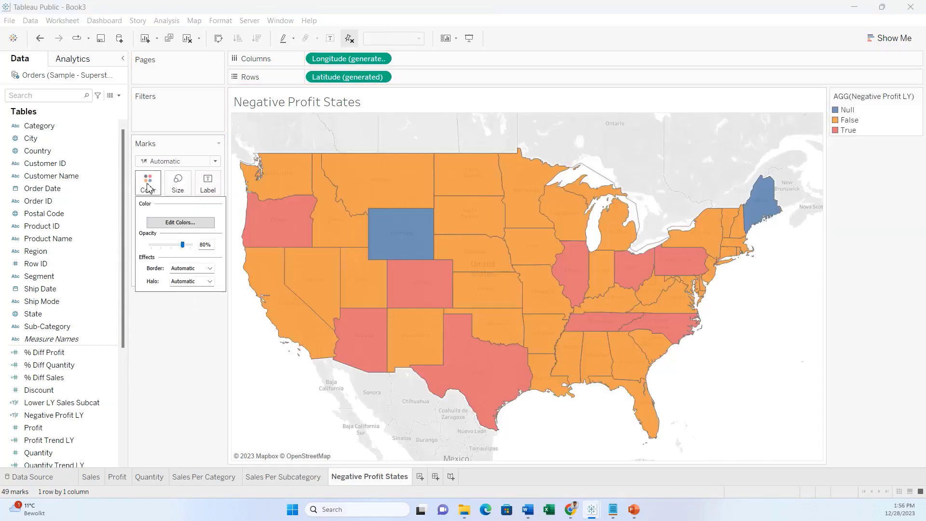
click(148, 186)
click(149, 186)
click(179, 217)
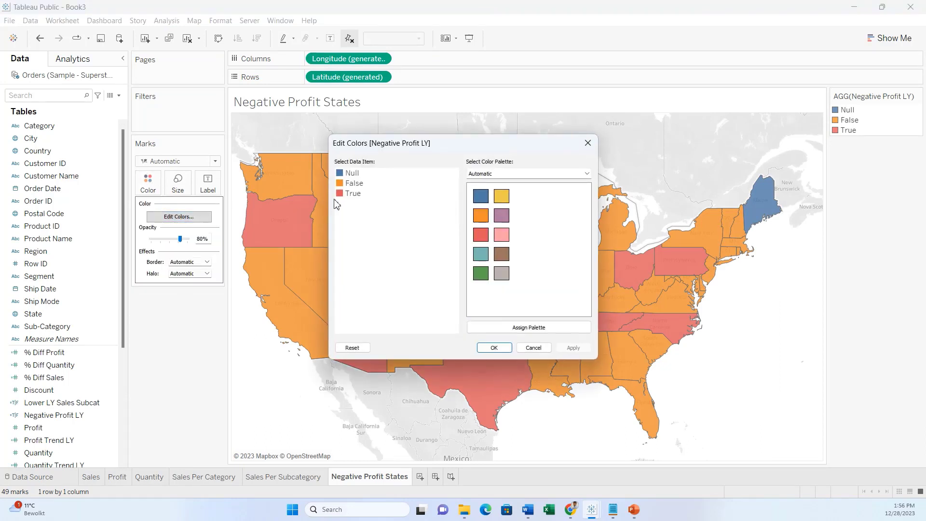
click(353, 184)
click(512, 174)
click(498, 212)
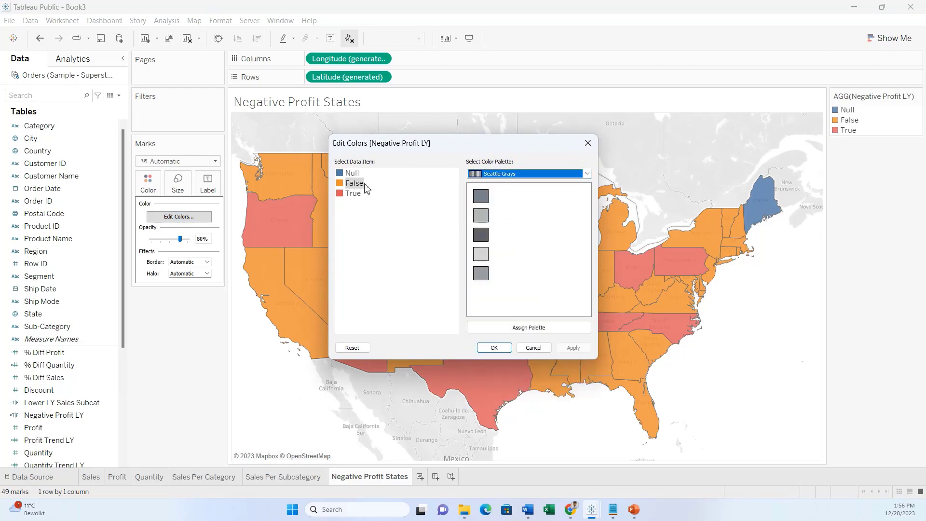
click(353, 175)
click(481, 196)
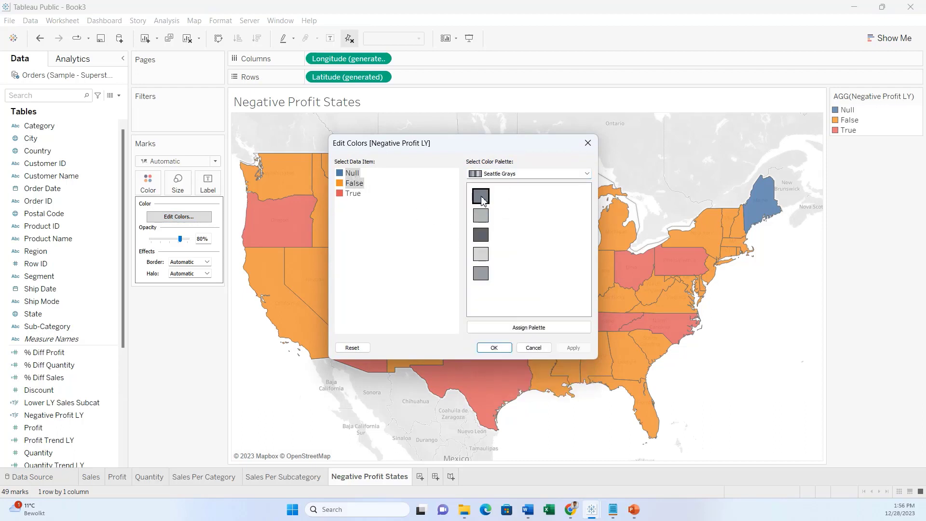
click(573, 347)
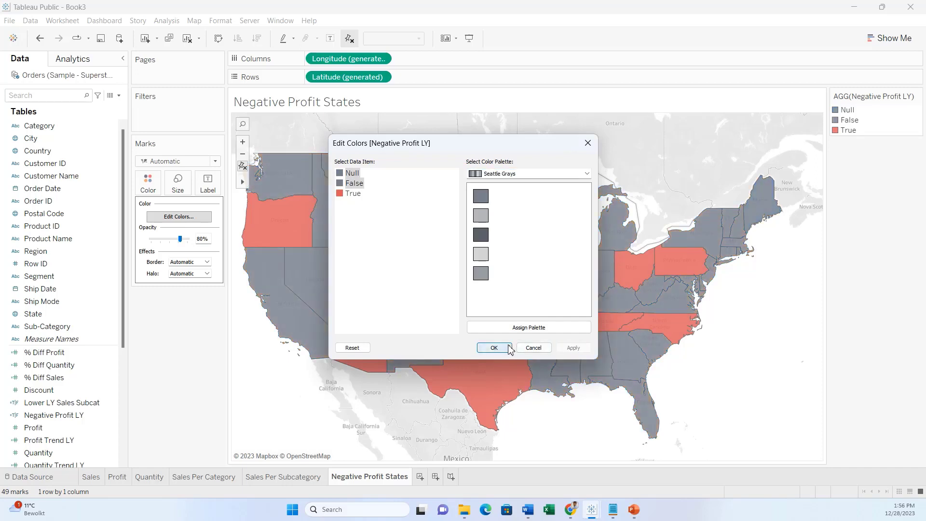
click(493, 348)
- Add Profit Trend LY as a detail on the state map's marks
mouse_move(511, 381)
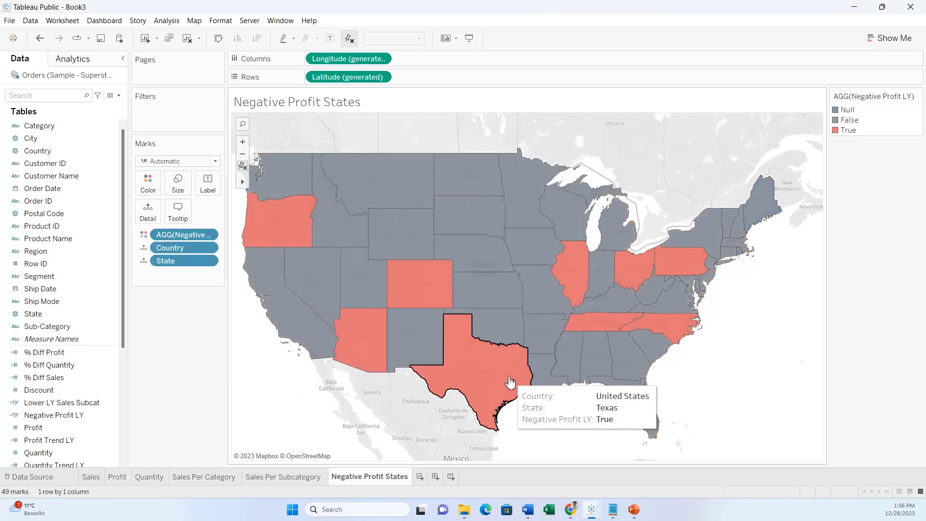
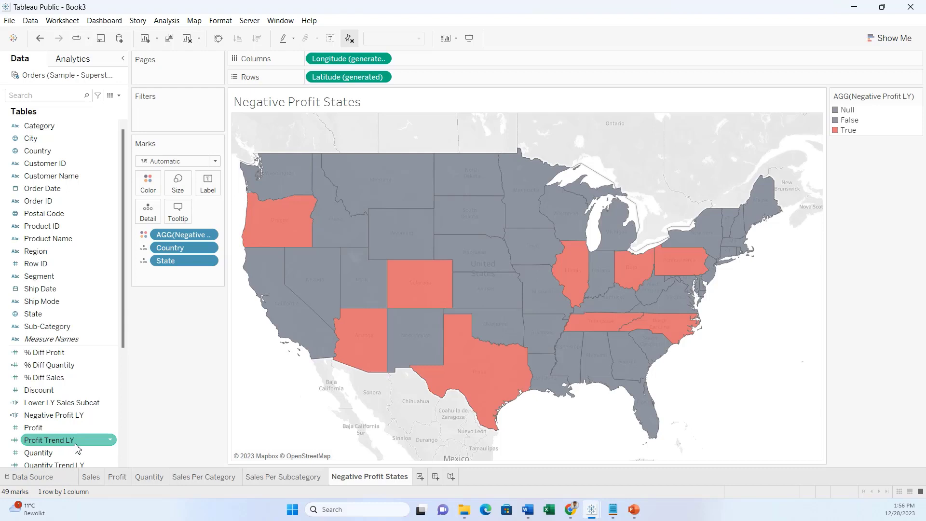
drag(77, 448, 163, 229)
mouse_move(440, 376)
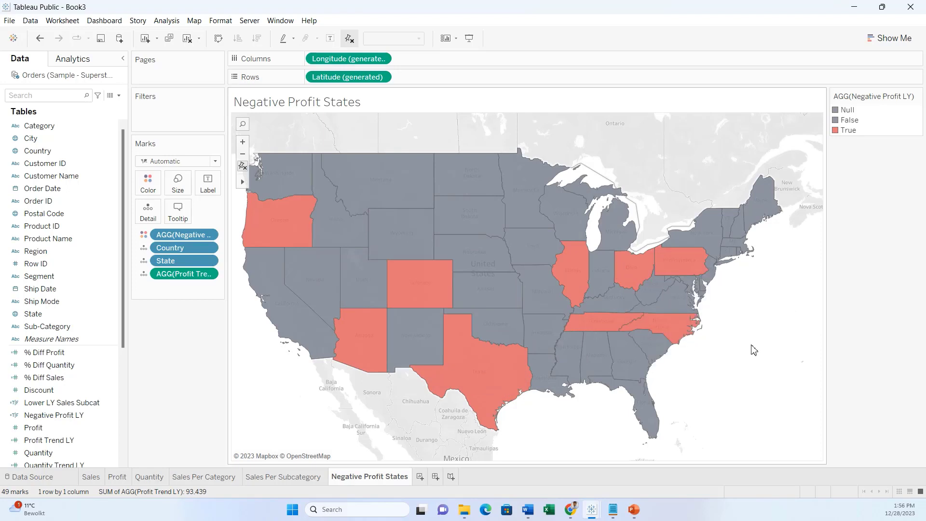
right_click(741, 345)
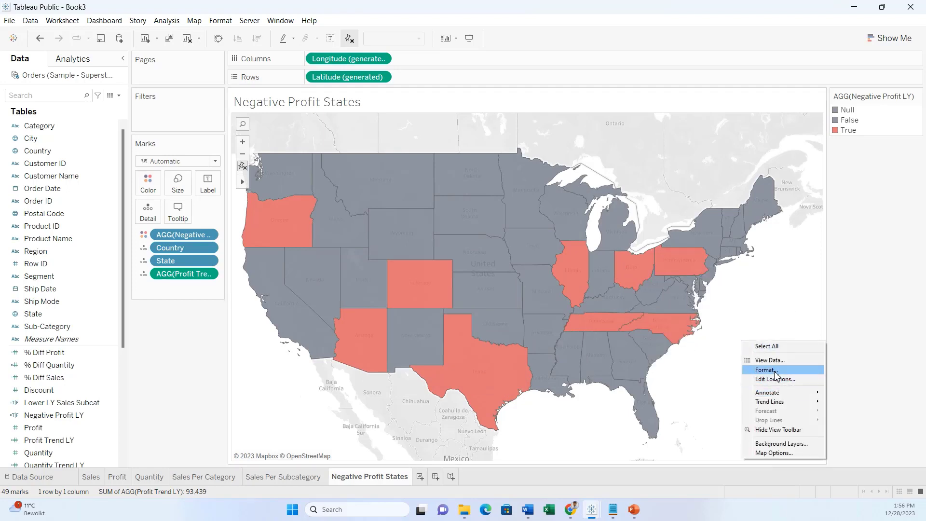
click(773, 370)
right_click(769, 284)
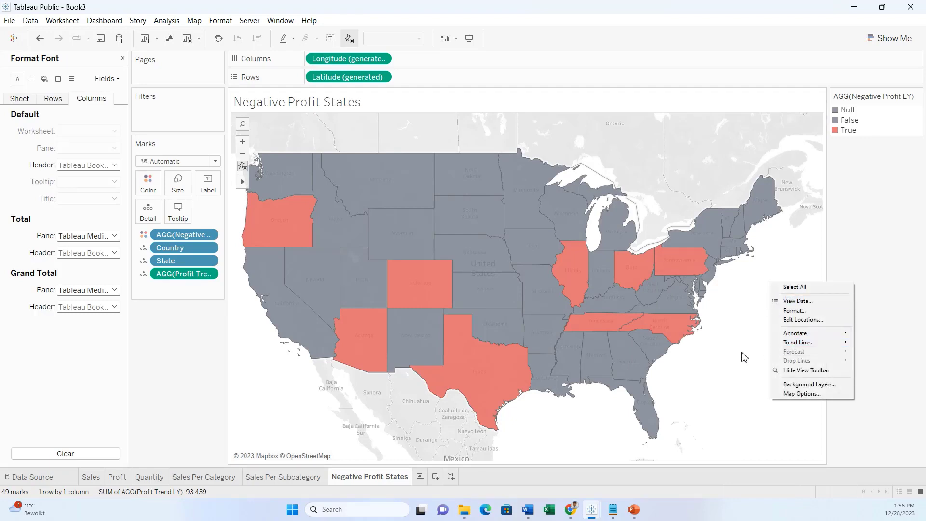
click(793, 394)
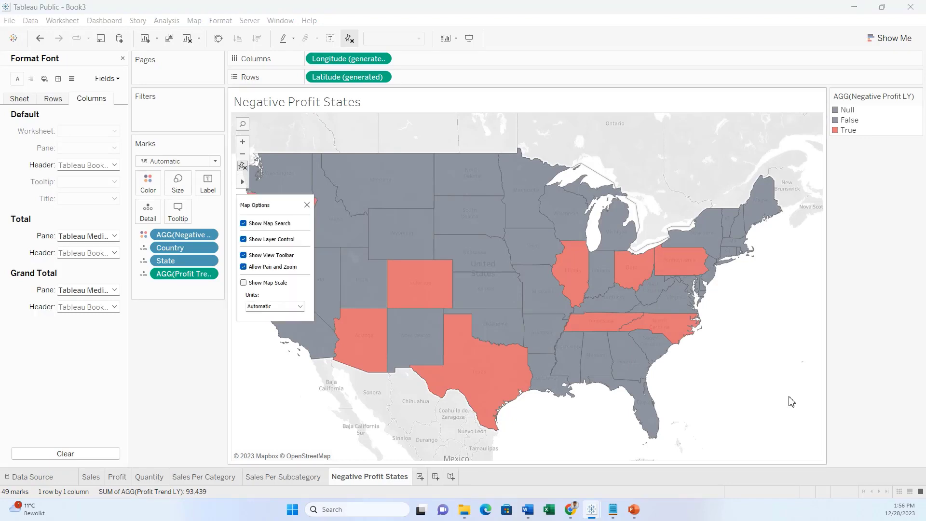
click(307, 204)
- Set the washout of the map's background layers to 97%
right_click(717, 354)
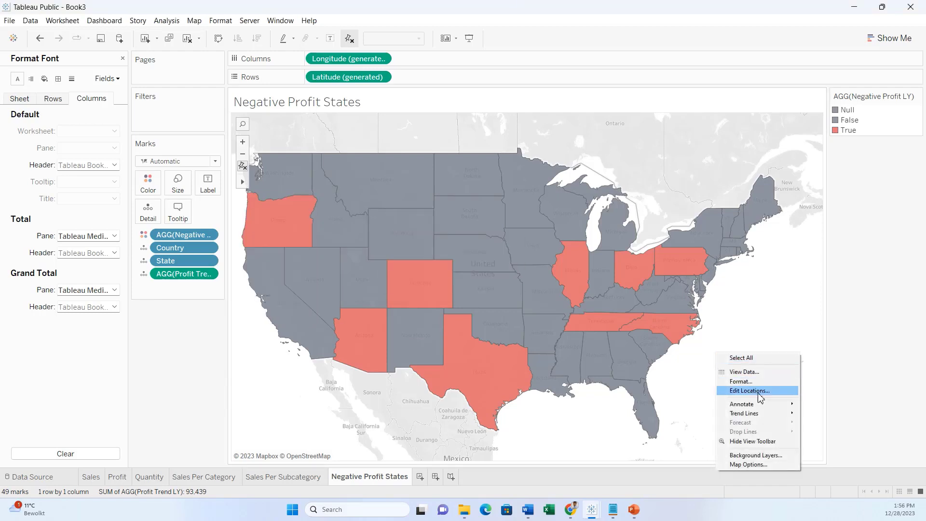
click(755, 455)
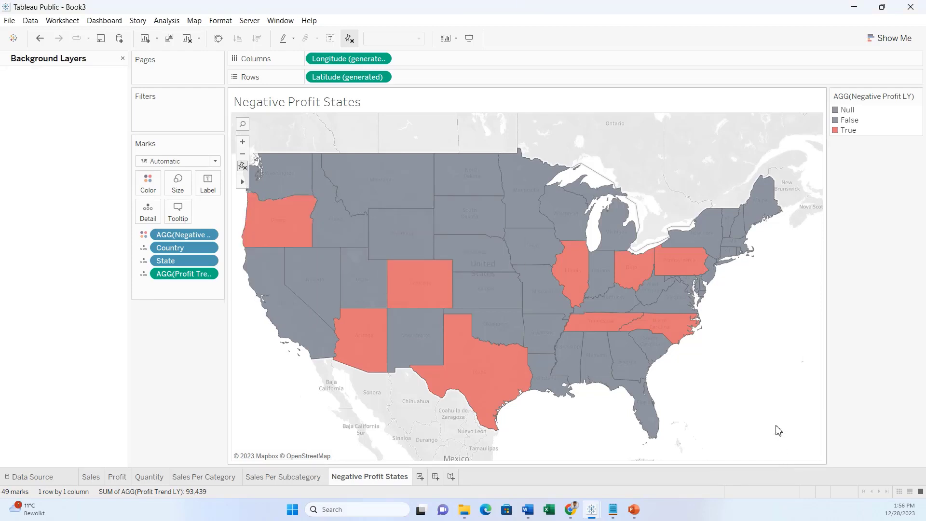
right_click(777, 428)
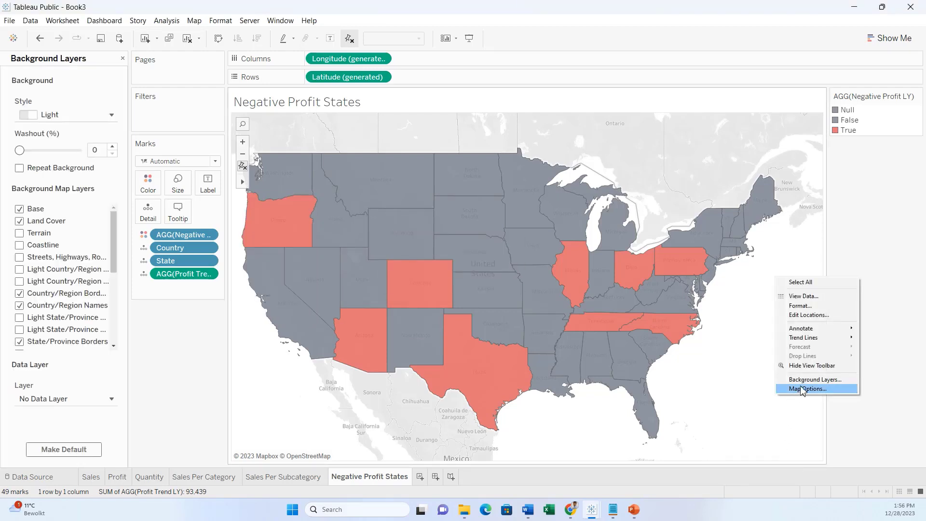
drag(23, 154, 80, 151)
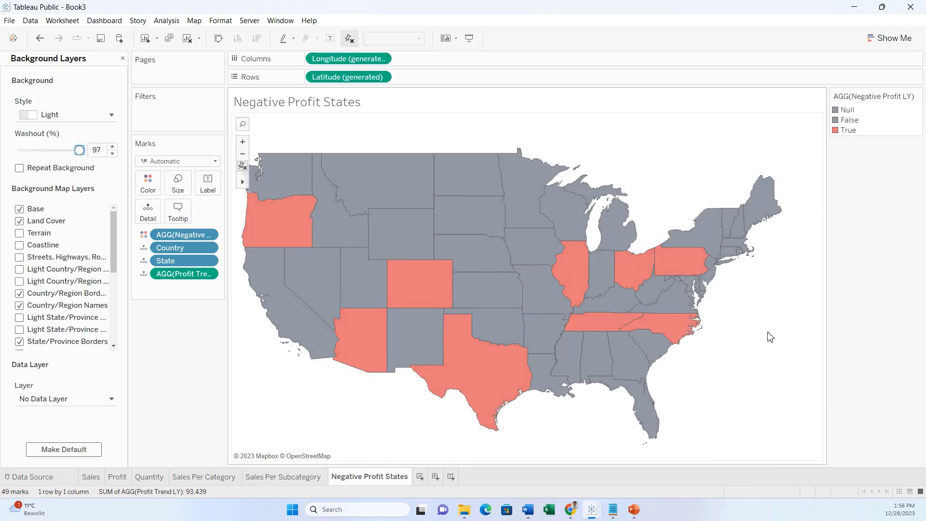
scroll(765, 338, down, 1)
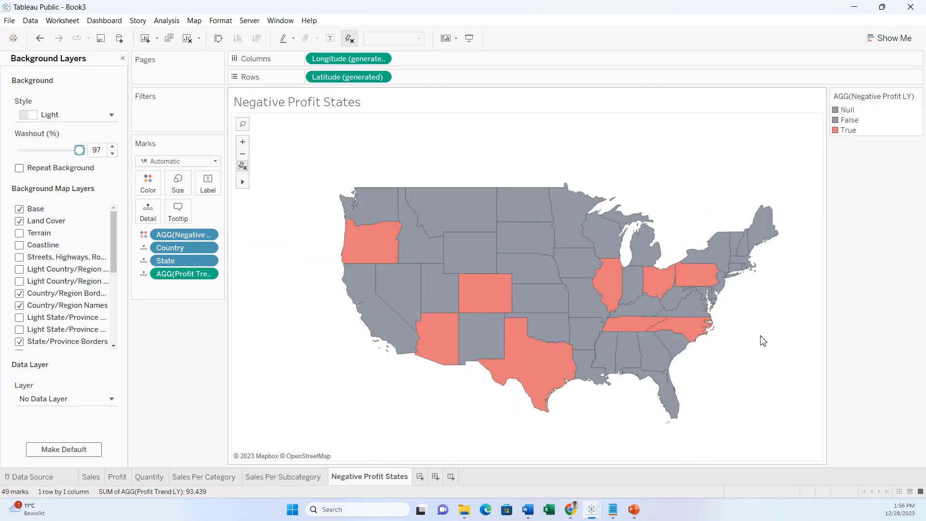
click(123, 58)
- Delete the Negative Profit LY line from the map's tooltip text
mouse_move(363, 251)
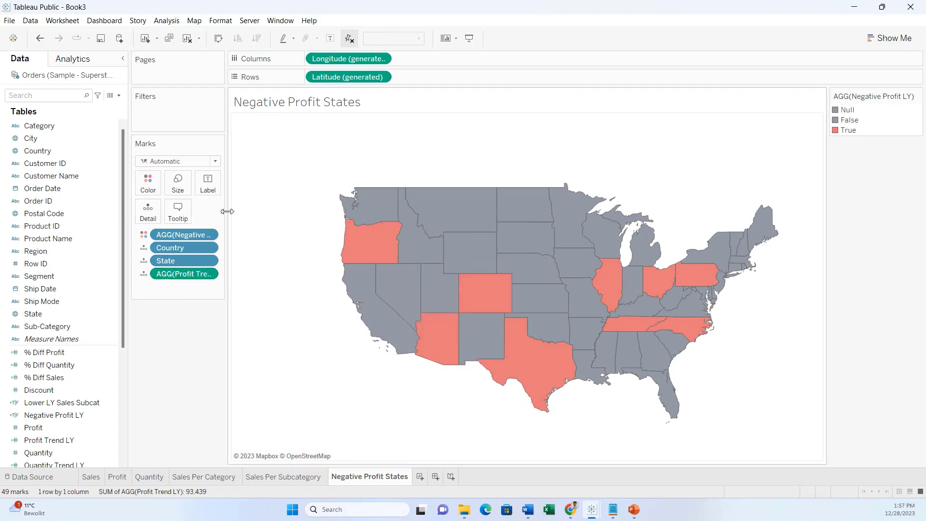
click(179, 217)
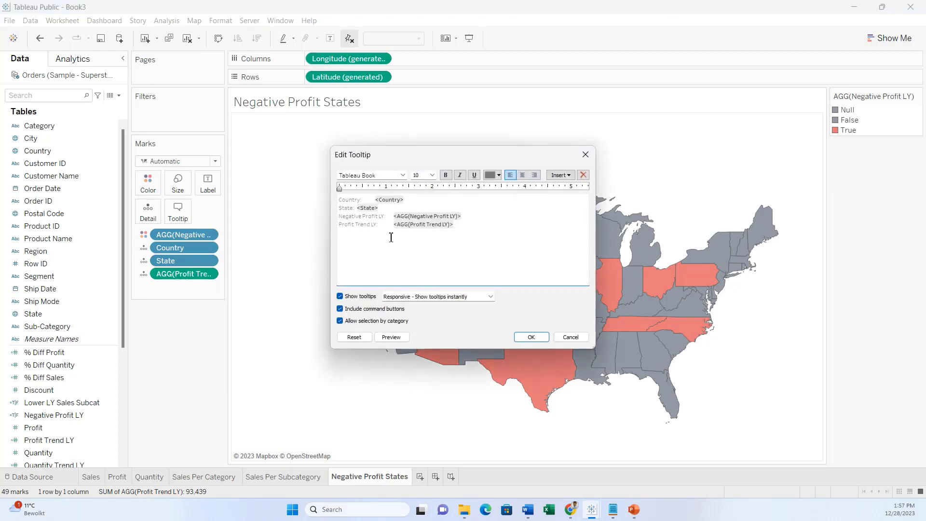
drag(463, 219, 326, 217)
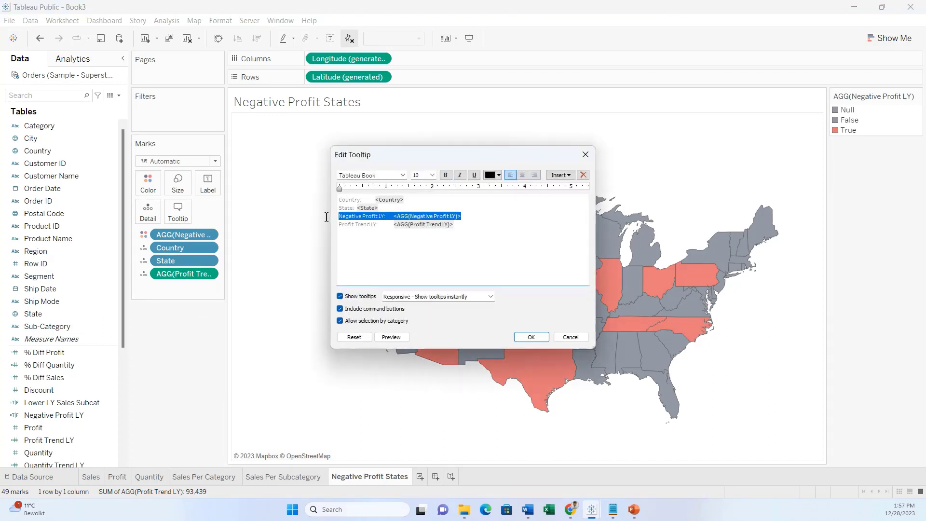
key(Delete)
key(Delete)
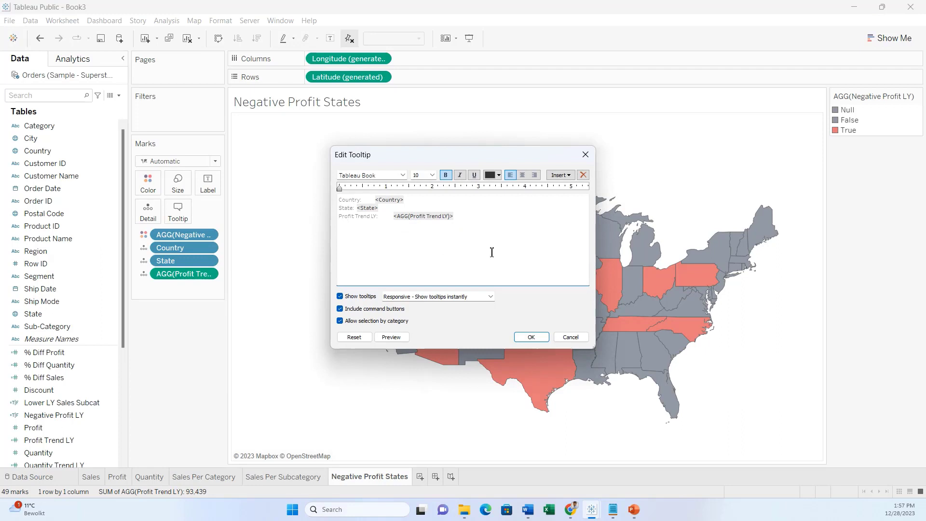
- Remove the gaps before the Profit Trend LY and Country values in the tooltip and apply the edit
click(396, 219)
key(BackSpace)
click(376, 202)
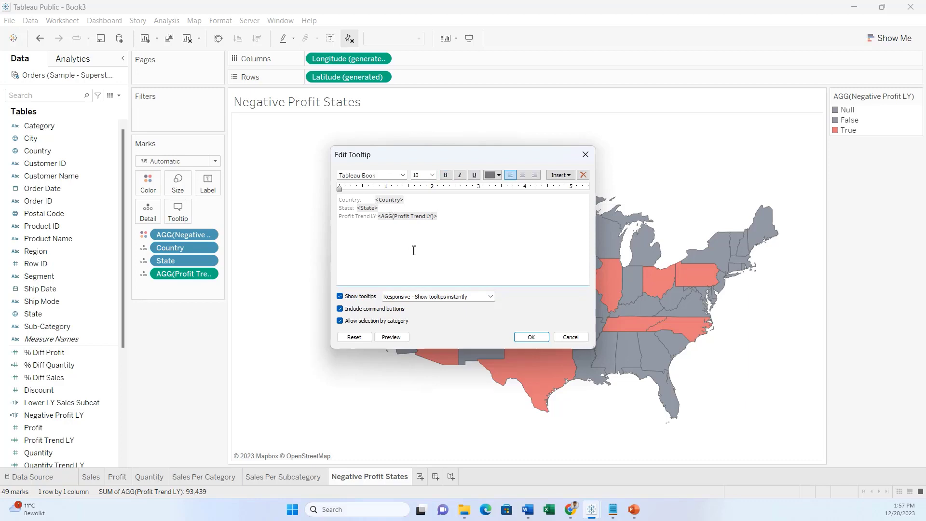
key(BackSpace)
click(561, 175)
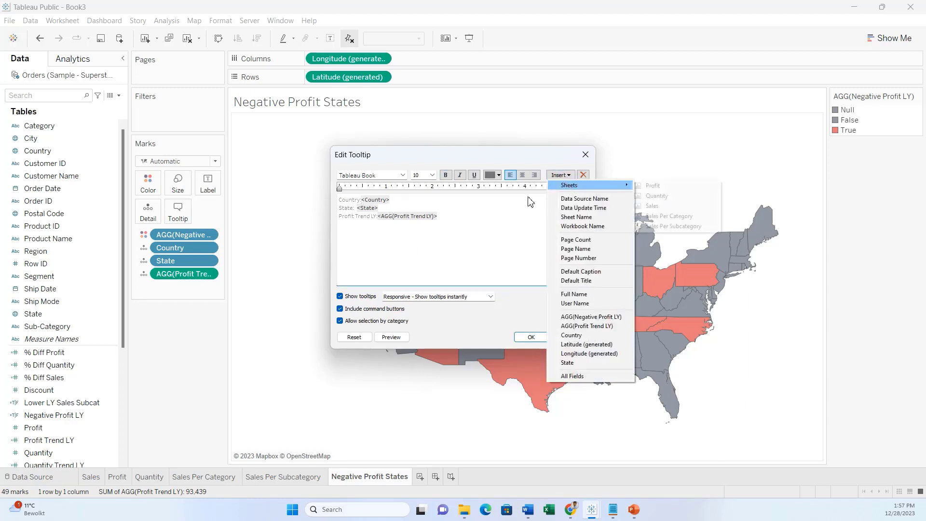
click(531, 337)
click(530, 337)
- Delete the Country line from the map's tooltip, keeping only State and Profit Trend LY
mouse_move(529, 371)
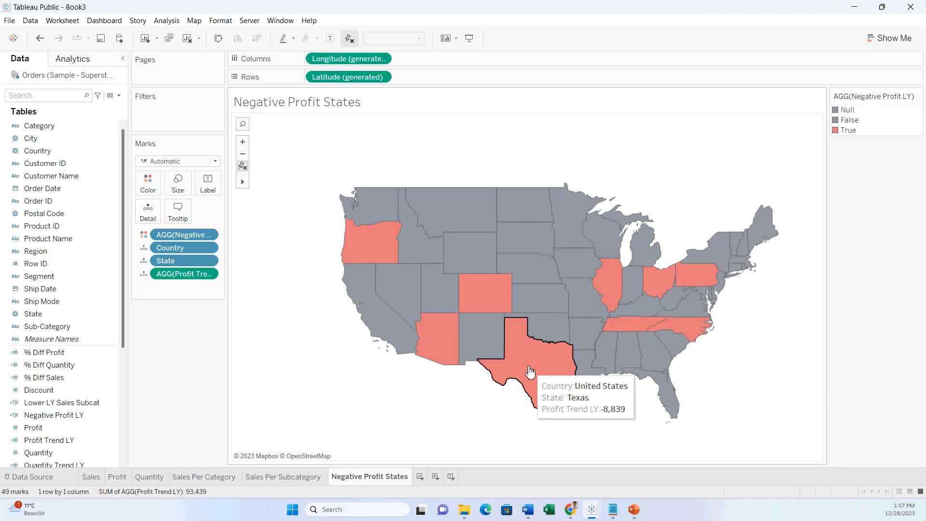
click(185, 213)
drag(418, 196, 333, 198)
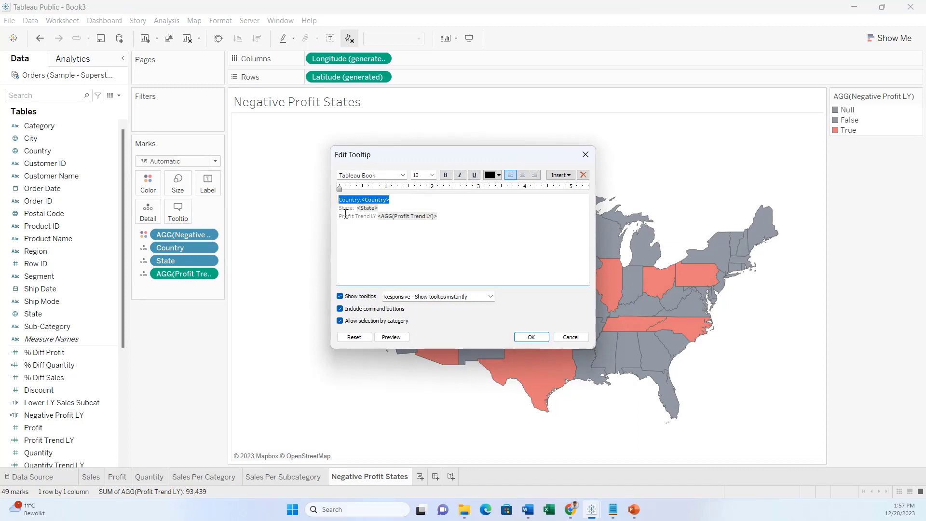
key(BackSpace)
key(Delete)
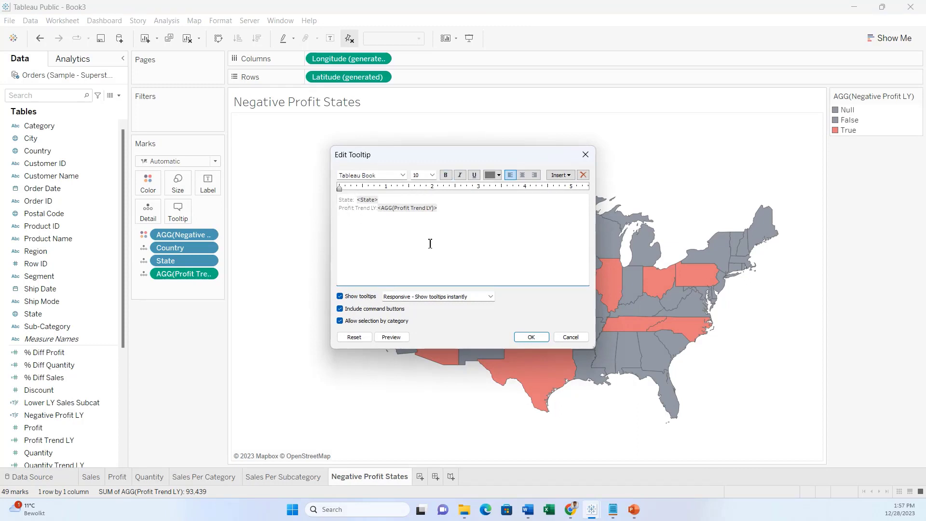
click(540, 338)
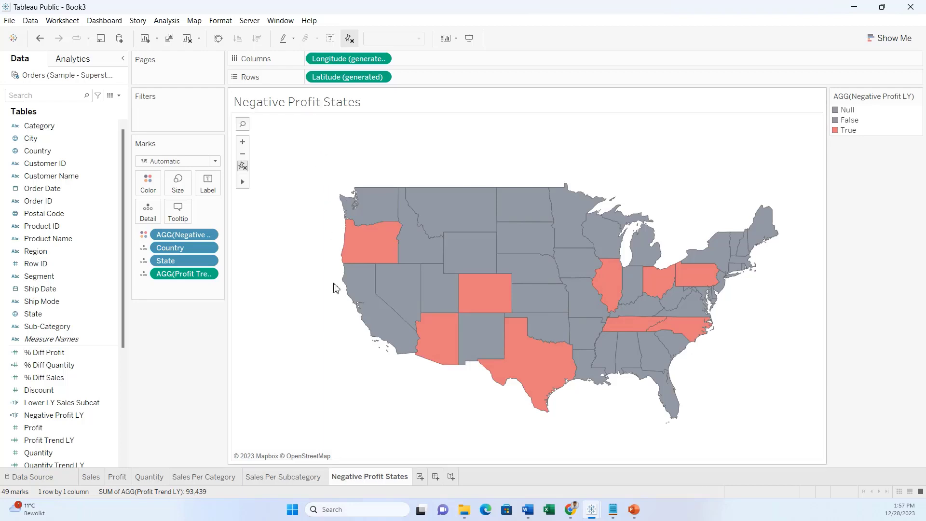
- Set the pane borders of the map sheet's row divider and column divider to None
right_click(302, 311)
click(324, 340)
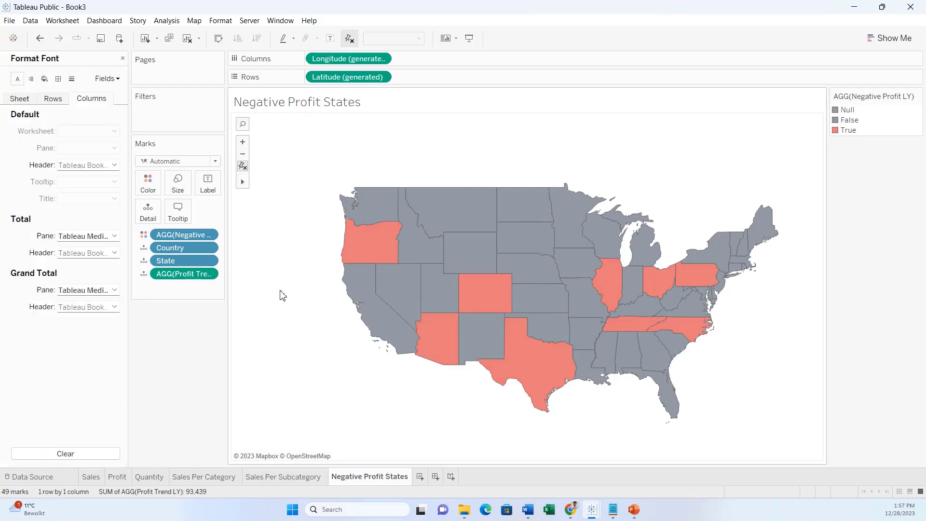
click(59, 80)
click(25, 100)
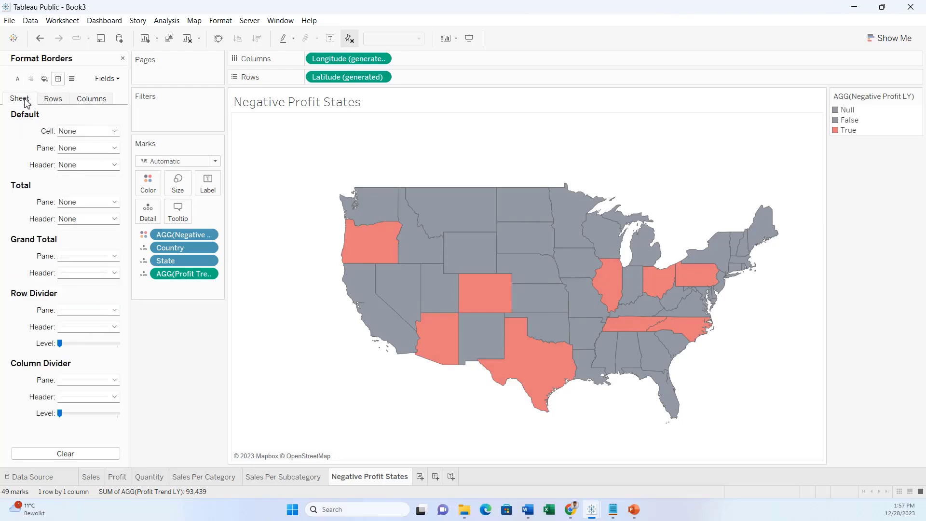
click(81, 261)
click(91, 326)
click(103, 309)
click(86, 381)
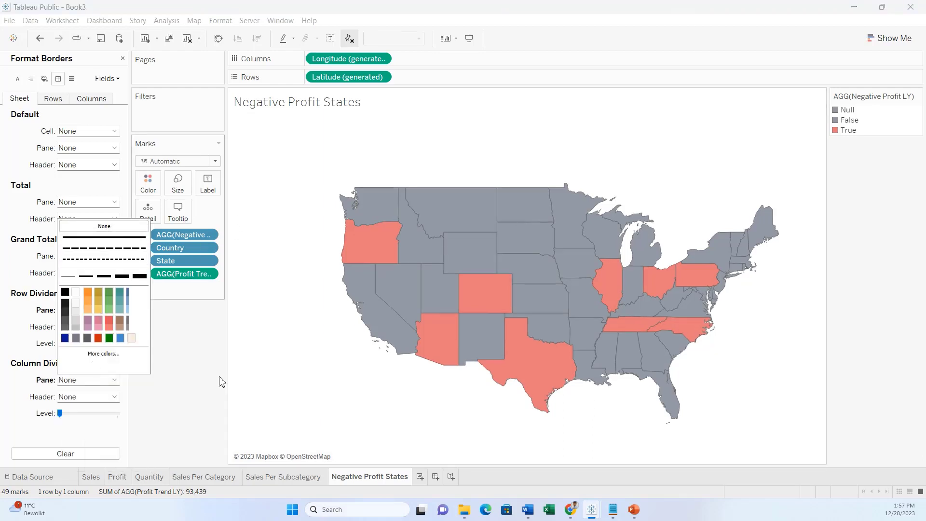
click(172, 374)
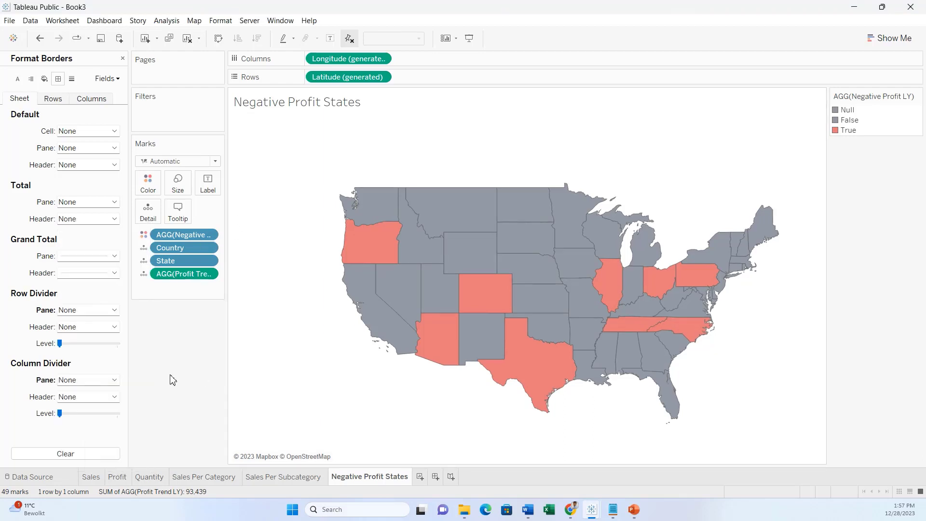
click(122, 58)
- Replace the map sheet's title text with "Which States are Losing Money?"
double_click(320, 105)
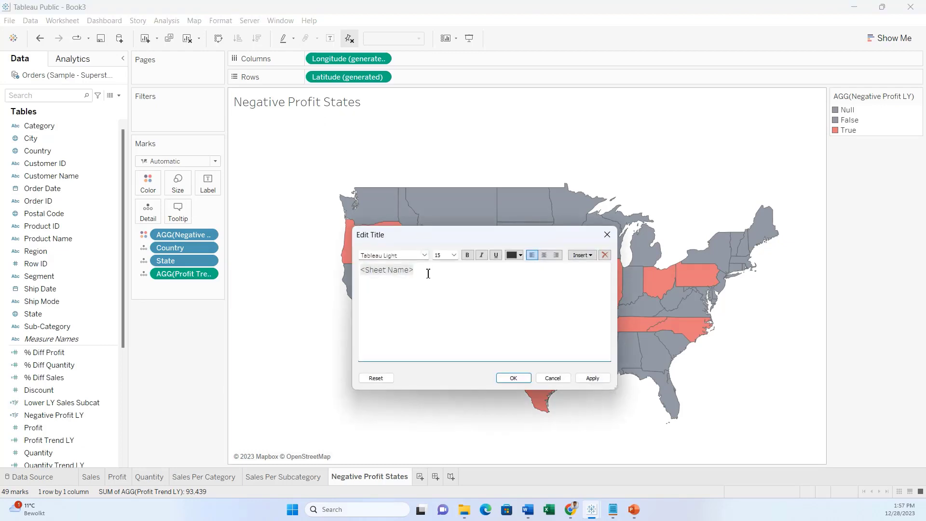
drag(428, 271, 365, 270)
text(Wh)
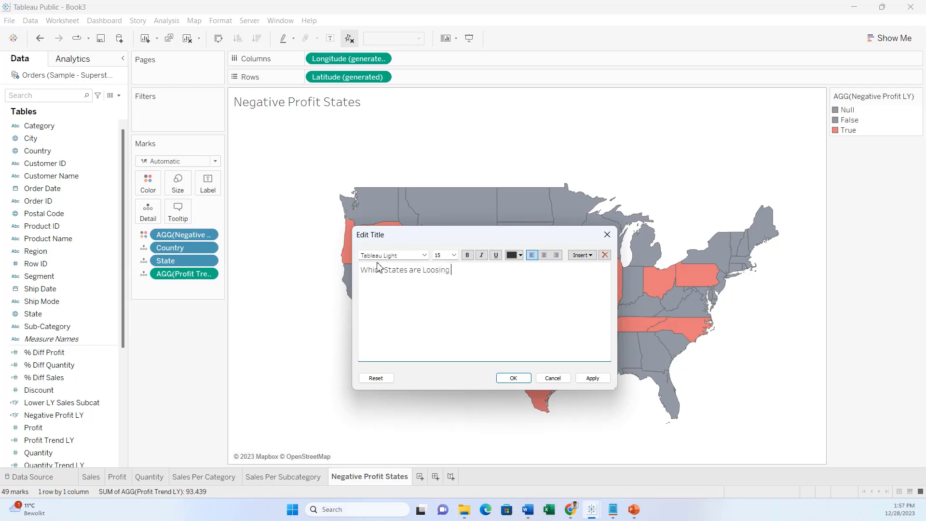
text(ich States are Losing Money?)
- Format the whole map title as bold, size 12 and dark grey, and apply it
key(ctrl+a)
click(467, 254)
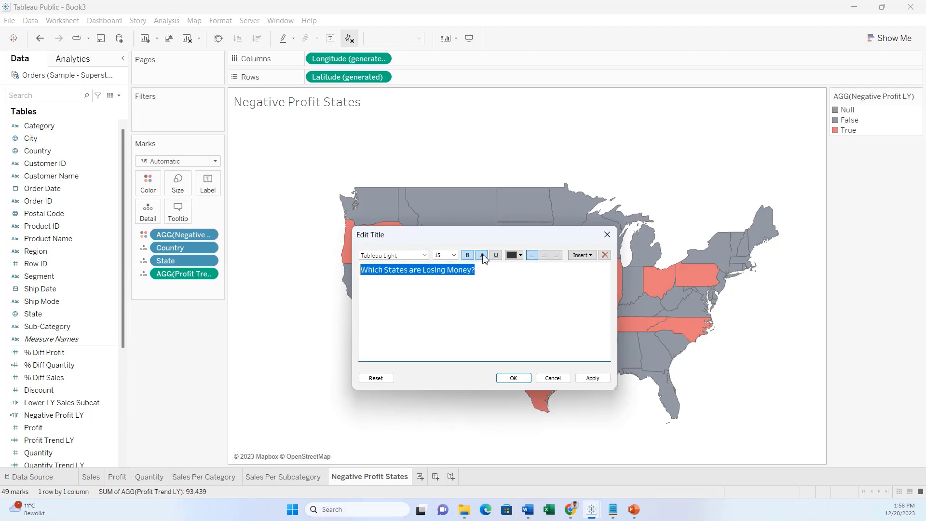
click(520, 256)
click(454, 255)
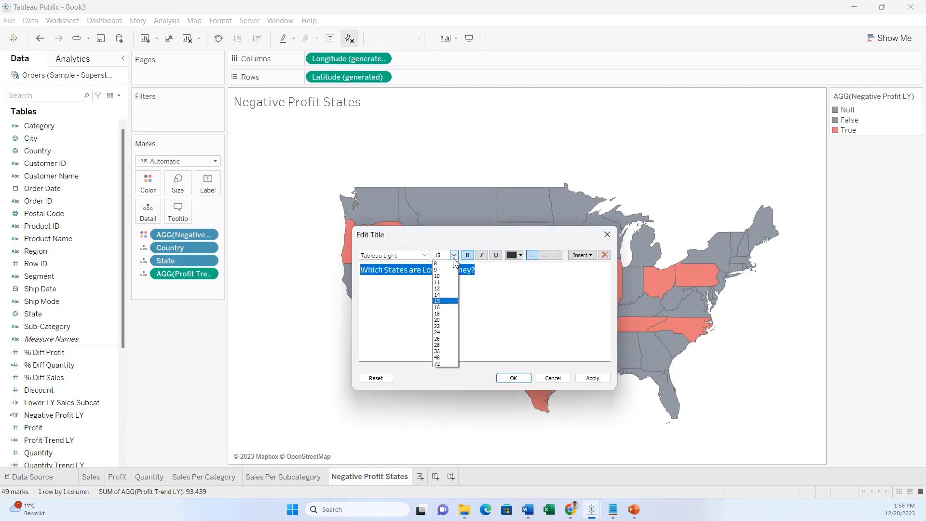
click(445, 288)
click(520, 255)
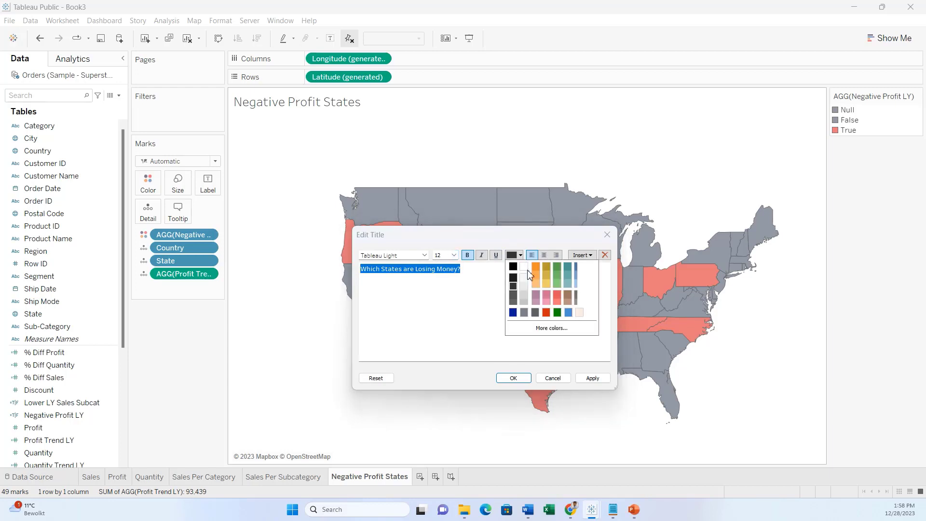
click(513, 298)
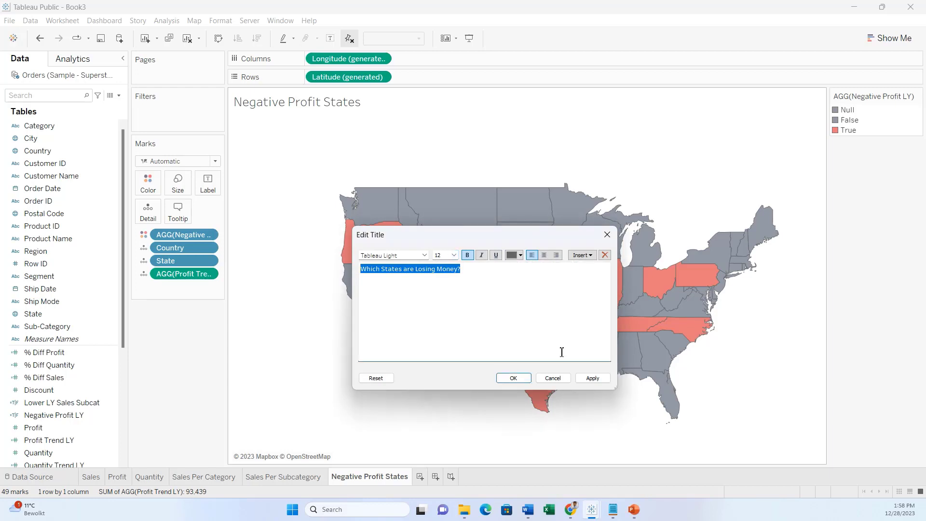
click(592, 379)
click(523, 381)
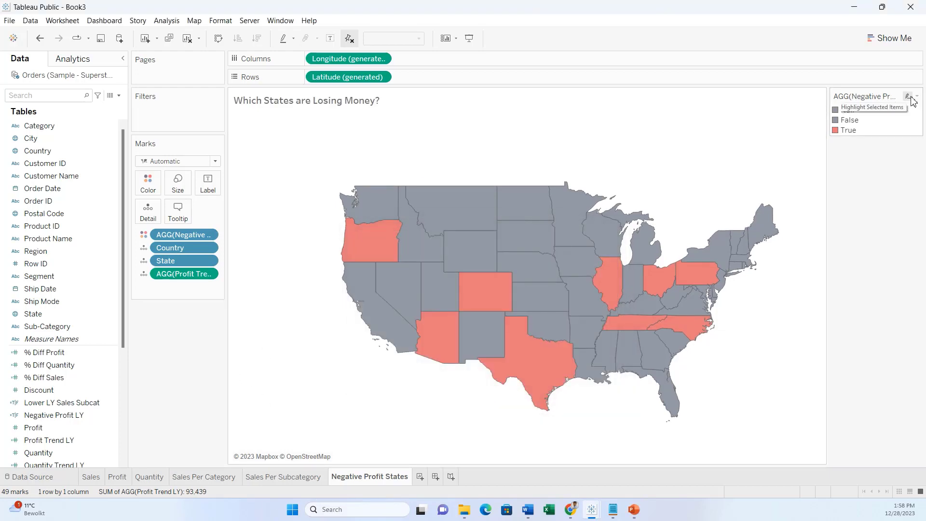
- Hide the map's Negative Profit LY colour legend, and check the reference dashboard slide in PowerPoint
click(916, 96)
click(871, 171)
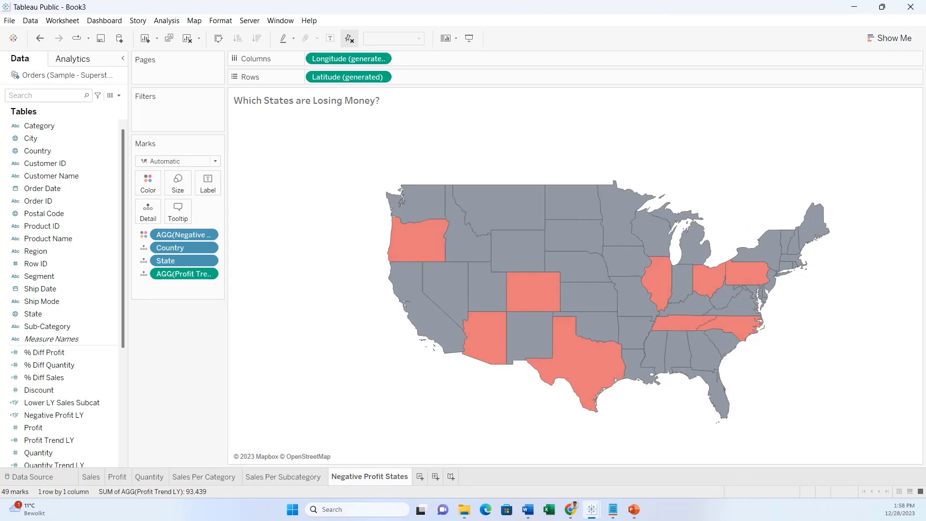
click(633, 509)
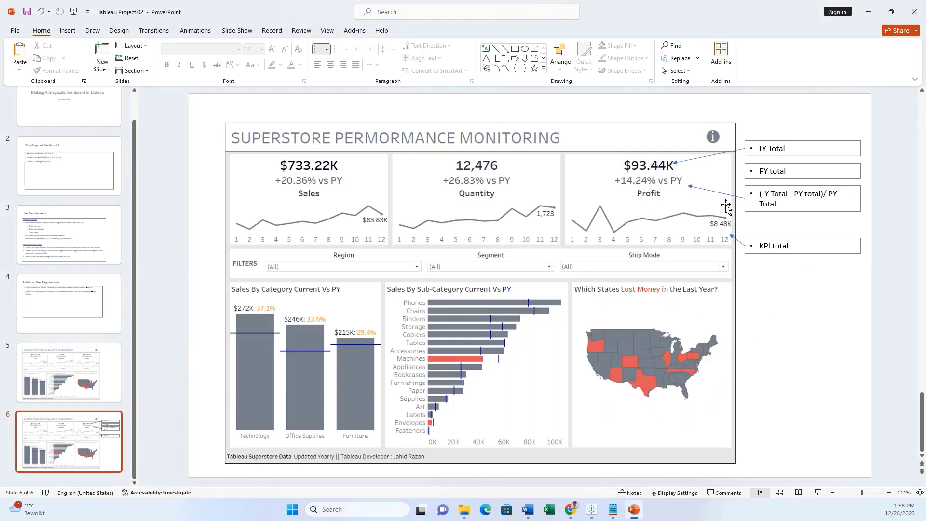
drag(754, 9, 0, 200)
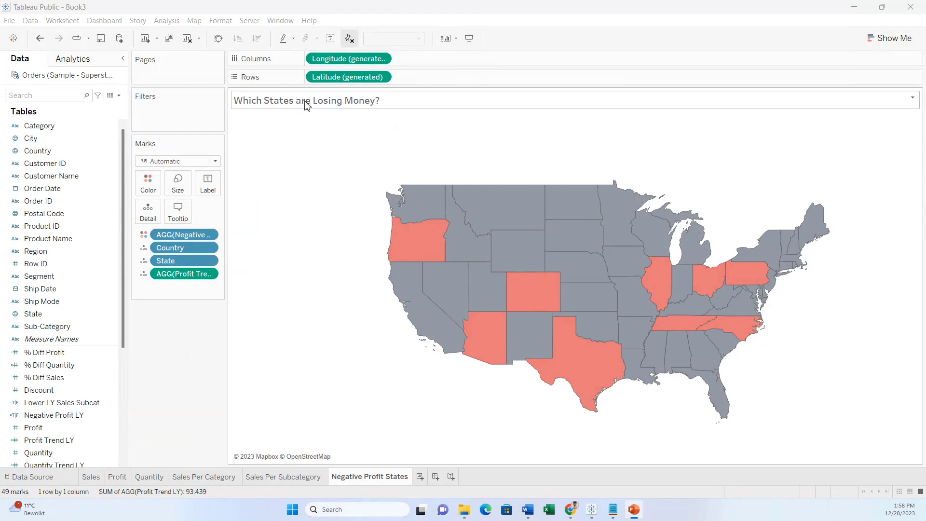
- Reword the map title to "Which States are Lost Money LY?"
click(339, 103)
double_click(339, 103)
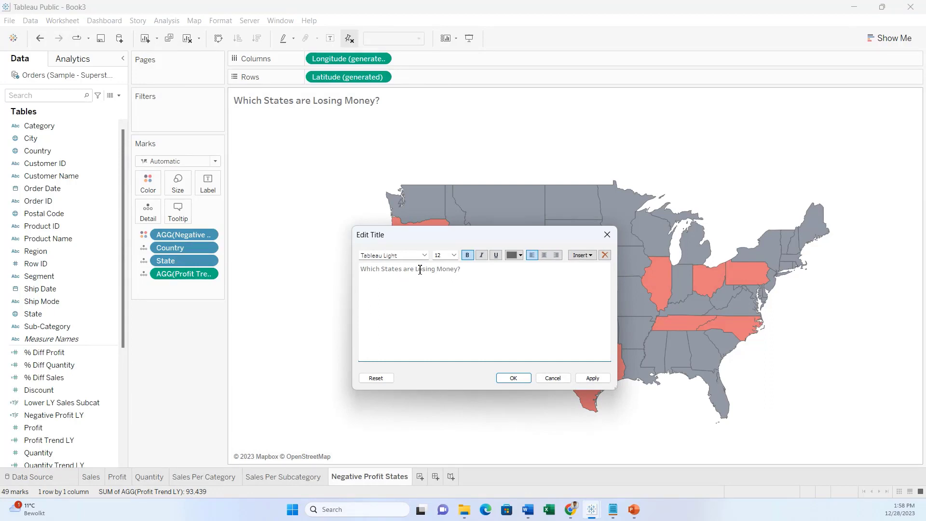
drag(424, 271, 437, 271)
text(t)
- Colour the words "Lost Money" in the map title orange-red and confirm the title
drag(415, 271, 451, 269)
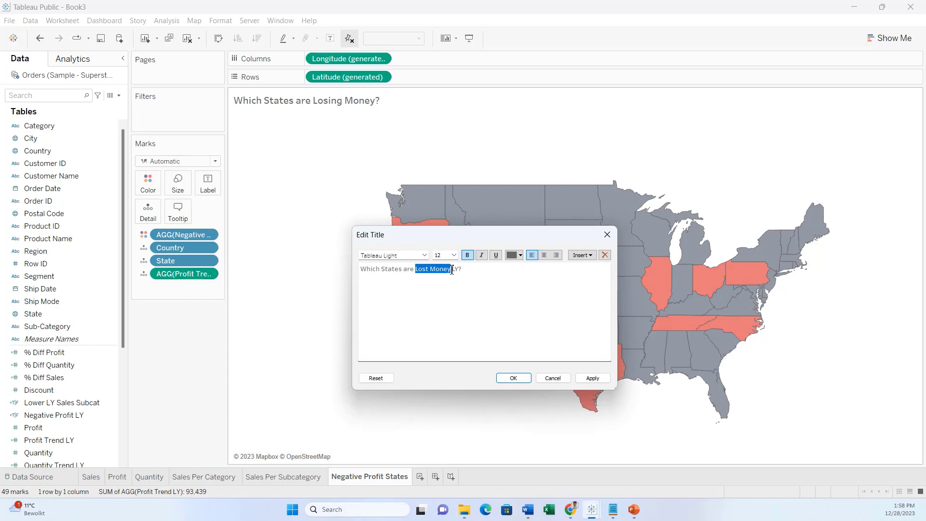
click(516, 258)
click(551, 312)
click(592, 378)
click(513, 378)
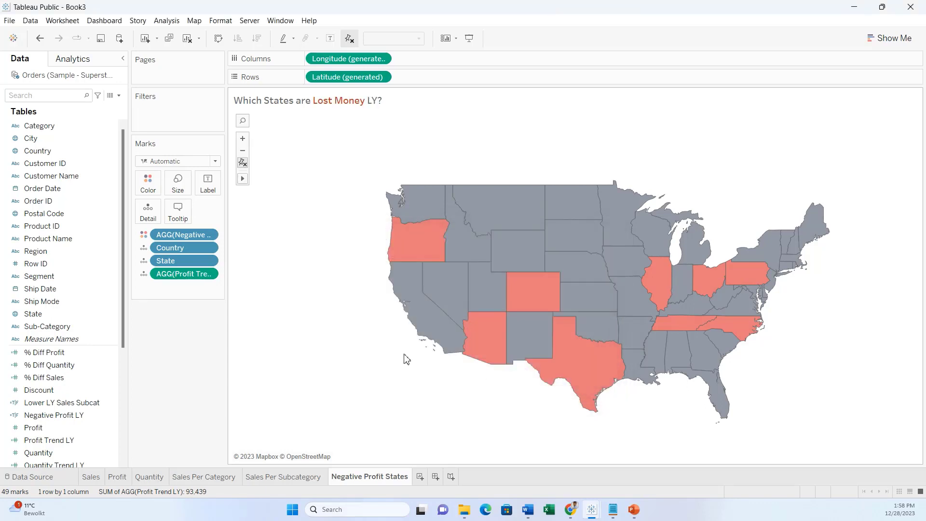
- Add "LY Vs PY" after the sheet name in the Sales Per Subcategory sheet's title
click(295, 479)
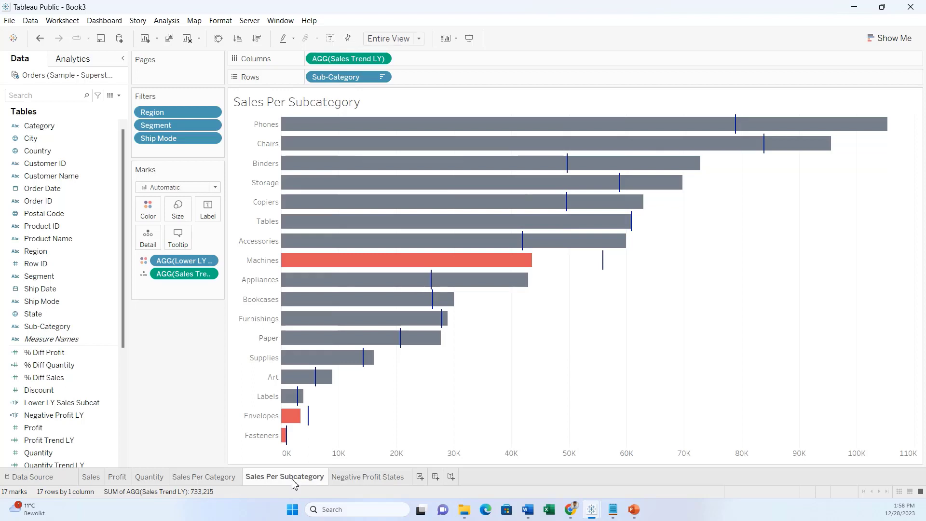
double_click(327, 101)
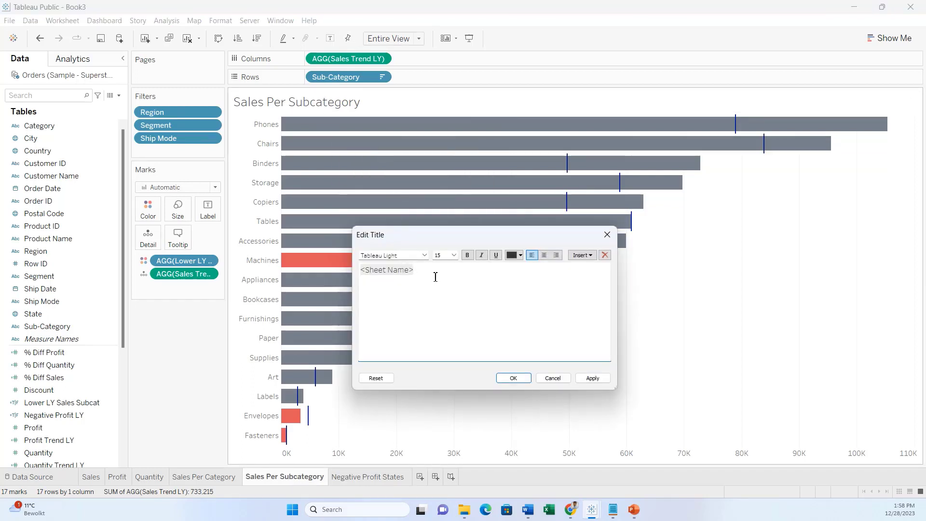
text(Curr)
text(LY Vs PY)
- Colour the word "PY" in the subcategory title dark blue
drag(449, 274, 443, 273)
click(513, 255)
click(523, 313)
click(479, 304)
- Make the entire subcategory title bold at size 12 and apply it
drag(473, 277, 339, 266)
click(466, 255)
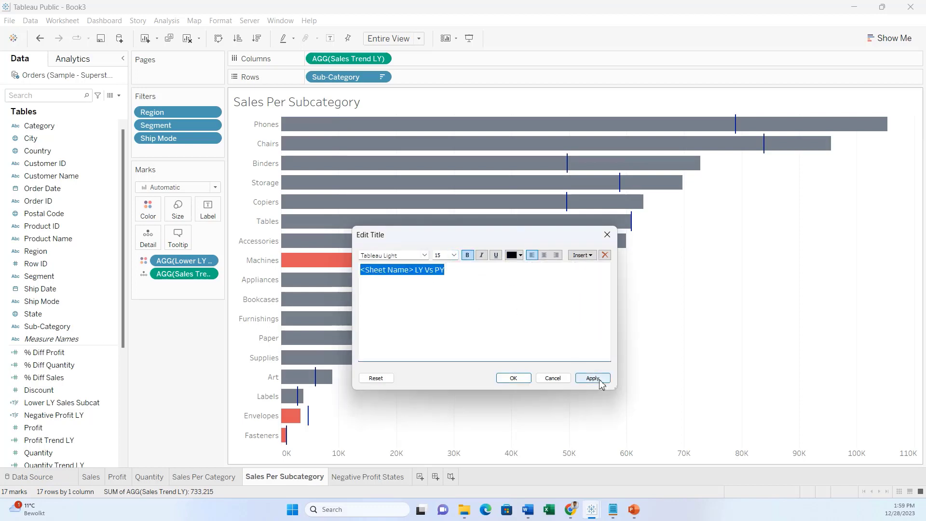
click(453, 255)
click(454, 288)
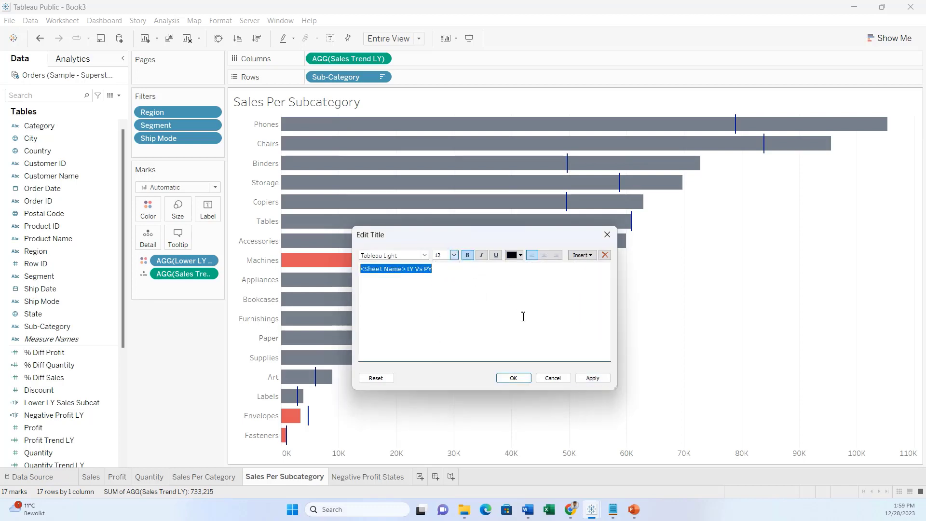
click(592, 378)
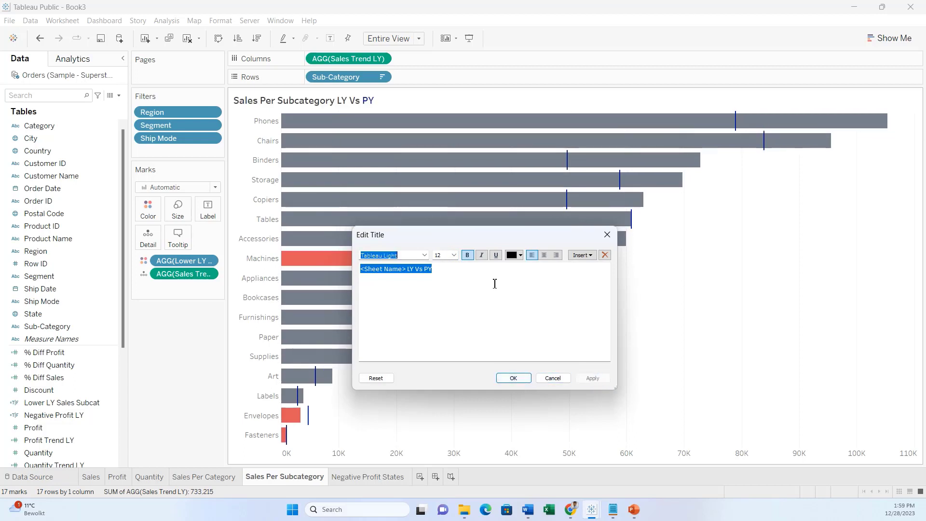
- Colour the sheet name and "LY Vs" in the subcategory title dark grey and confirm the title
click(514, 255)
click(457, 321)
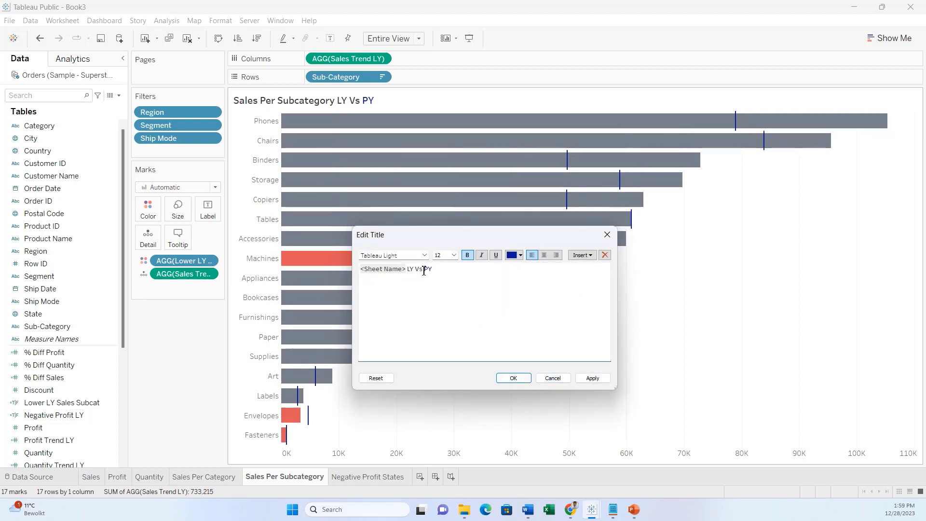
drag(423, 269, 360, 269)
click(515, 254)
click(518, 304)
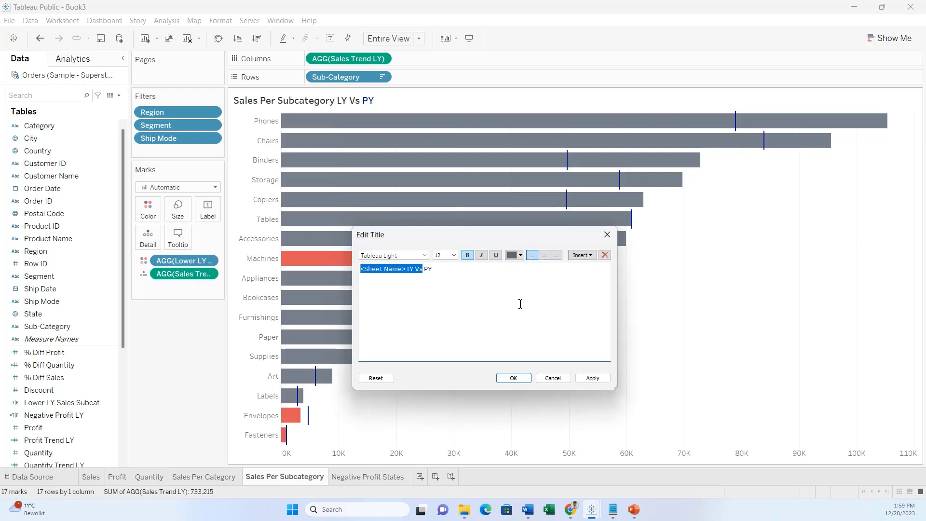
click(586, 380)
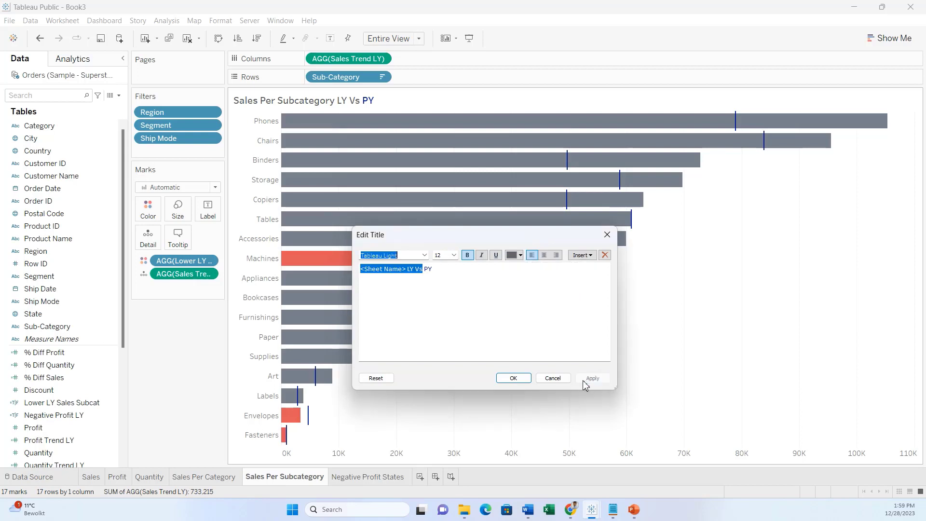
click(514, 378)
- Replace the Sales Per Category sheet's title text with "Sales By Category LY Vs PY"
click(206, 477)
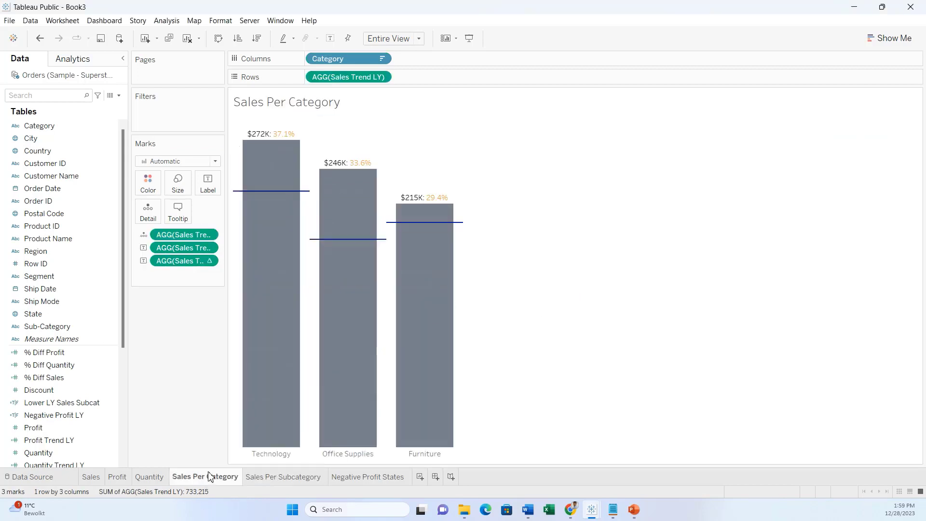
double_click(285, 116)
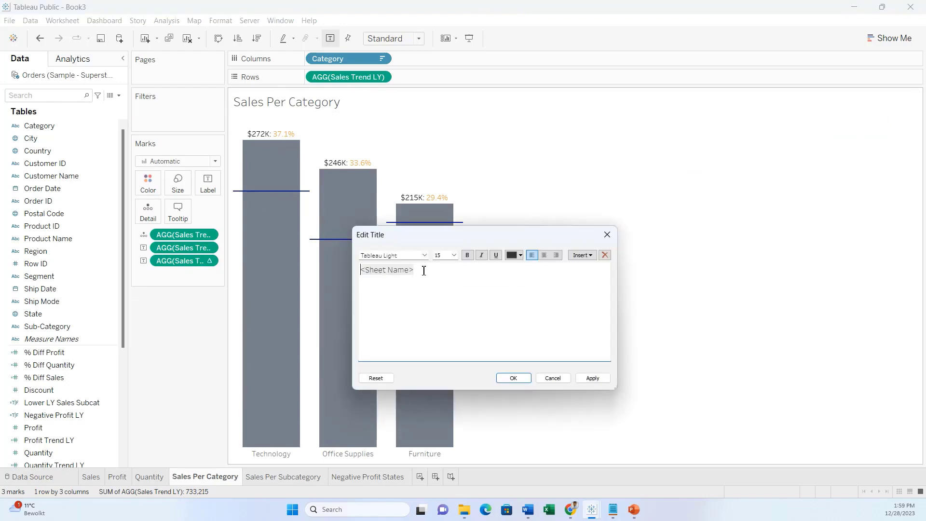
drag(424, 270, 348, 264)
text(Sales B)
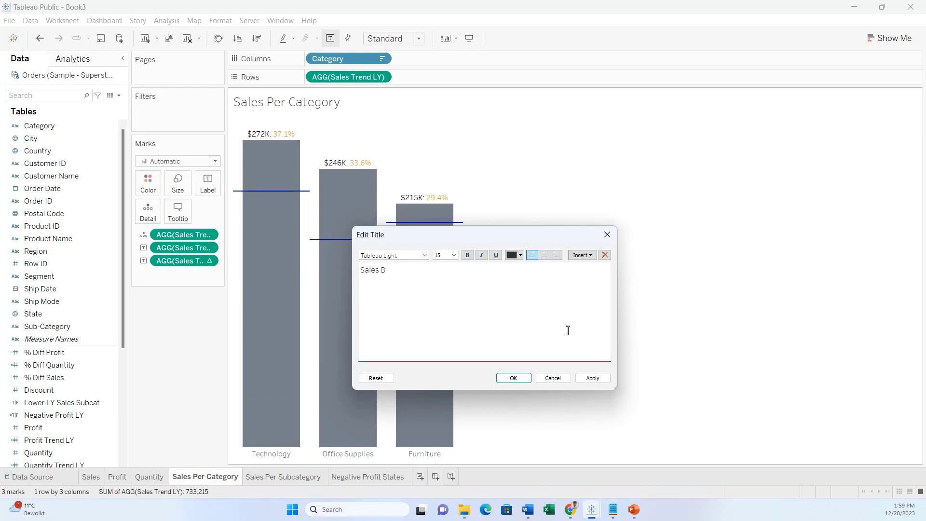
text(y Category LY Vs PY)
- Format "Sales By Category LY Vs" in the title as bold, size 12 and dark grey
key(ctrl+a)
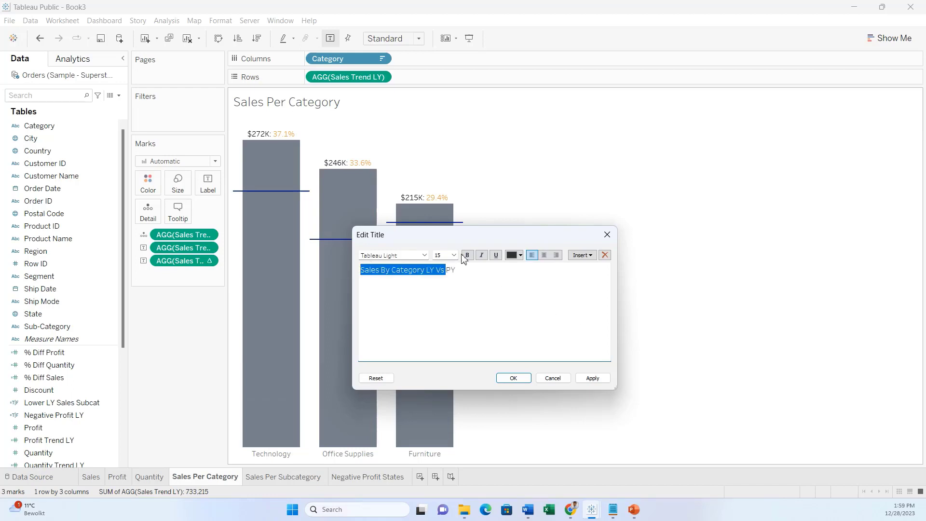
click(467, 255)
click(454, 255)
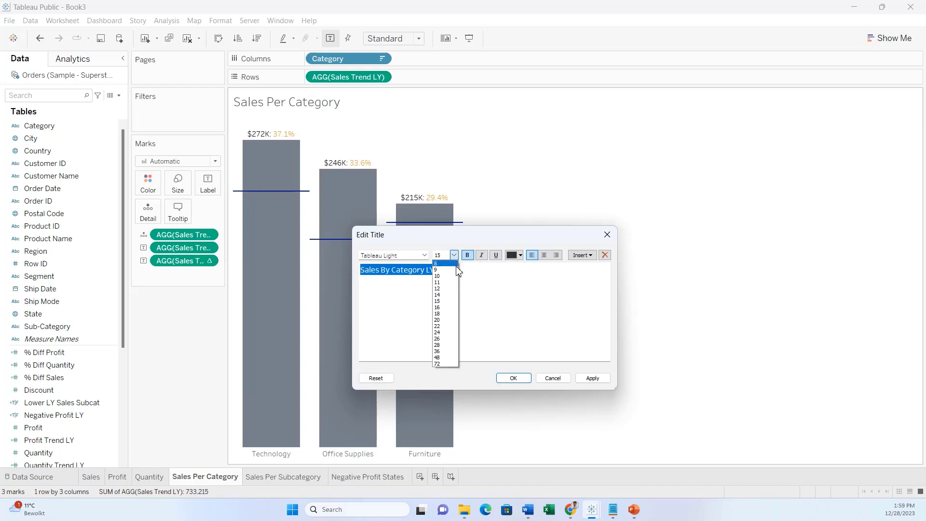
click(437, 288)
click(514, 255)
click(513, 304)
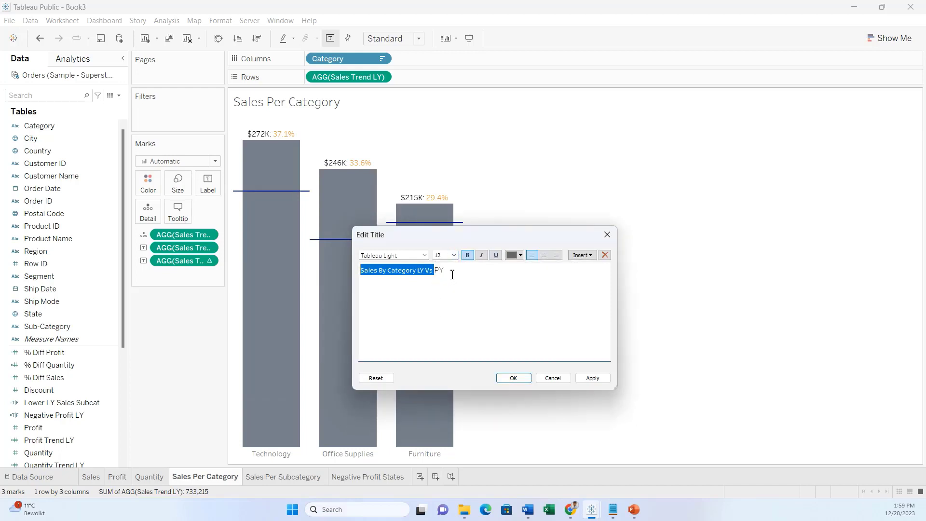
- Colour "PY" in the category title dark blue, make the whole title bold and apply it
drag(444, 270, 439, 272)
click(514, 255)
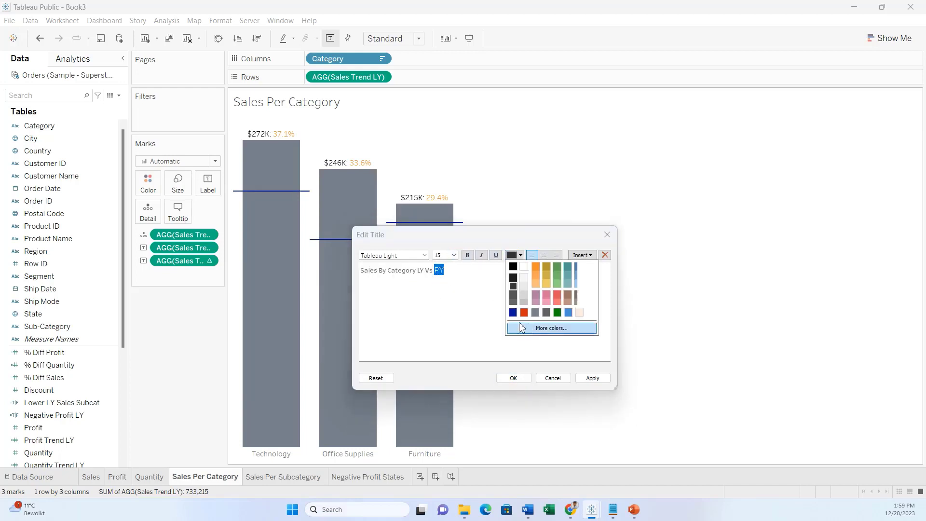
click(510, 304)
key(ctrl+a)
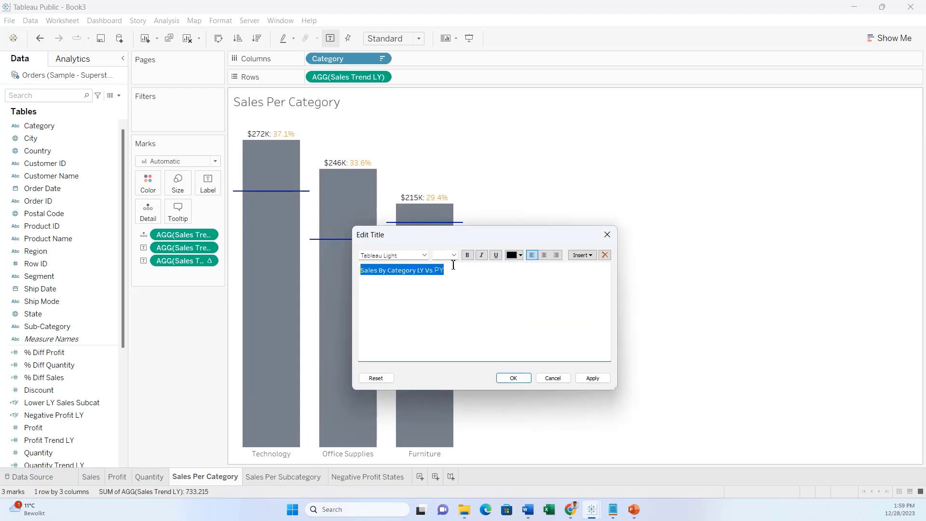
click(467, 254)
click(604, 378)
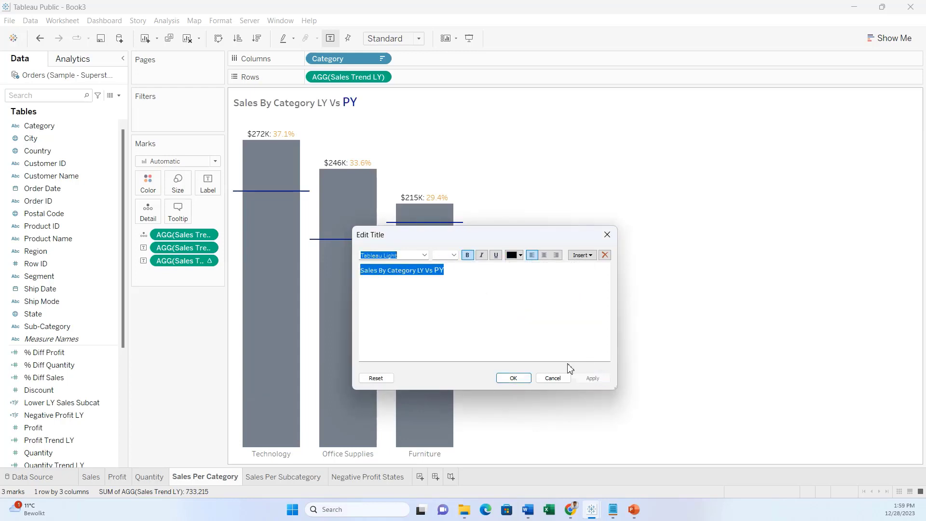
- Set the entire category title, including "PY", to font size 12 and confirm the title
click(459, 271)
double_click(438, 270)
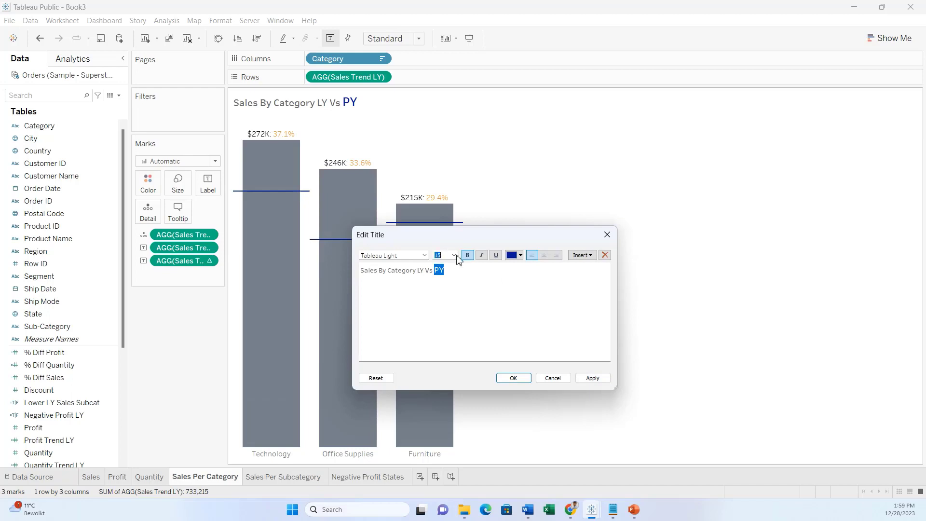
drag(456, 270, 364, 269)
click(456, 255)
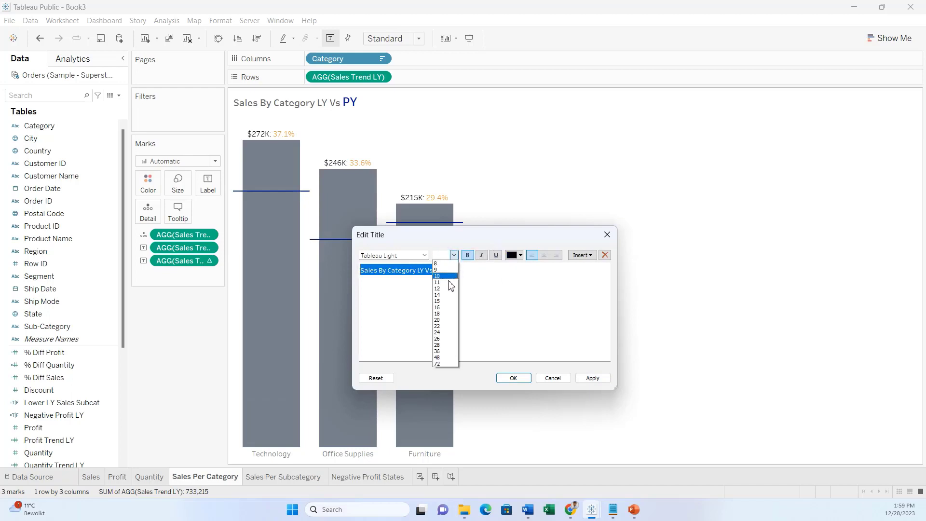
click(447, 288)
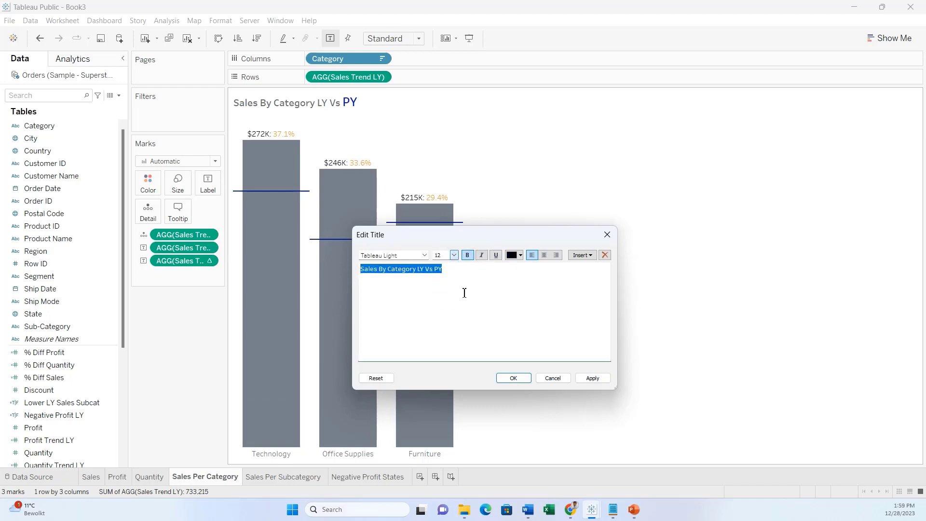
click(593, 379)
click(513, 378)
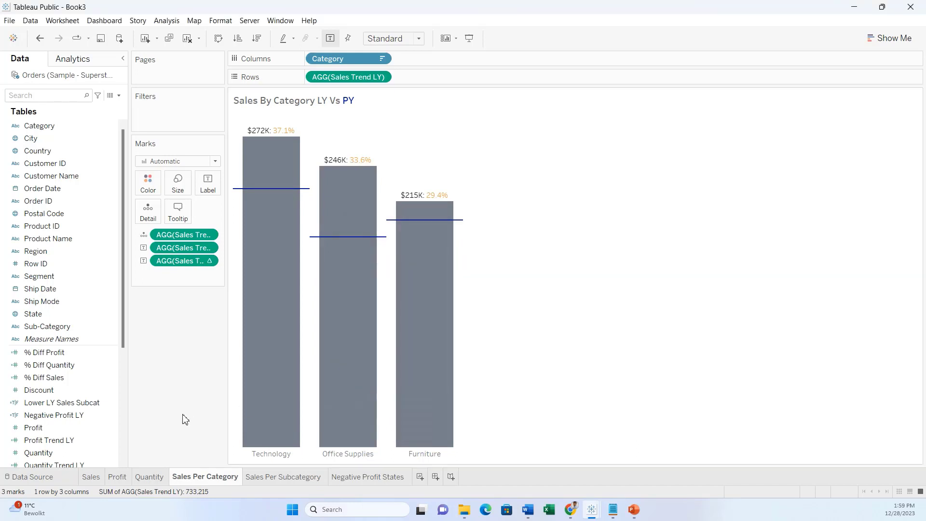
- Review each finished sheet in order, from Sales, Profit and Quantity through to the Negative Profit States map
click(101, 478)
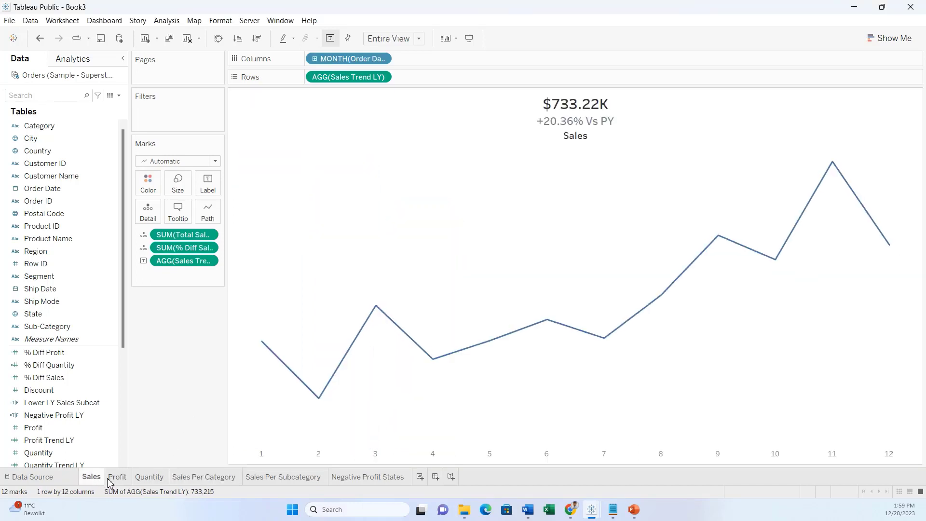
click(113, 478)
click(149, 478)
click(218, 480)
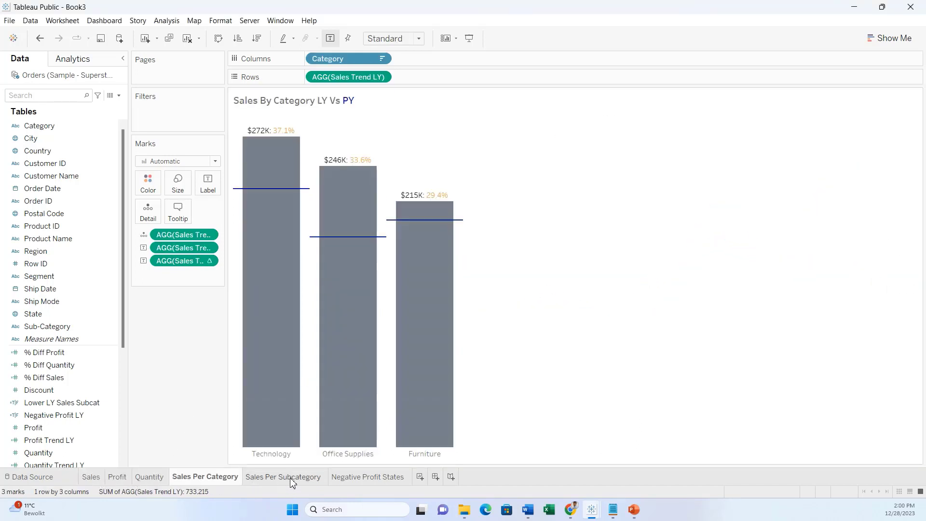
click(291, 481)
click(363, 479)
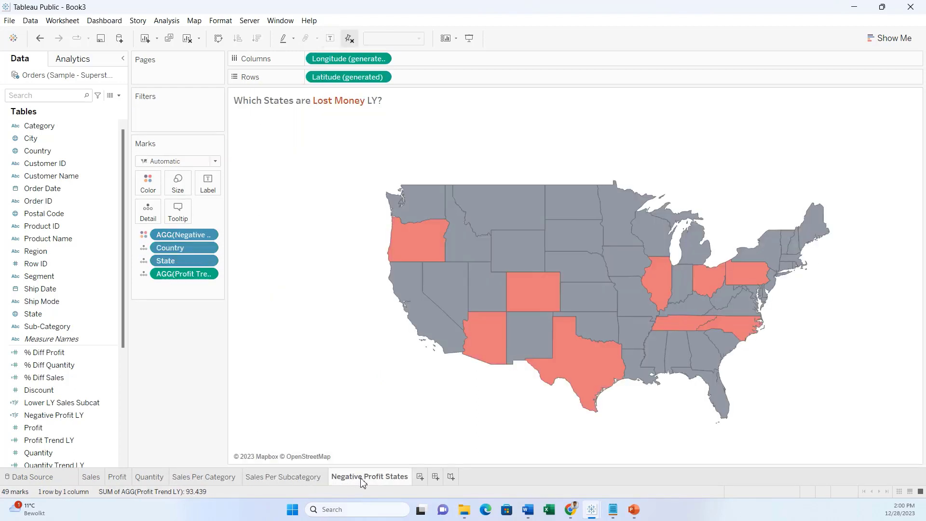